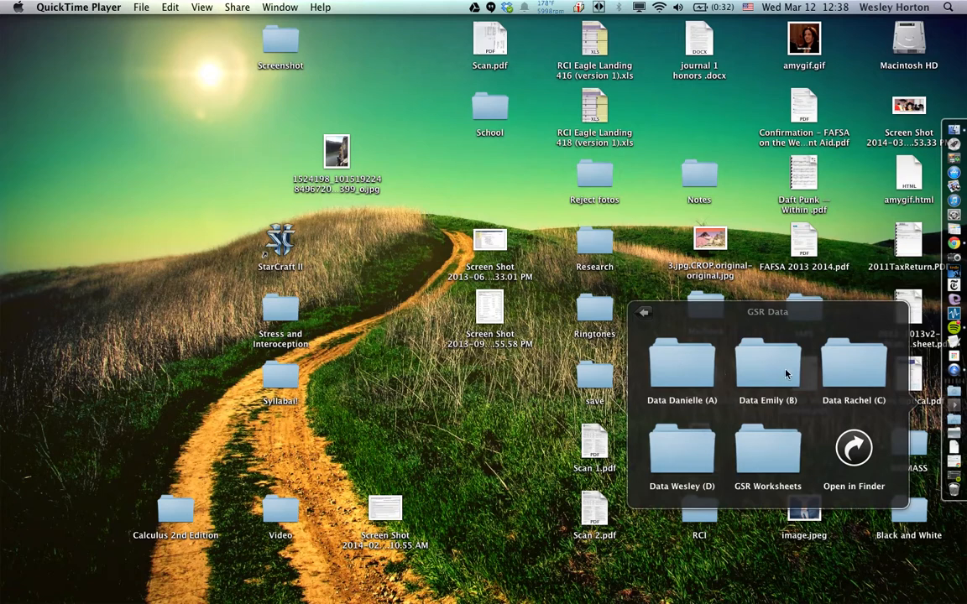
Open the B240311.adicht recording from the participant B folder of the GSR data in LabChart Reader
click(764, 371)
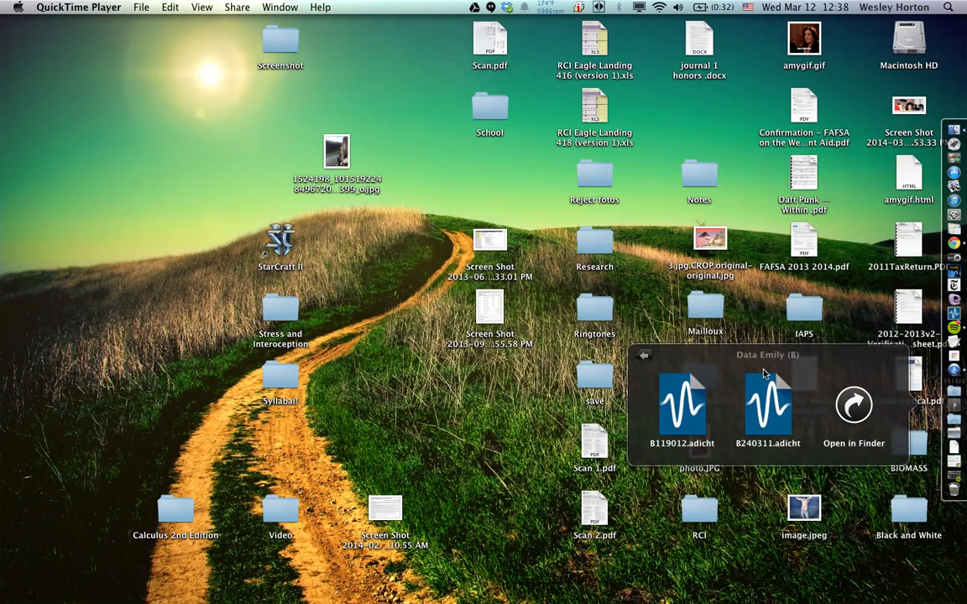
click(767, 416)
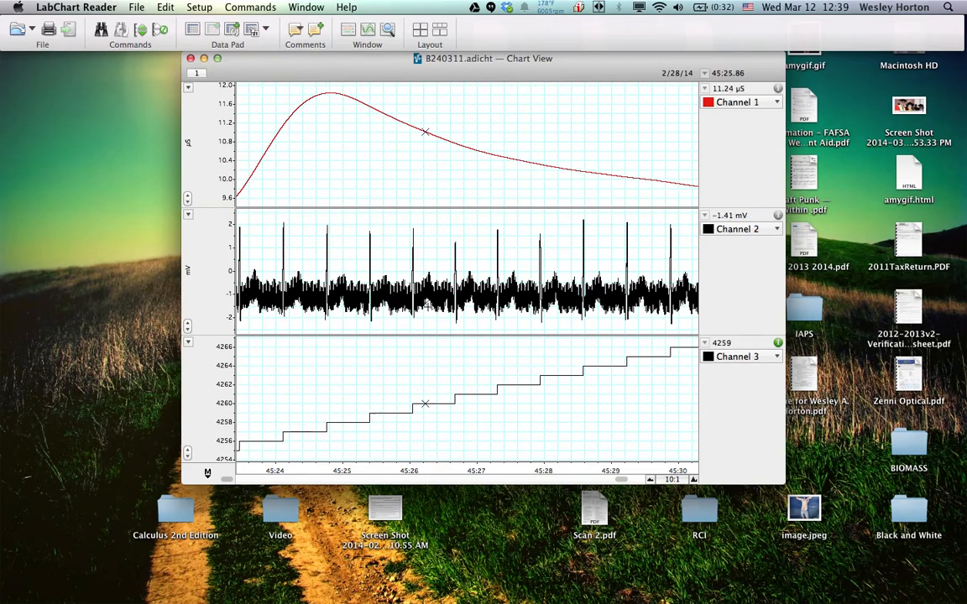
Set the chart's horizontal compression to 2k:1 and examine the start of the recording with its comment markers
click(652, 480)
click(652, 480)
click(651, 480)
click(651, 480)
click(651, 480)
click(651, 480)
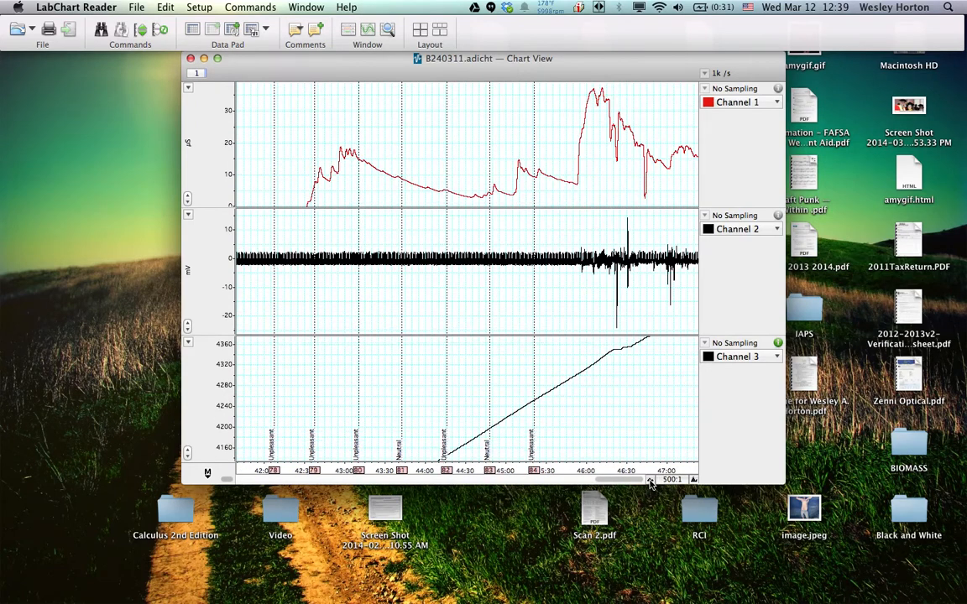
click(651, 480)
click(652, 480)
click(652, 480)
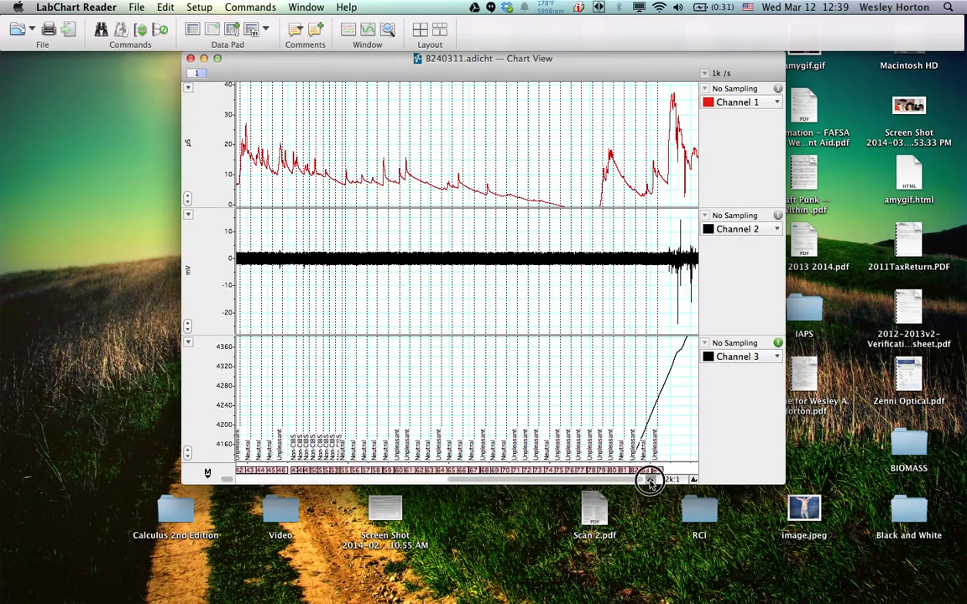
click(651, 480)
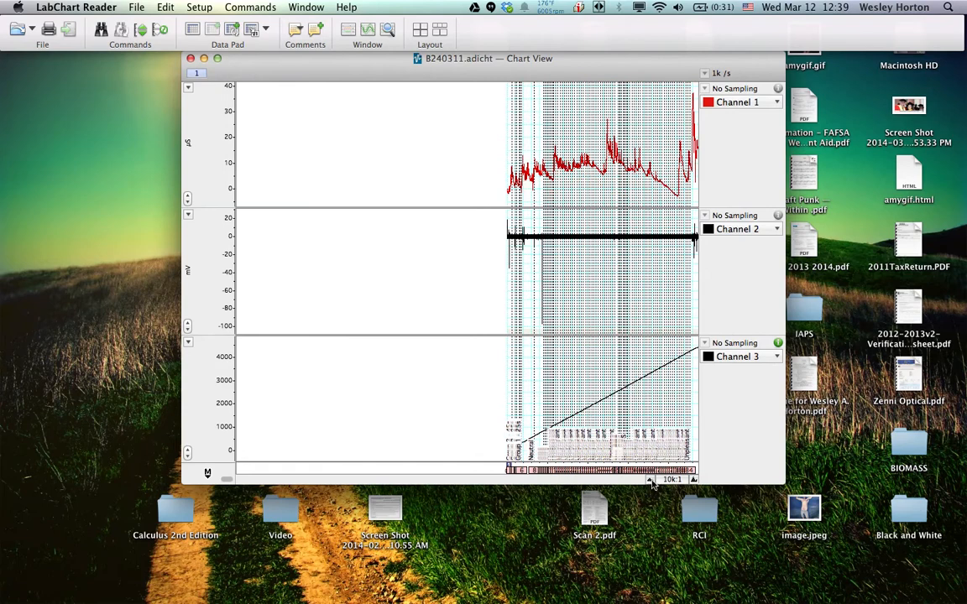
click(691, 481)
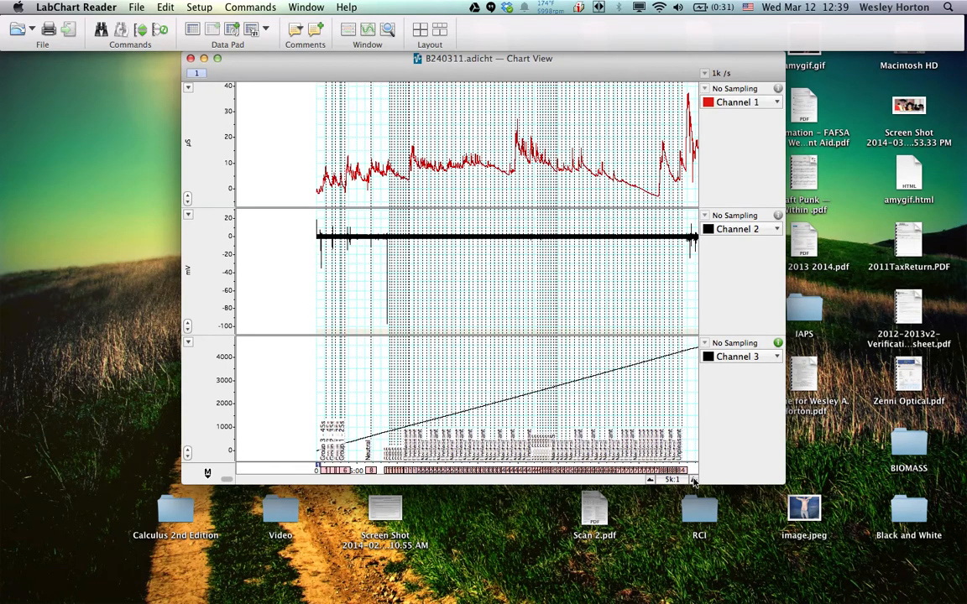
click(694, 481)
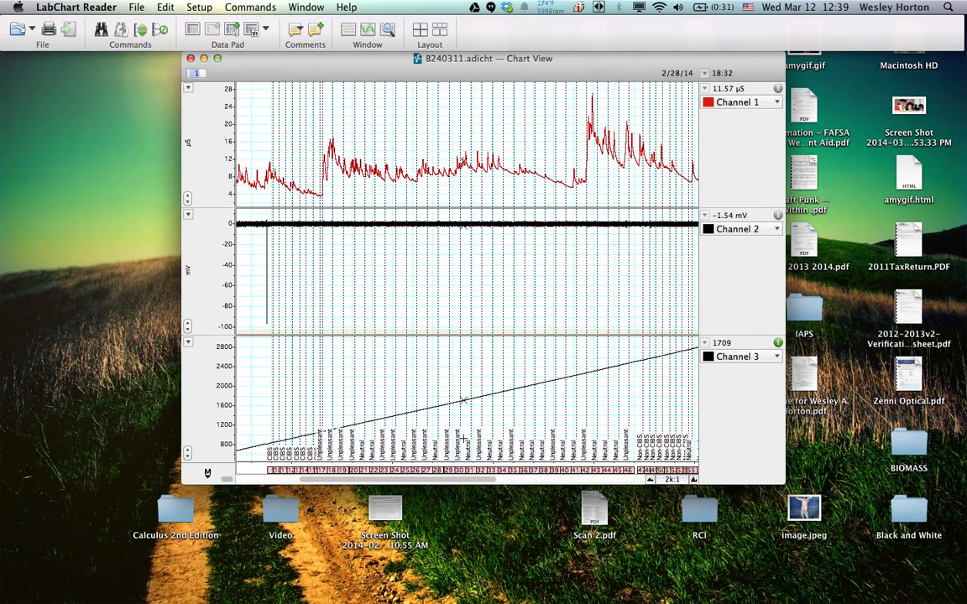
drag(442, 480, 276, 483)
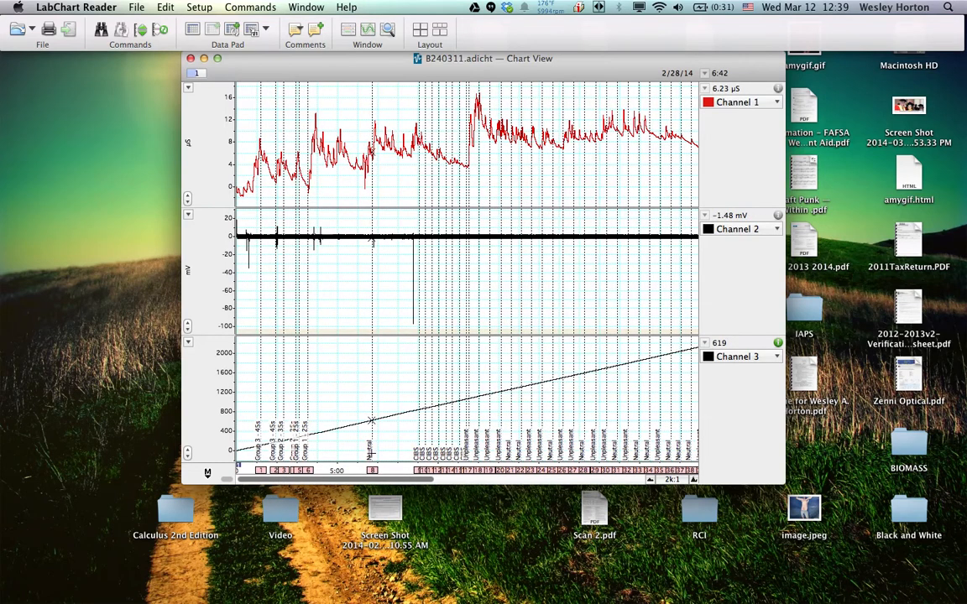
drag(372, 476, 351, 485)
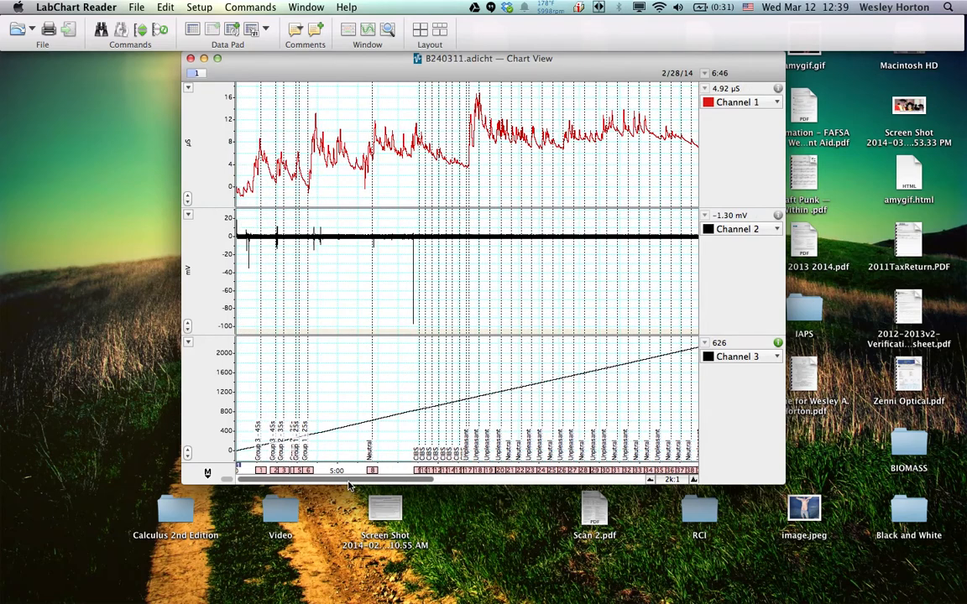
Open the comments list from the comment 8 marker and delete the two Neutral comments, numbers 7 and 8
double_click(372, 471)
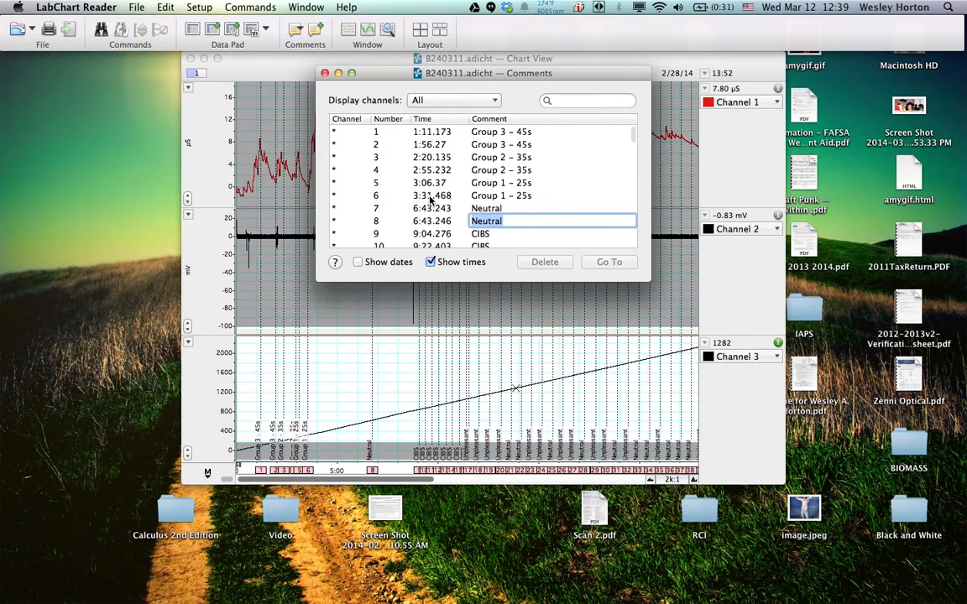
scroll(430, 198, down, 1)
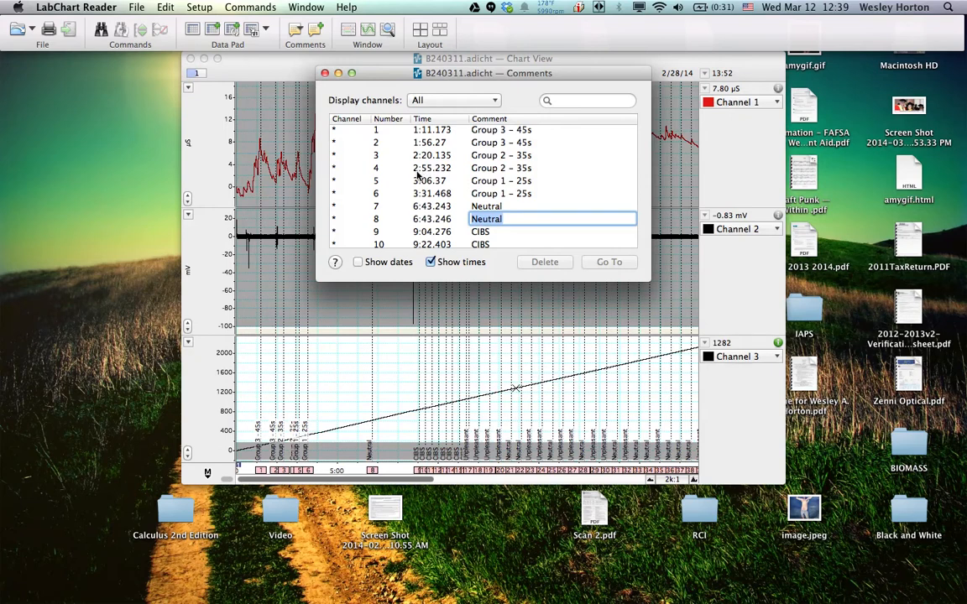
scroll(410, 179, down, 1)
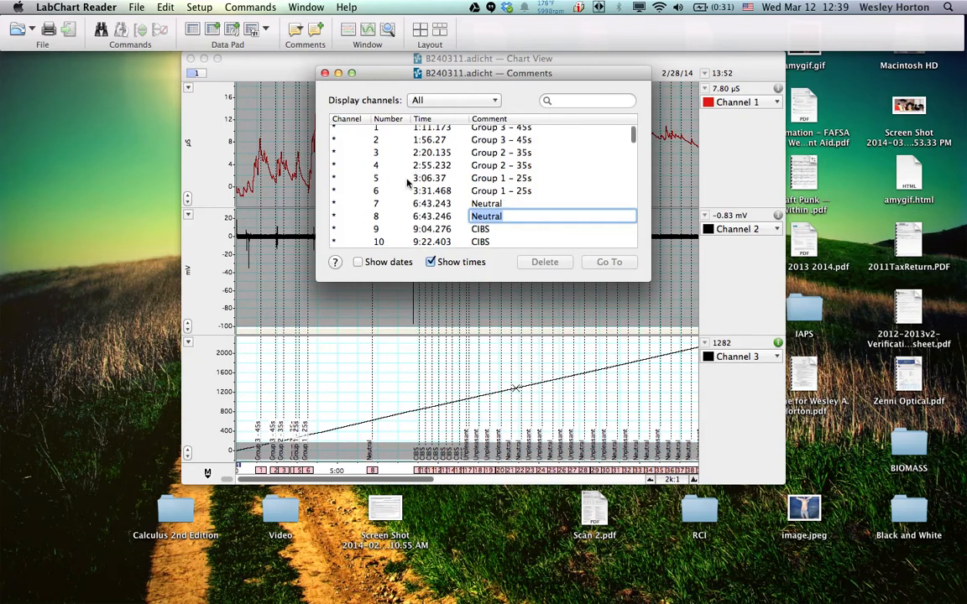
click(407, 180)
scroll(403, 169, up, 1)
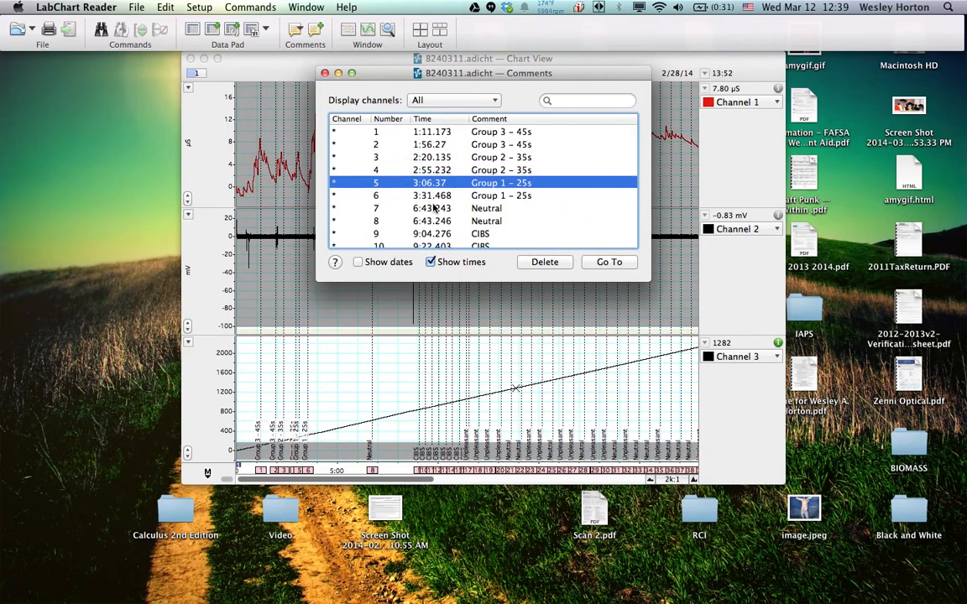
scroll(436, 209, down, 1)
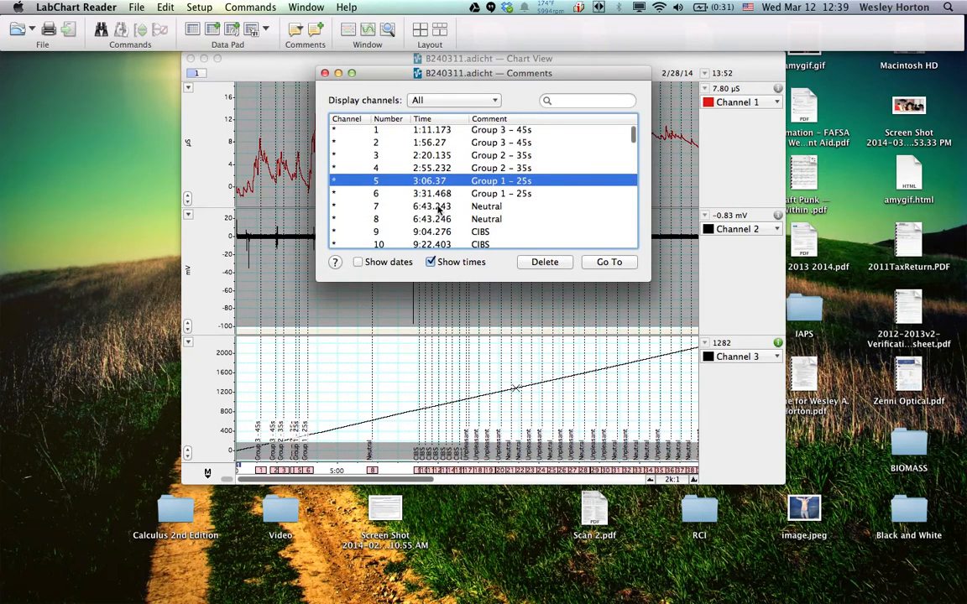
click(436, 208)
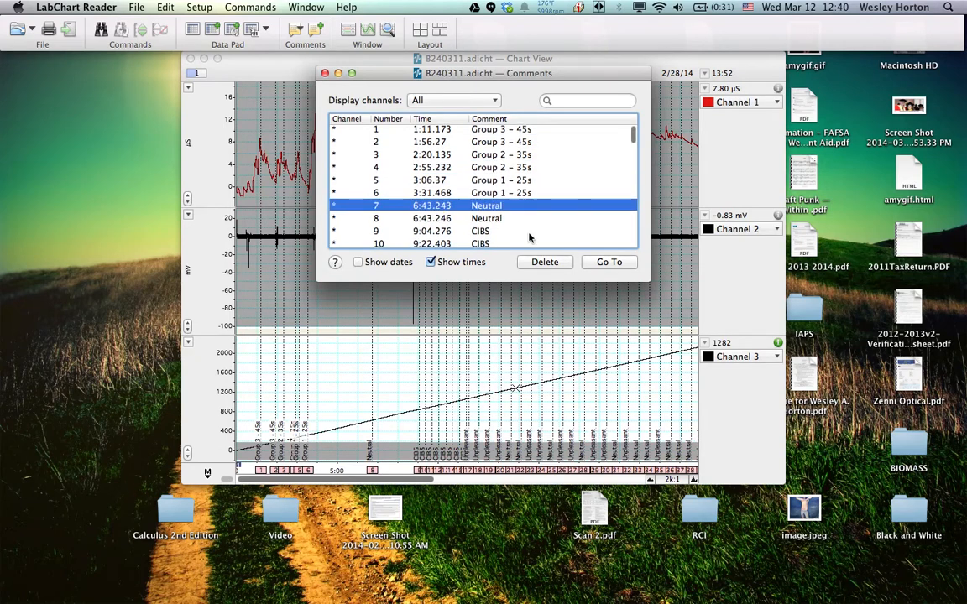
click(544, 262)
click(450, 208)
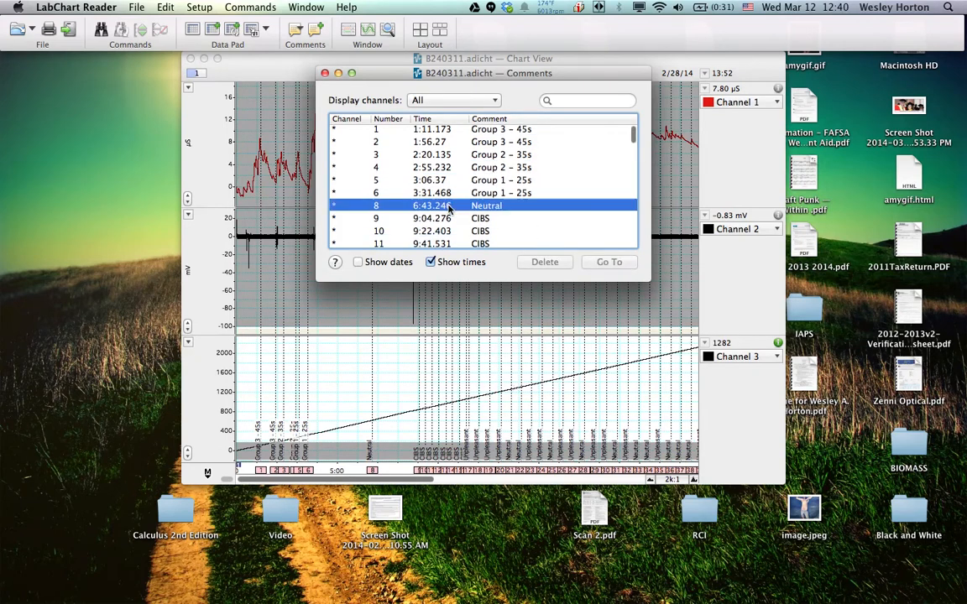
click(543, 262)
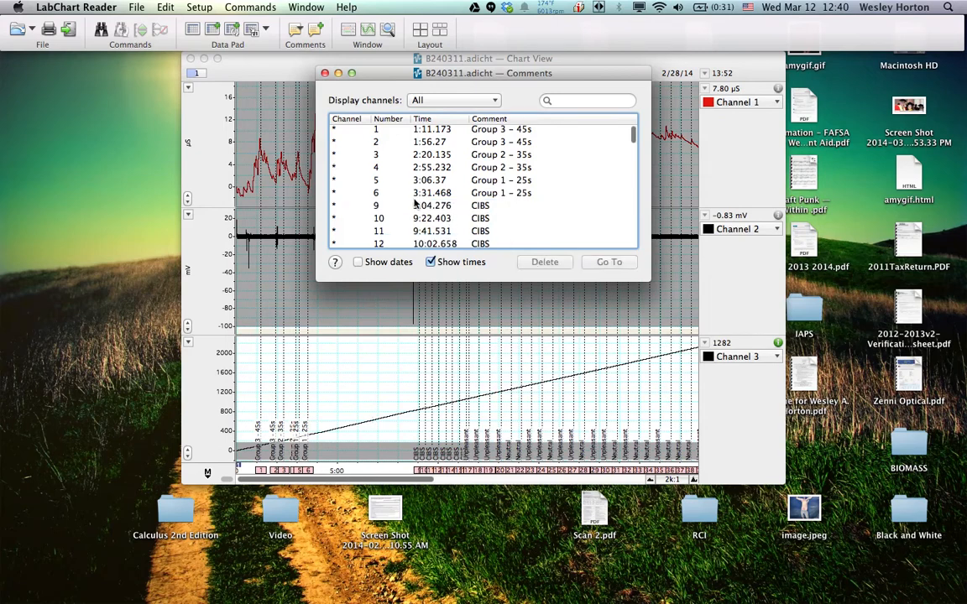
Review the CIBS comments numbered 9 to 16 in the comments list, one entry after another
scroll(414, 204, down, 2)
scroll(437, 205, down, 5)
scroll(449, 203, down, 3)
scroll(450, 204, down, 4)
scroll(449, 204, down, 1)
scroll(449, 204, up, 5)
scroll(449, 204, up, 2)
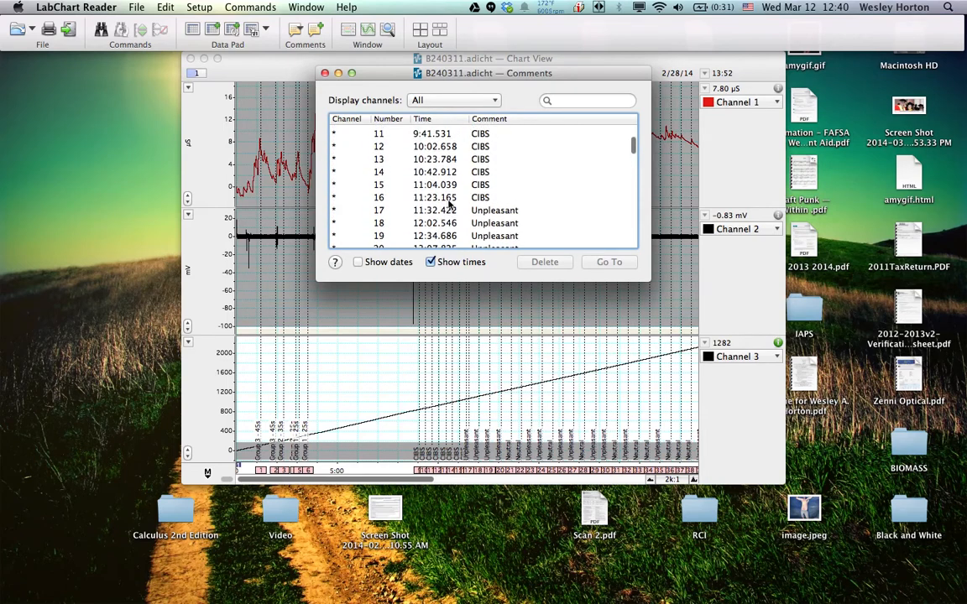
scroll(450, 203, up, 1)
scroll(454, 139, up, 1)
click(438, 136)
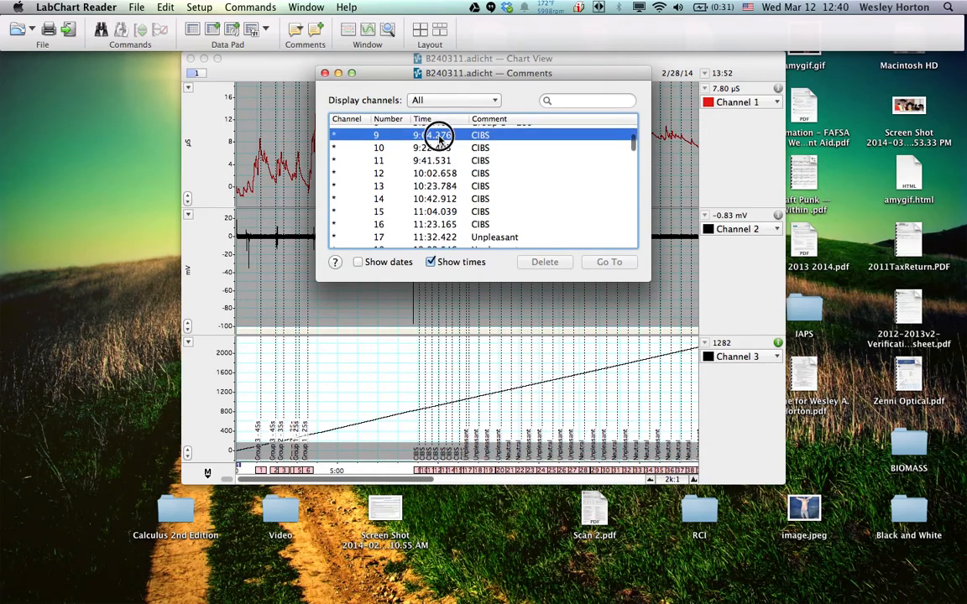
key(Down)
key(Down)
key(Down)
key(Down)
key(Down)
key(Down)
key(Down)
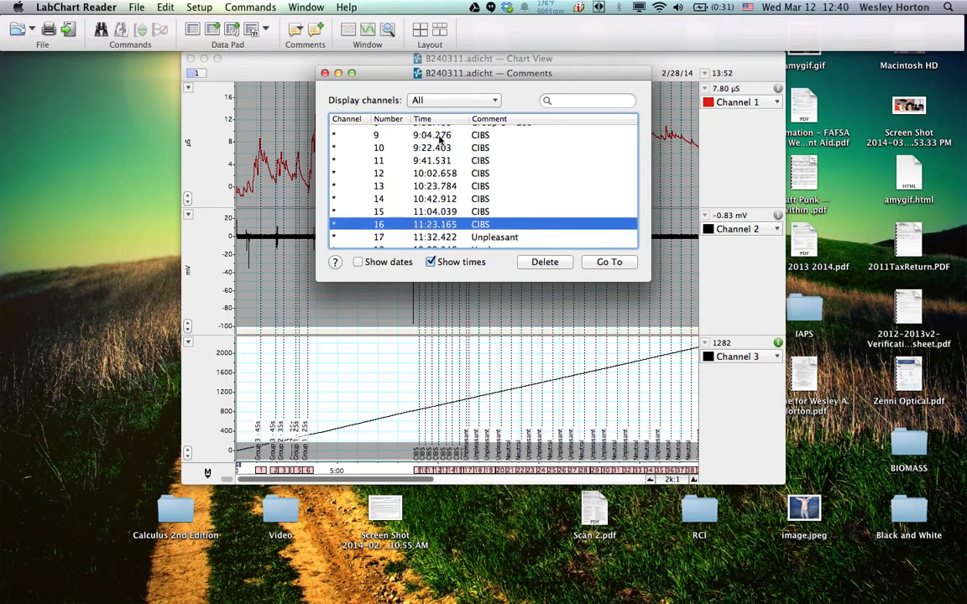
scroll(449, 198, down, 1)
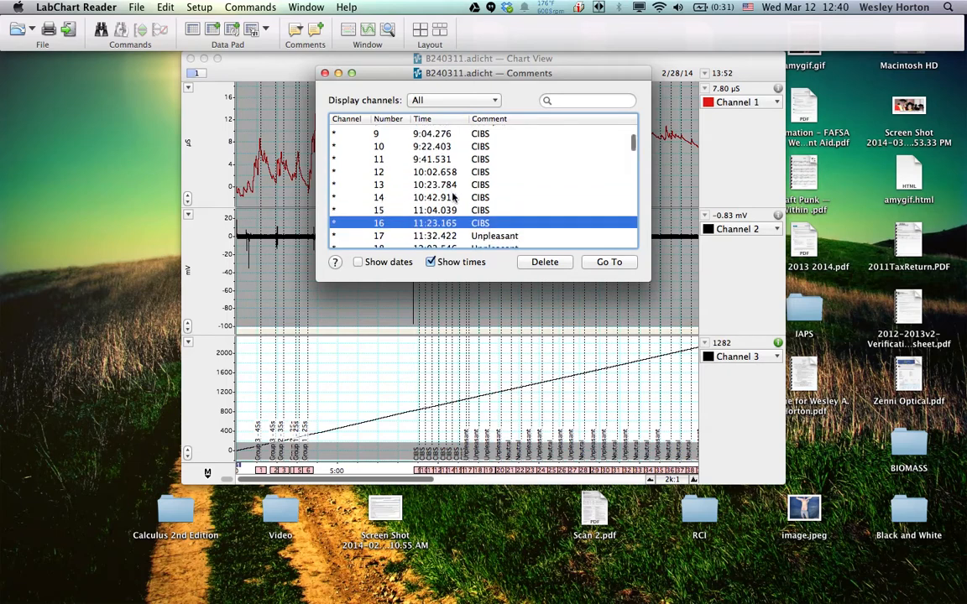
scroll(451, 206, up, 1)
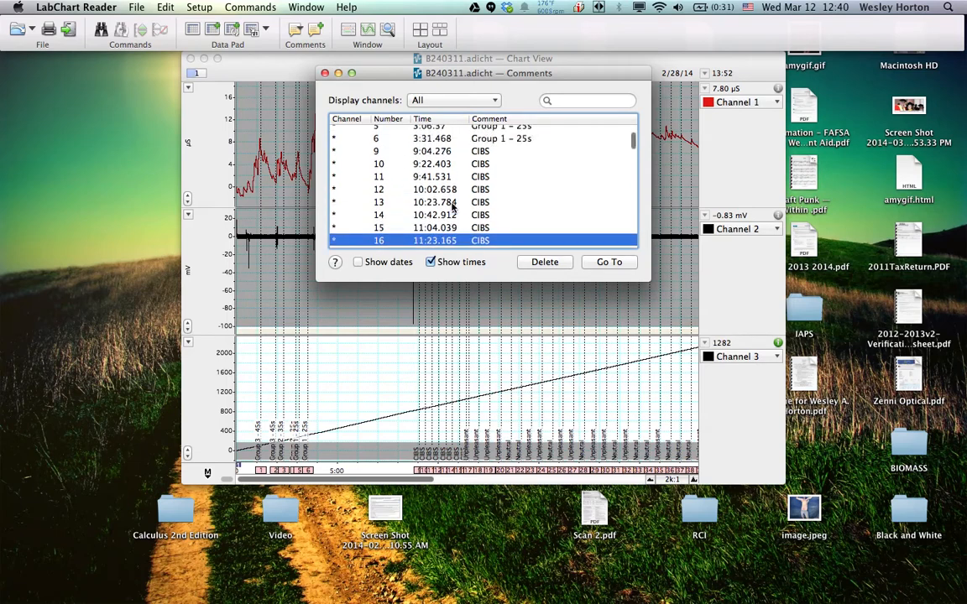
Go through the Unpleasant and Neutral comments numbered 17 to 46, checking each entry in turn
scroll(452, 206, down, 3)
click(432, 190)
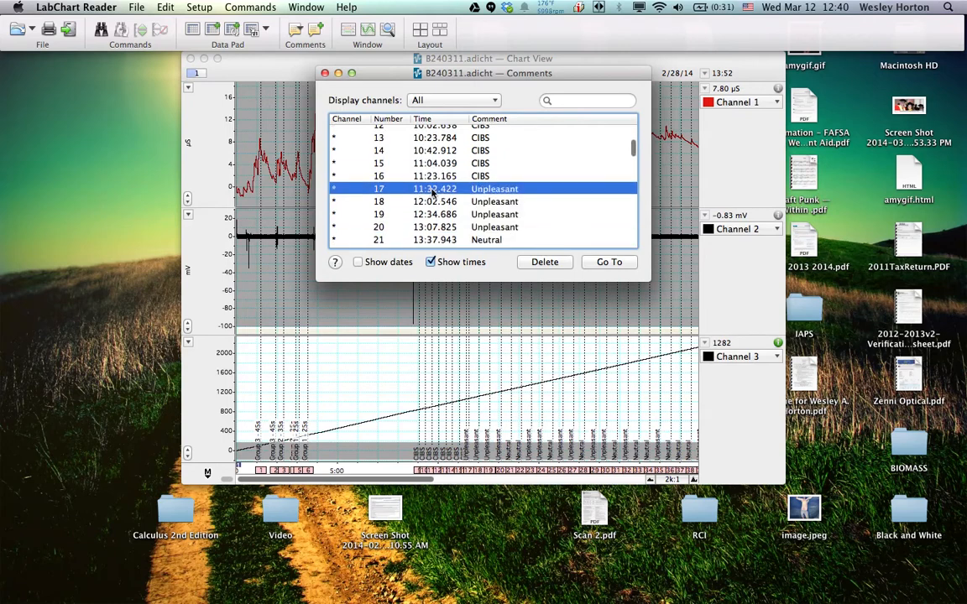
key(Down)
key(Down)
key(Down)
key(Down)
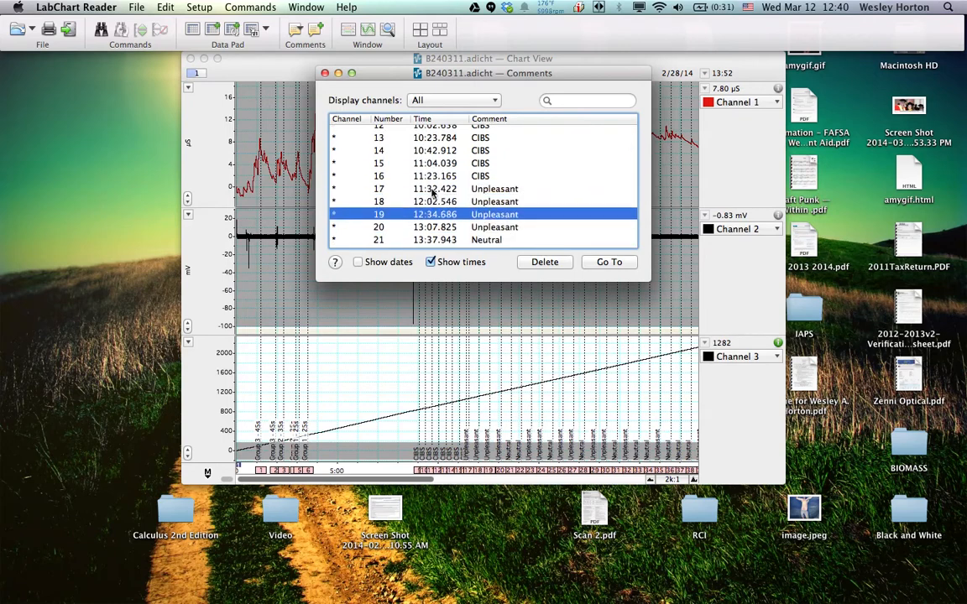
key(Down)
key(Down)
key(Down)
key(Down)
key(Down)
key(Down)
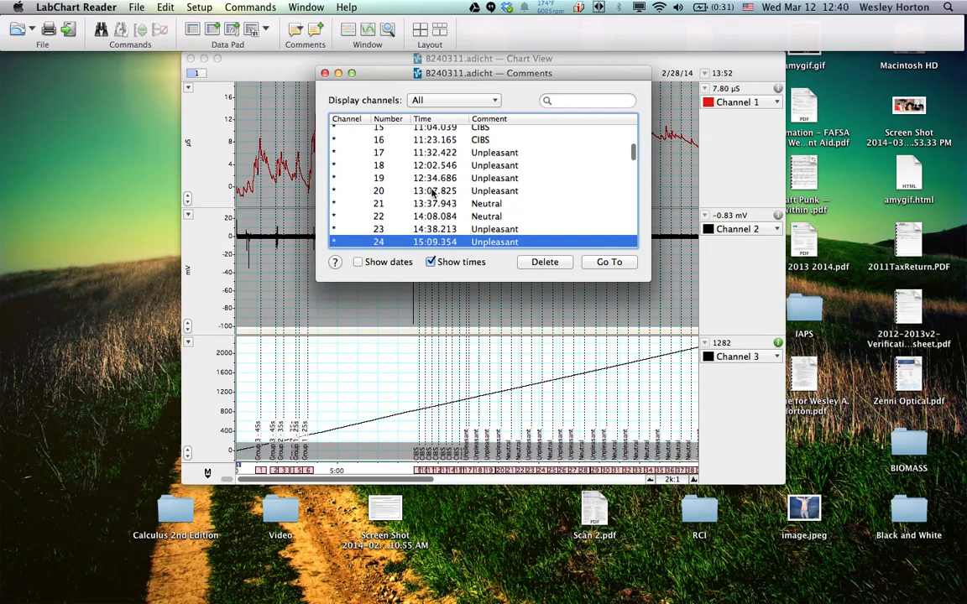
key(Down)
key(Down)
key(Down)
key(Down)
key(Down)
key(Down)
key(Down)
key(Down)
key(Down)
key(Down)
key(Down)
key(Down)
key(Down)
key(Down)
key(Down)
key(Down)
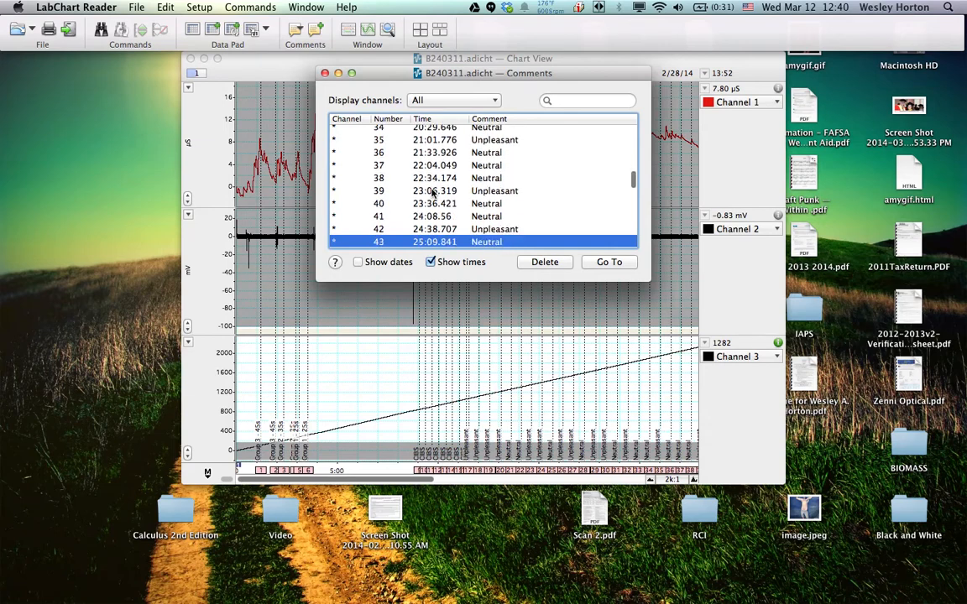
key(Down)
key(Down)
key(Down)
key(Down)
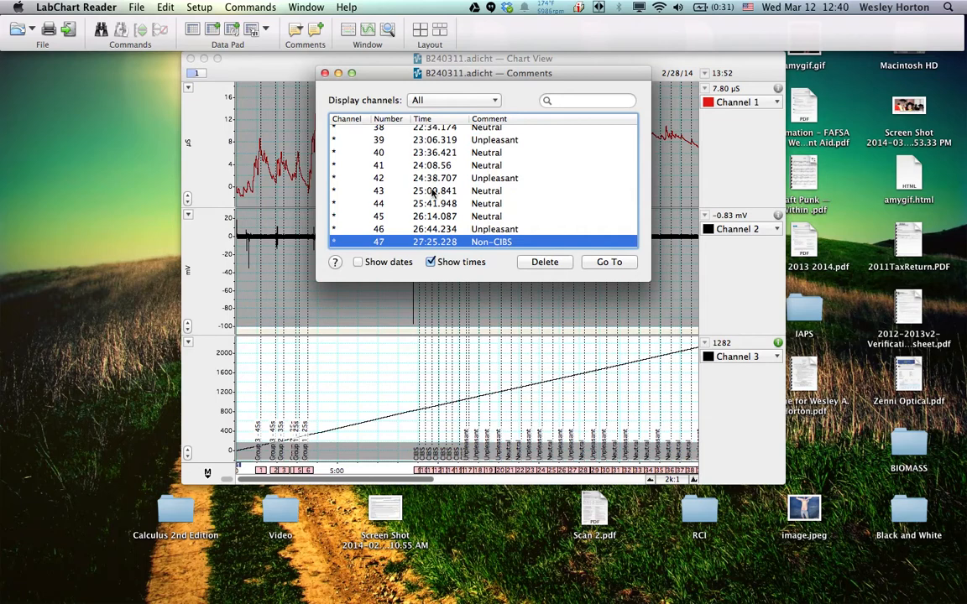
Go through the Non-CIBS comments numbered 47 to 54 in the comments list
key(Down)
key(Down)
key(Down)
key(Down)
key(Down)
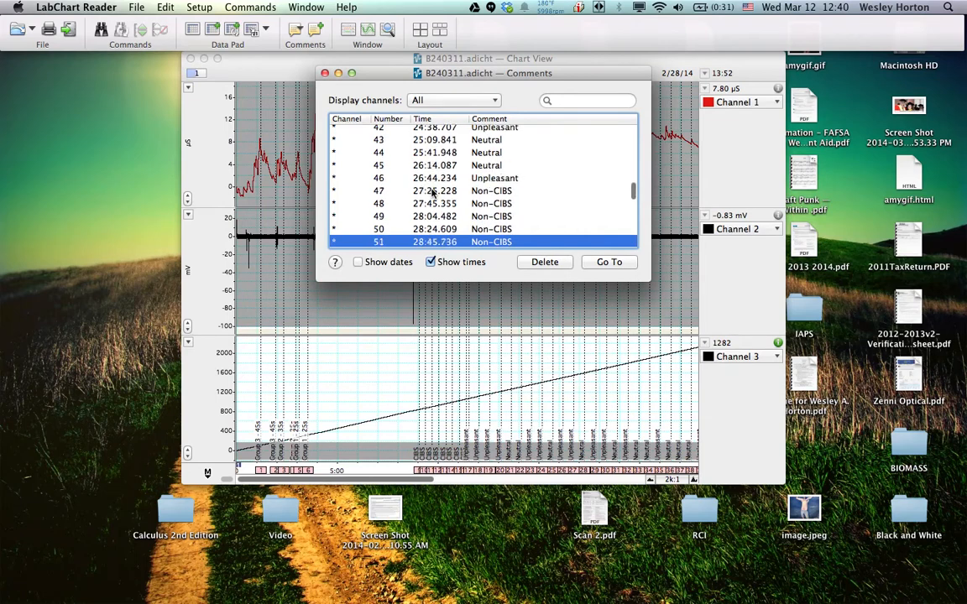
key(Down)
key(Down)
key(Down)
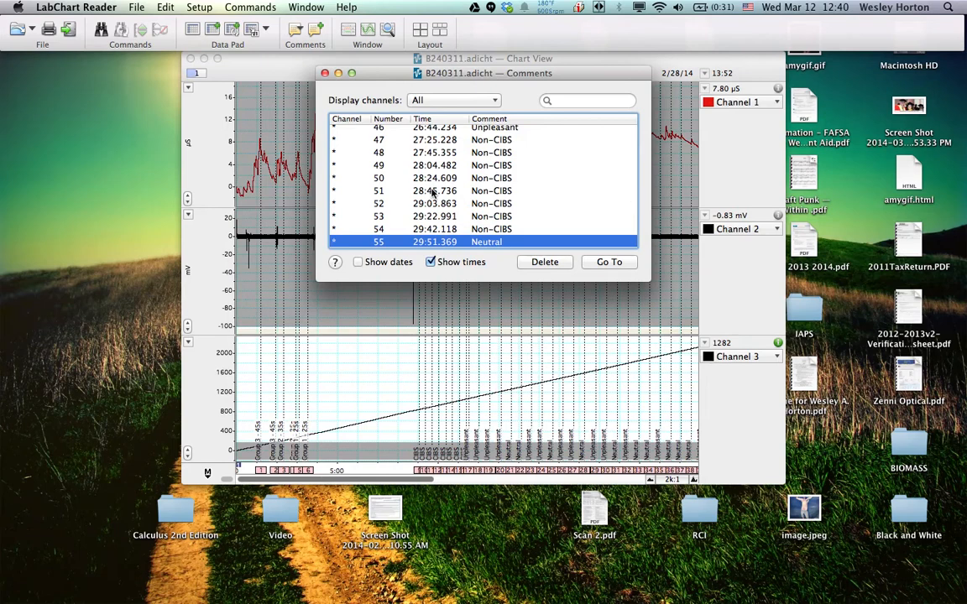
Go through the Neutral and Unpleasant comments numbered 55 to 84 in the comments list, checking each entry in turn
key(Down)
key(Down)
key(Down)
key(Down)
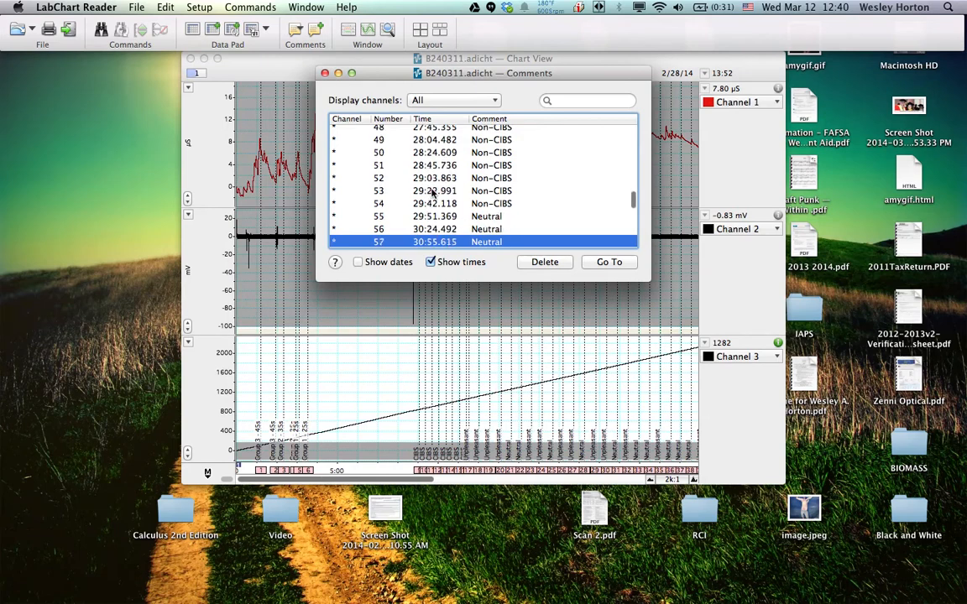
key(Down)
key(Down)
key(Down)
key(Down)
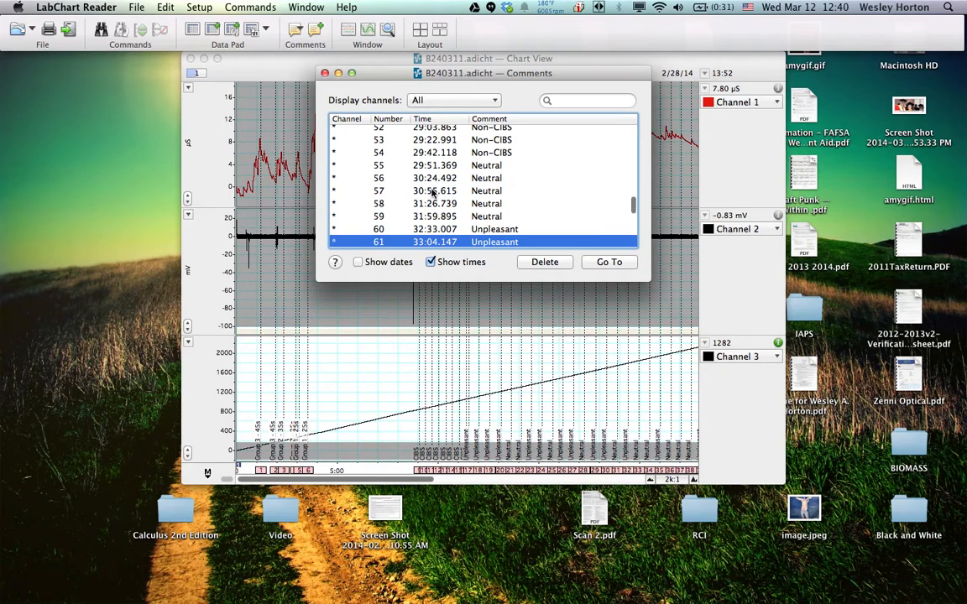
key(Down)
key(Down)
key(Down)
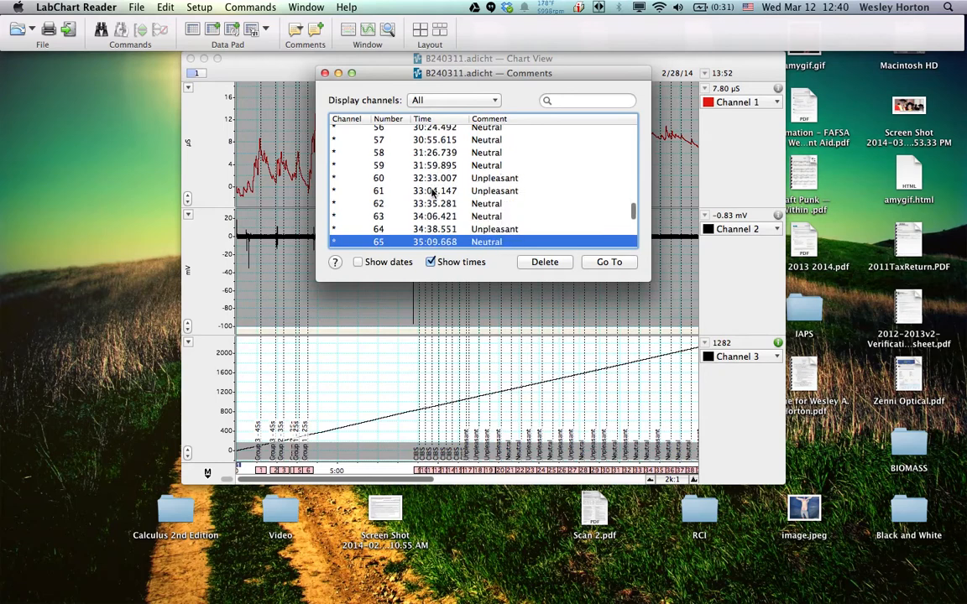
key(Down)
key(Down)
key(Down)
key(Down)
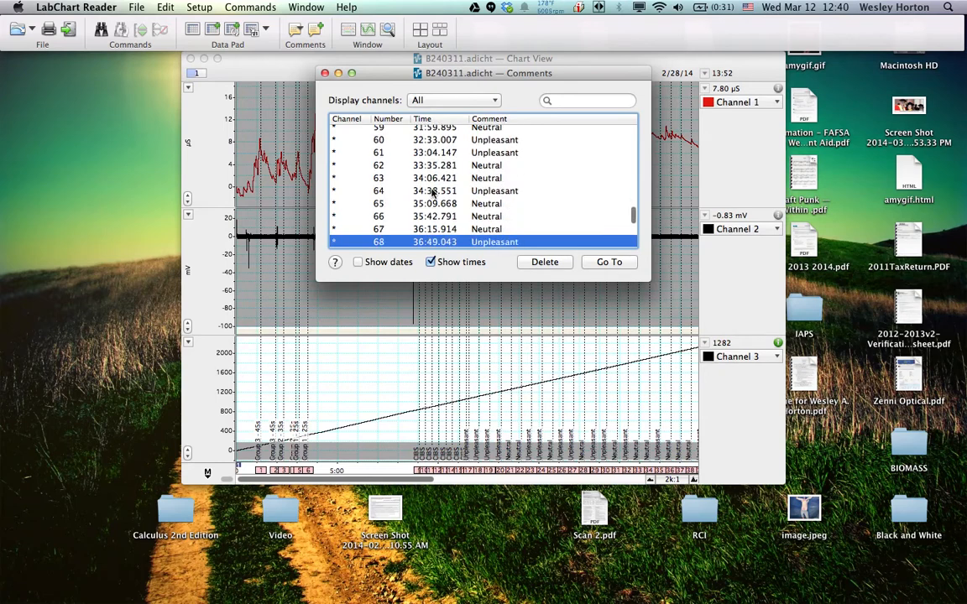
key(Down)
key(Down)
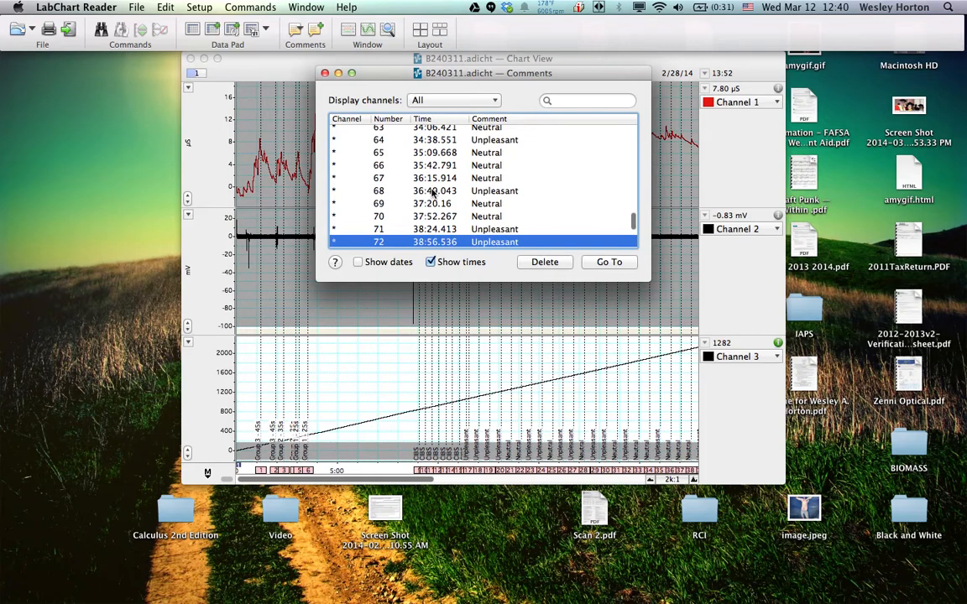
key(Down)
key(Down)
key(Down)
key(Down)
key(Down)
key(Down)
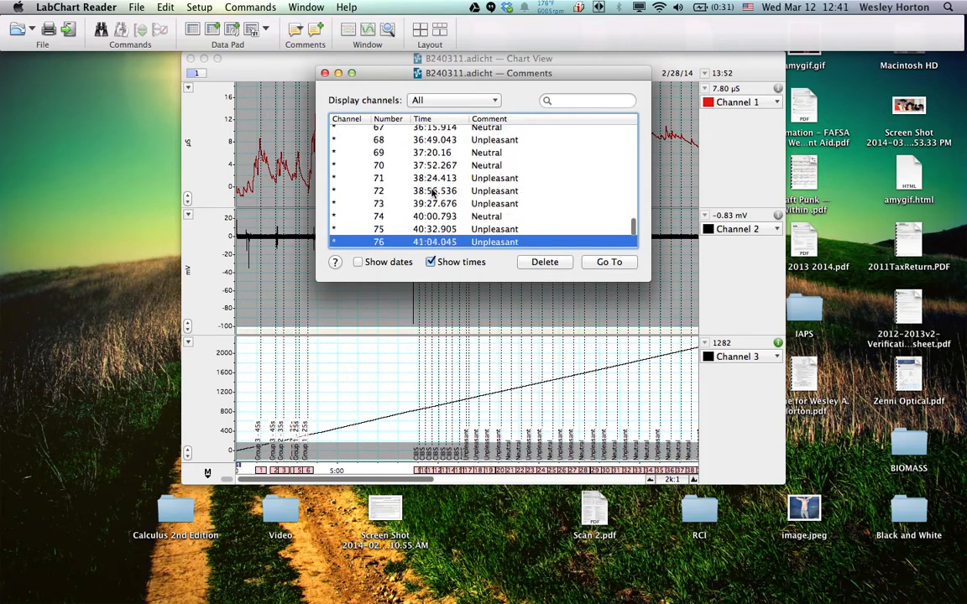
key(Down)
key(Down)
key(Down)
key(Down)
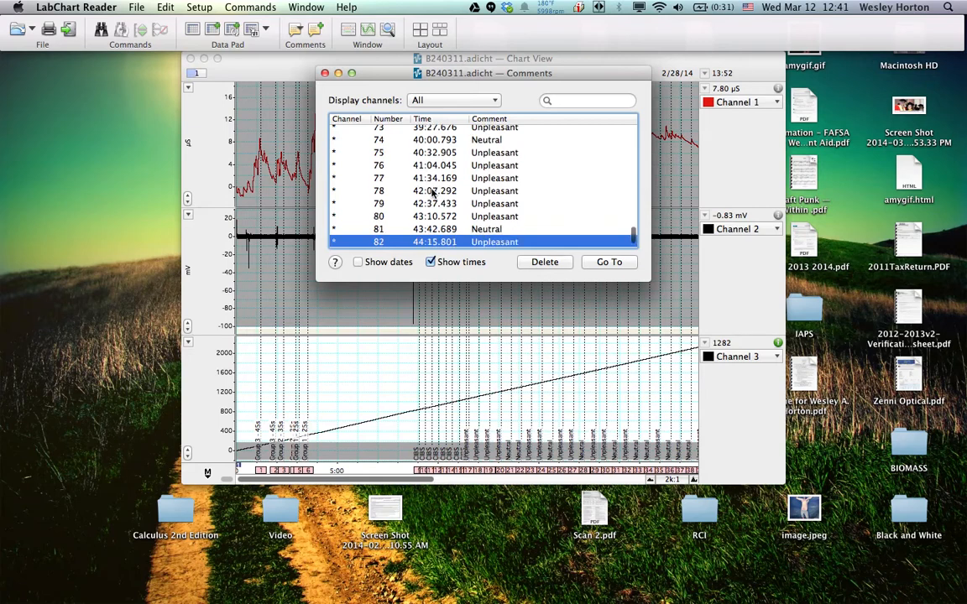
key(Down)
key(Down)
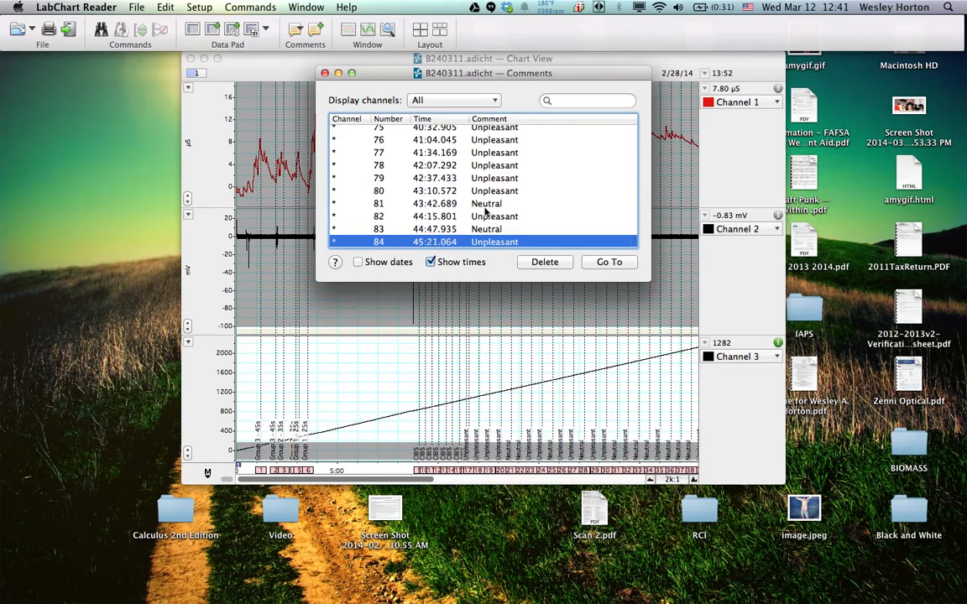
Look back over the comments list up to its first entry and close the list
scroll(487, 211, up, 3)
scroll(485, 212, up, 2)
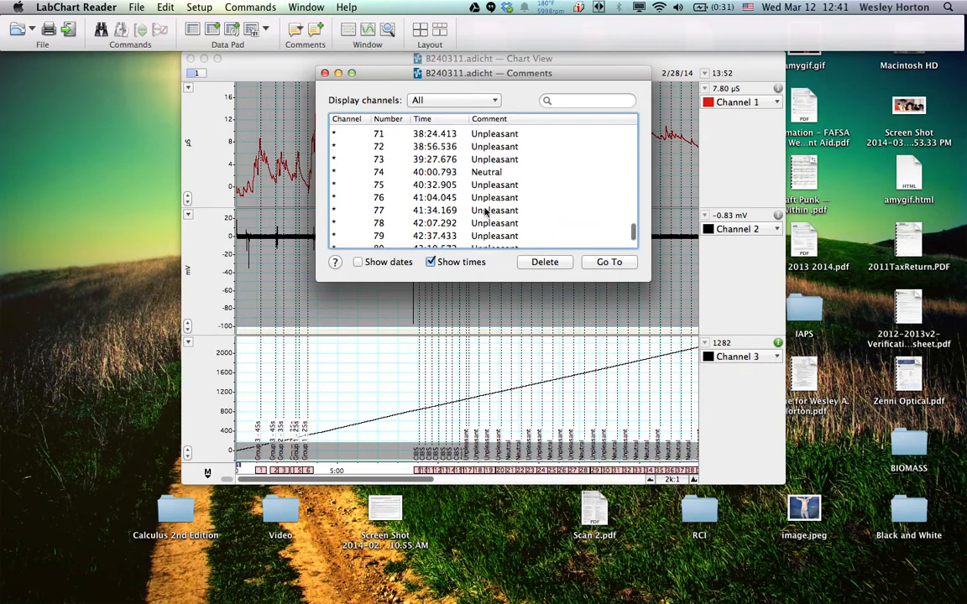
scroll(487, 213, down, 5)
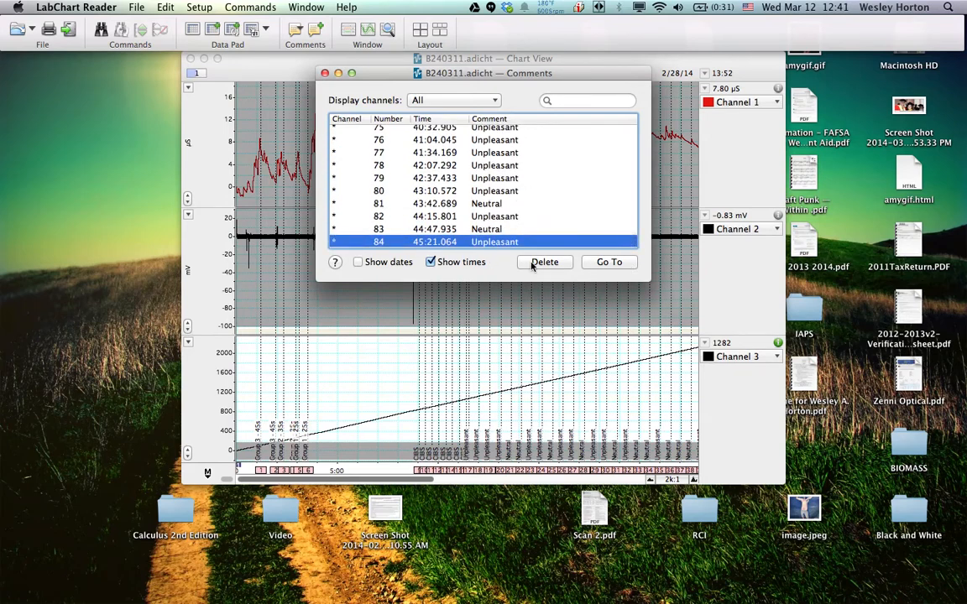
scroll(437, 172, up, 15)
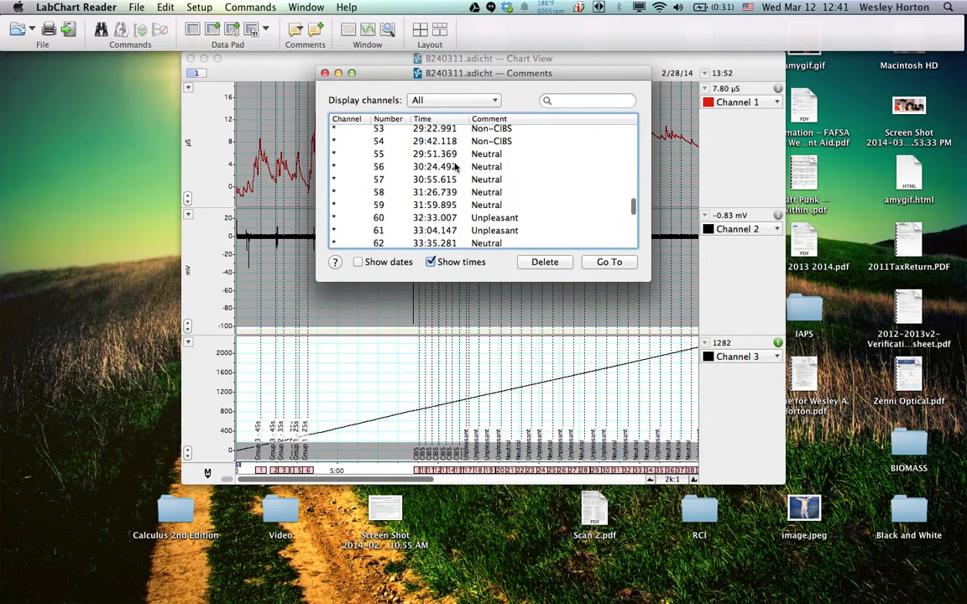
scroll(455, 168, up, 4)
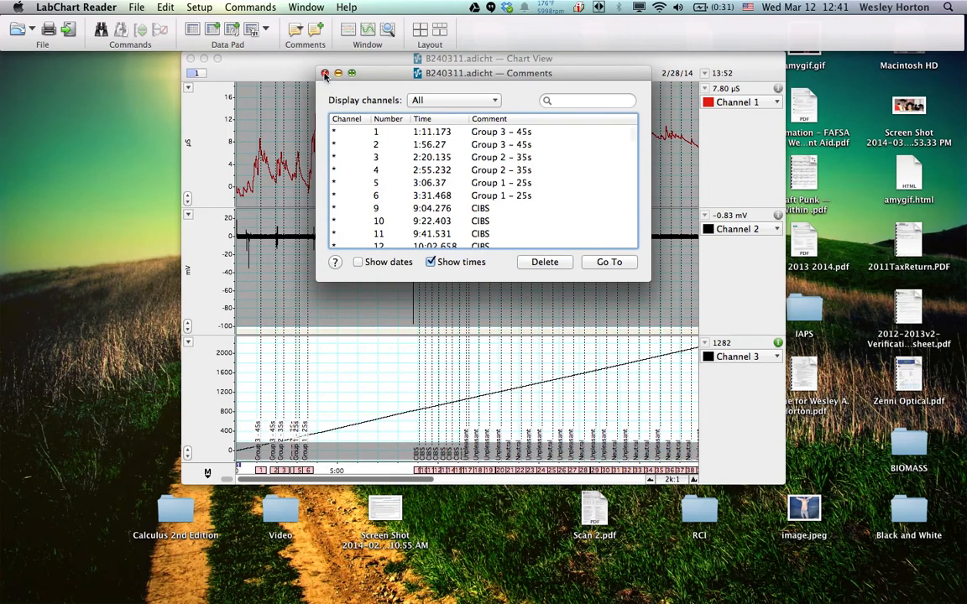
click(325, 74)
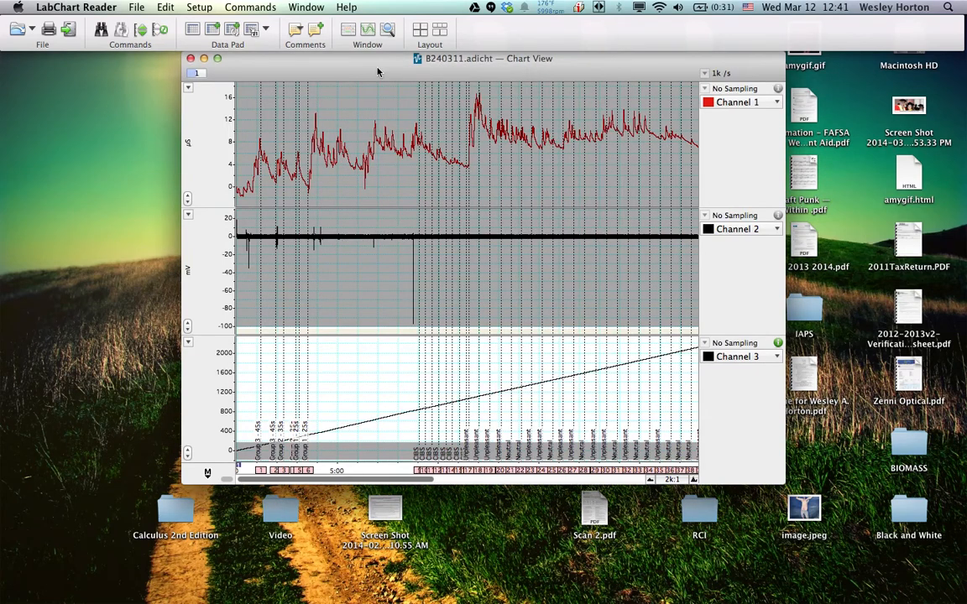
Start a Multiple Add to Data Pad and set it to find selections using Comment
click(402, 187)
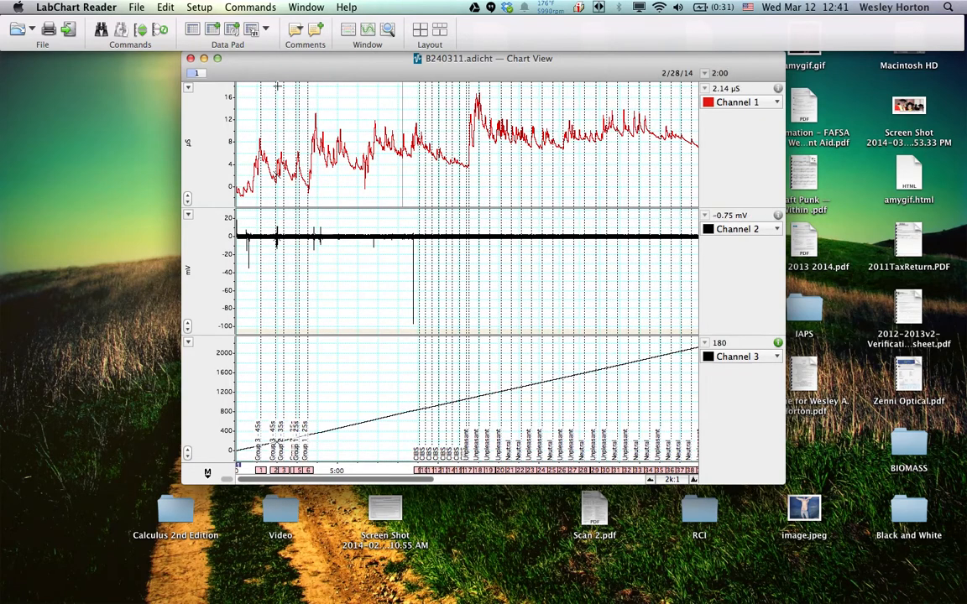
click(249, 8)
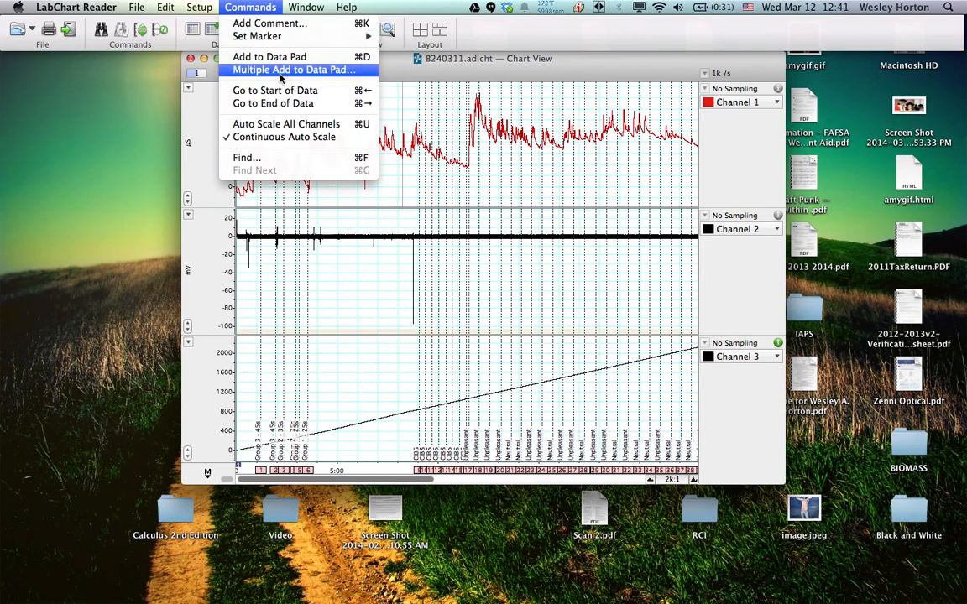
click(430, 82)
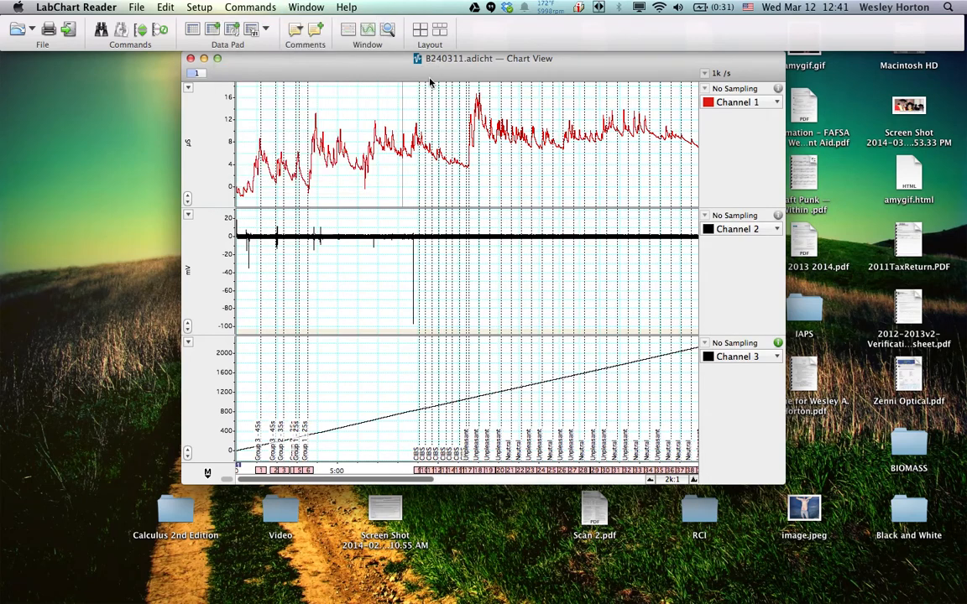
click(233, 32)
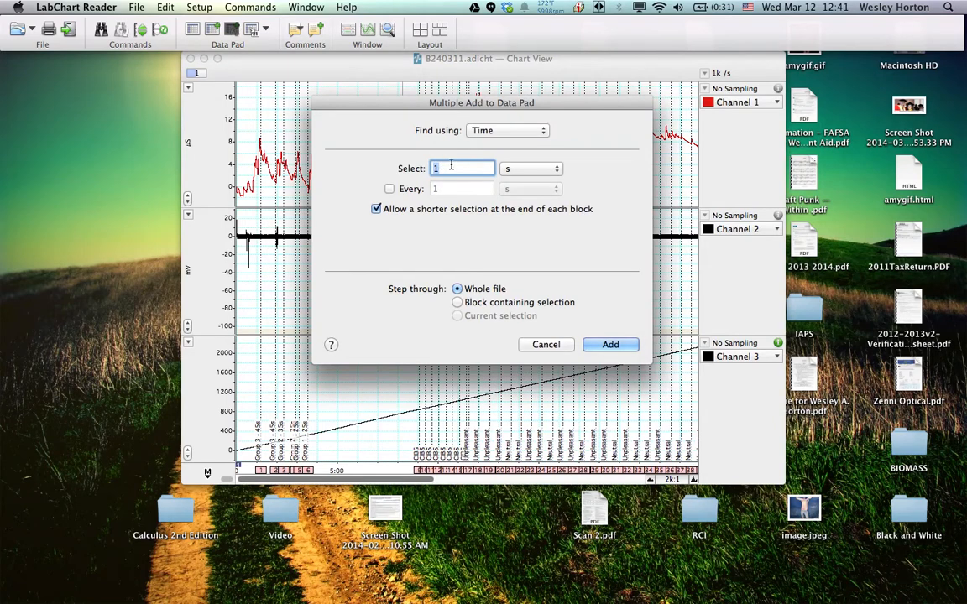
click(495, 131)
click(491, 144)
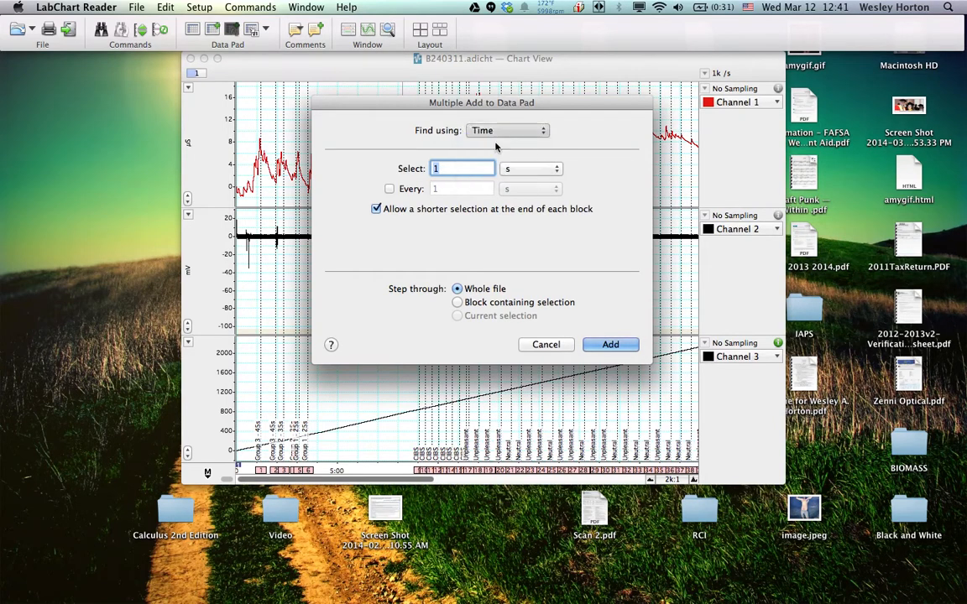
Restrict the search to comments containing "Unpleasant" and select 1 s before each comment
click(458, 188)
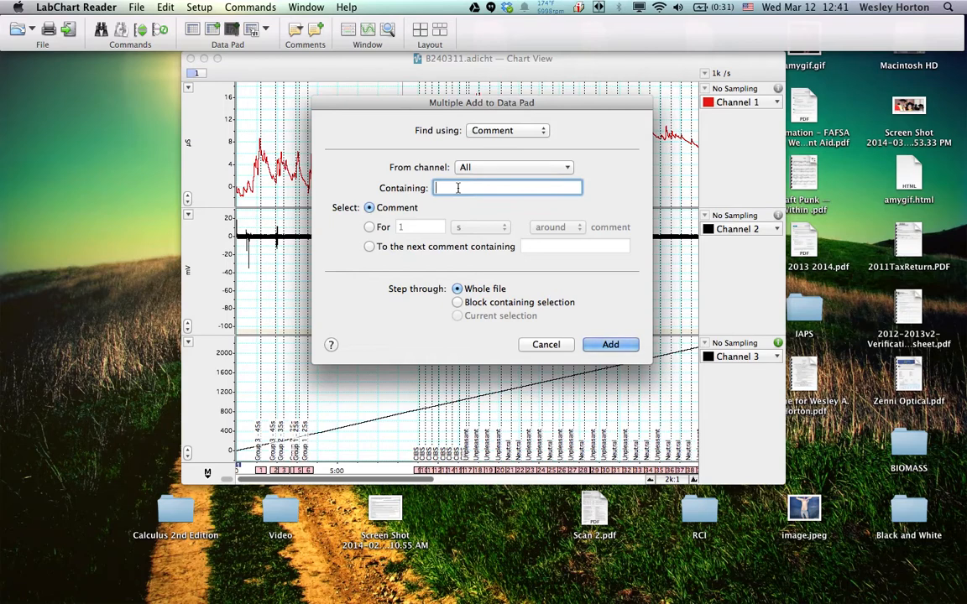
text(Unpleasant)
click(370, 227)
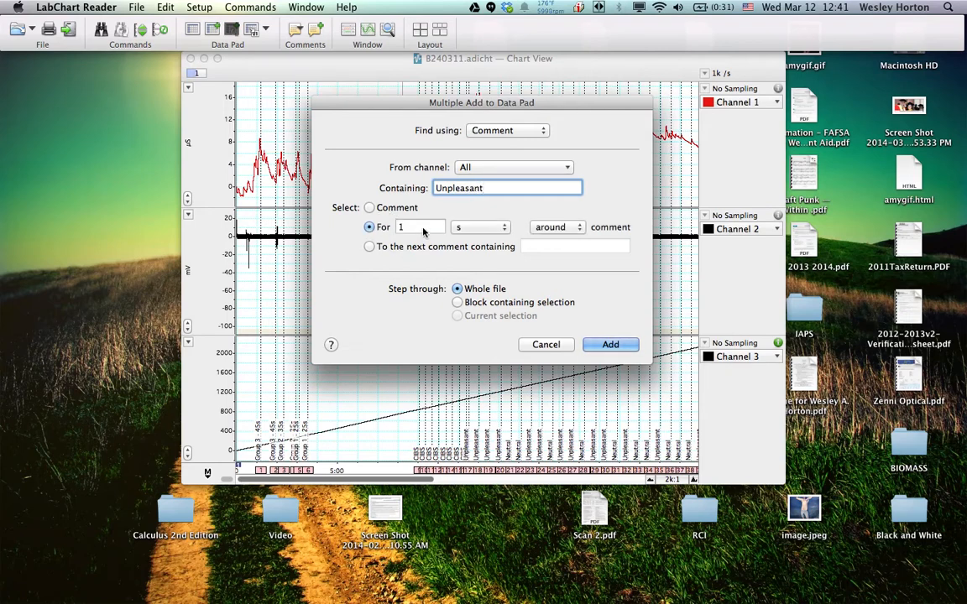
click(554, 226)
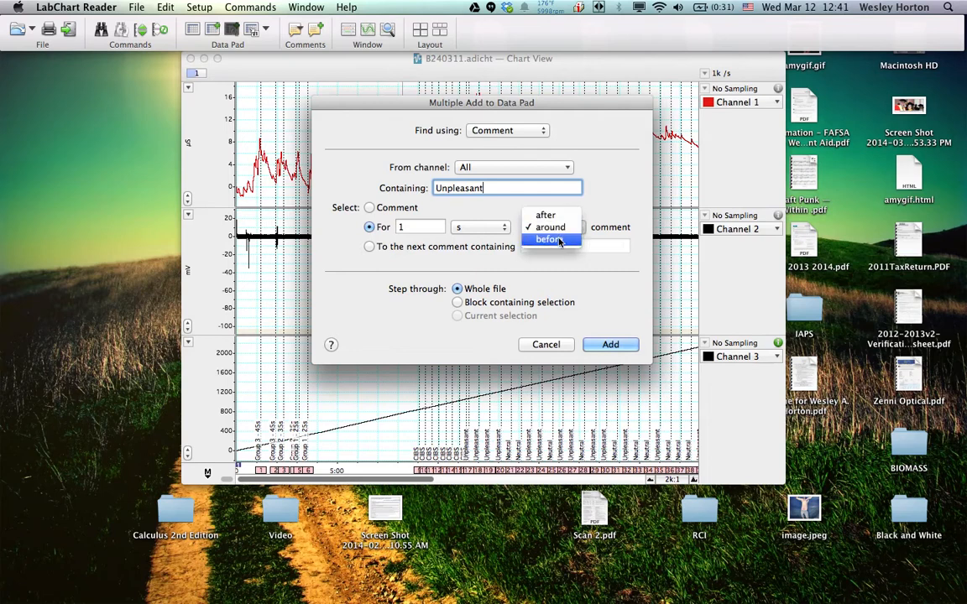
click(554, 240)
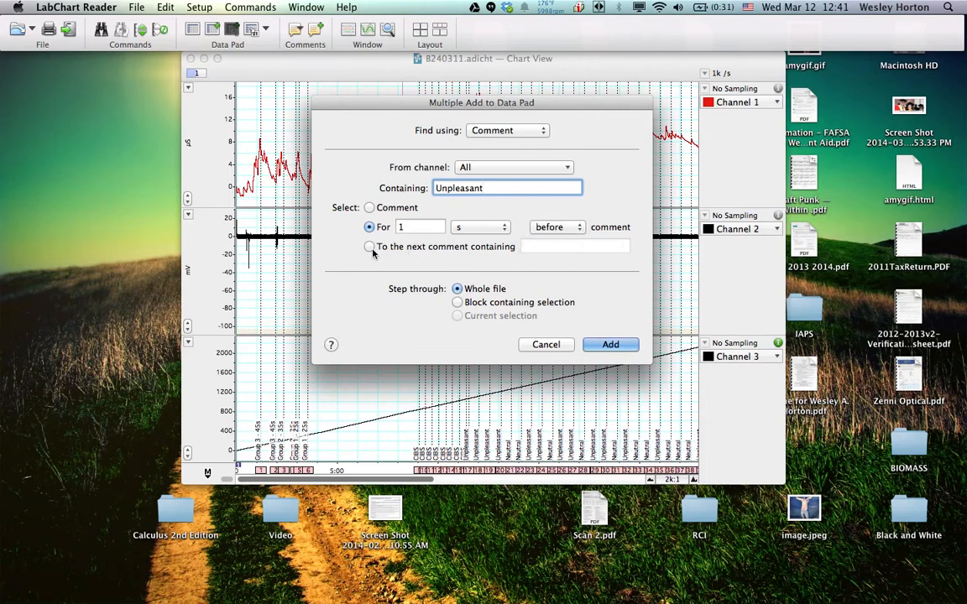
Keep all channels and the whole file as the scope and add the matching selections to the Data Pad
click(480, 170)
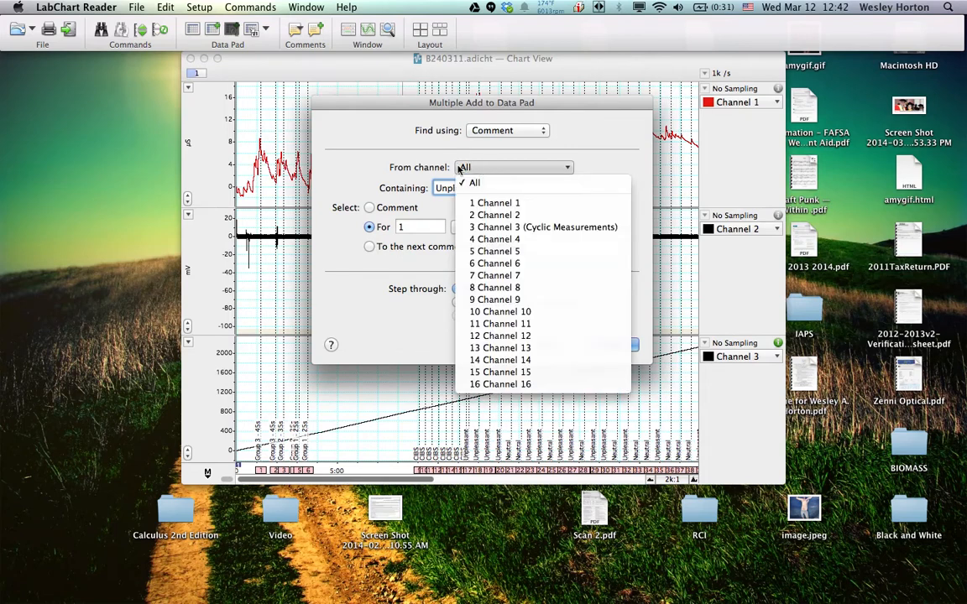
click(435, 170)
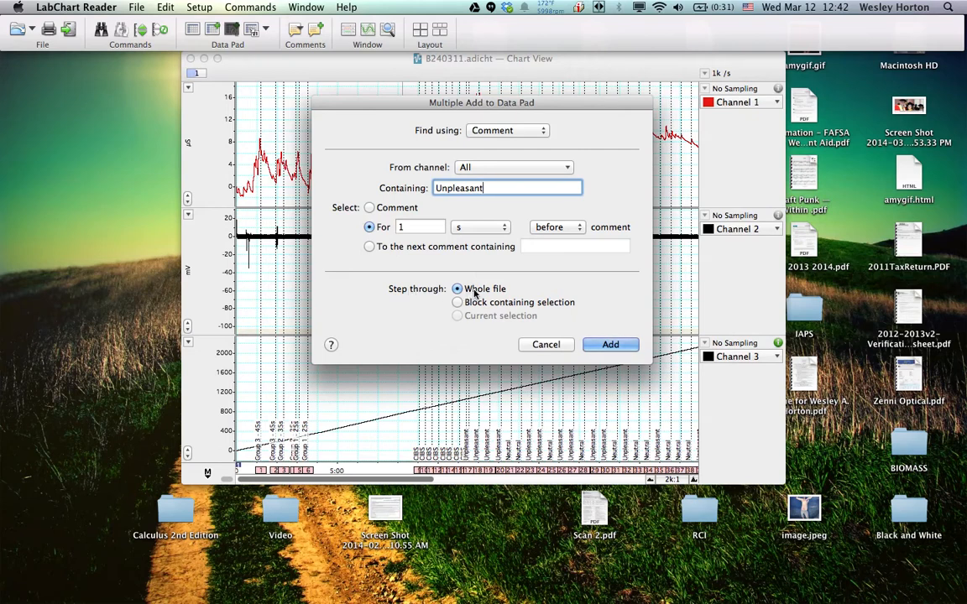
click(615, 344)
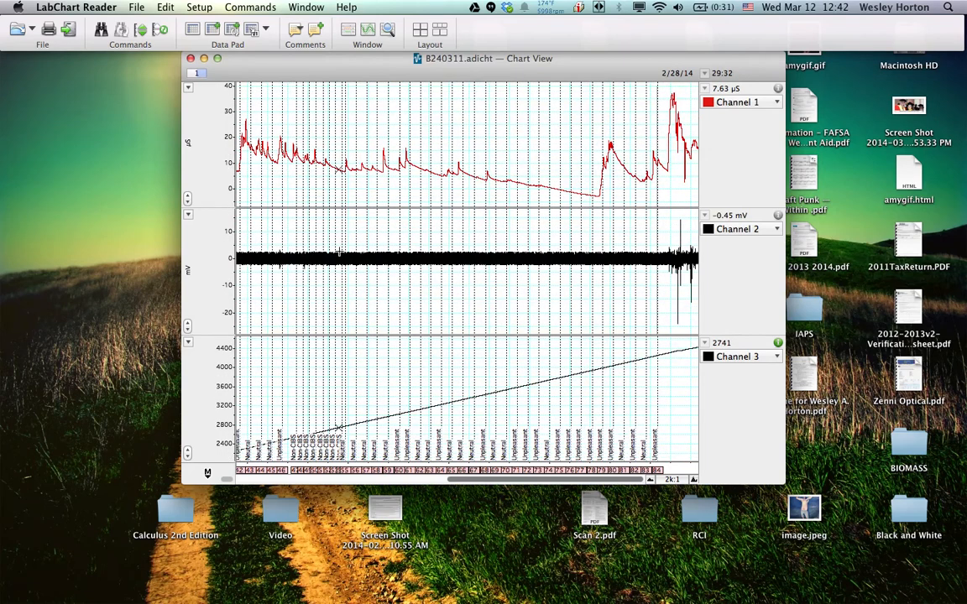
Open the Data Pad and shift its window slightly so part of the Chart View behind it is uncovered
click(192, 30)
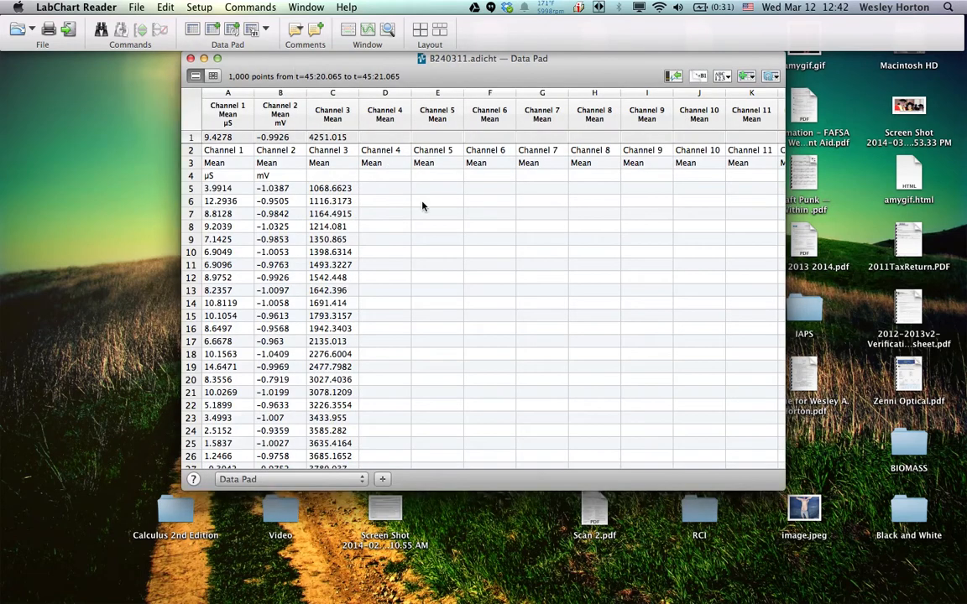
click(183, 57)
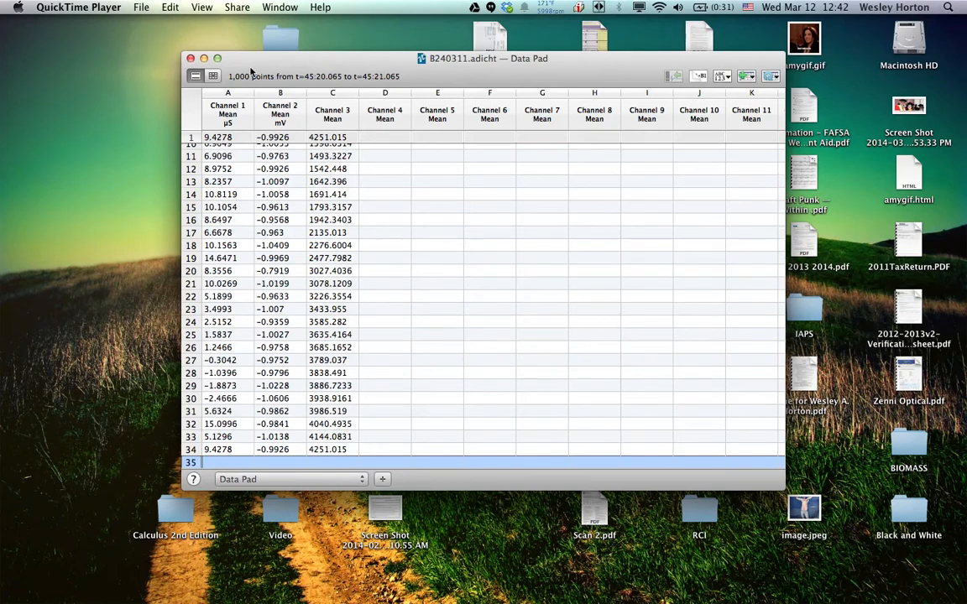
click(264, 64)
drag(268, 60, 304, 65)
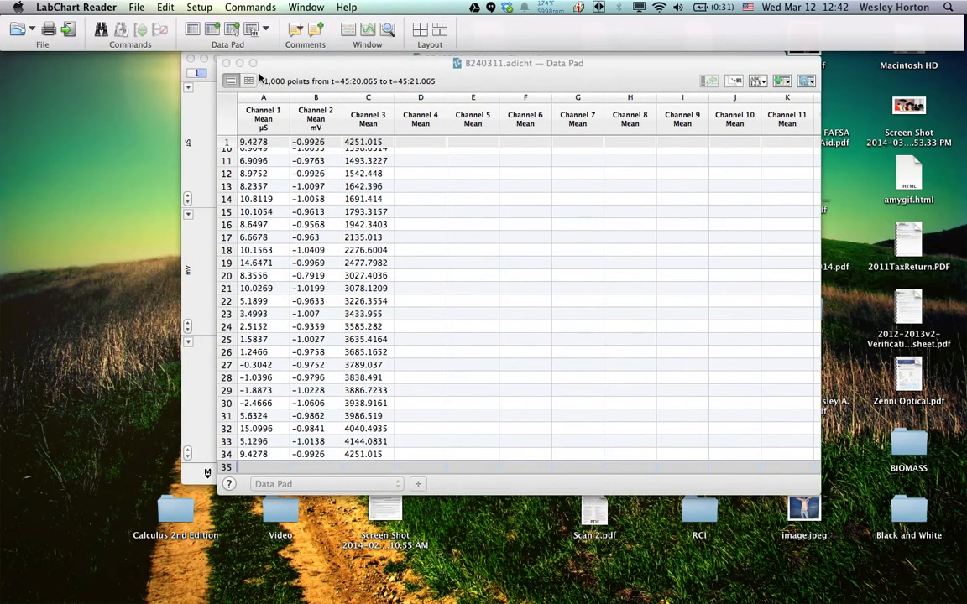
click(232, 88)
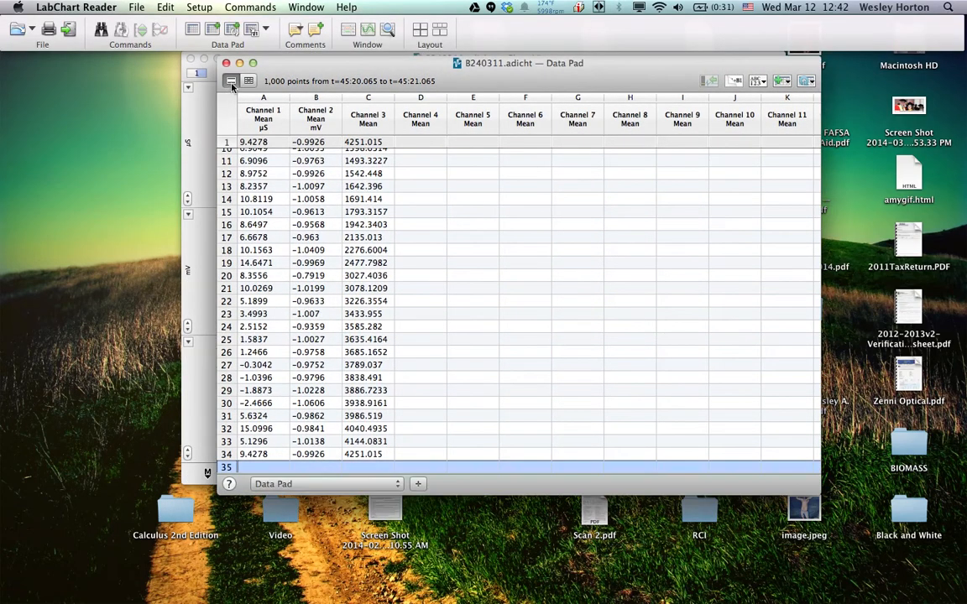
Examine individual rows of channel means in the Data Pad, including in the cell view with the formula bar, back to the first rows
click(252, 173)
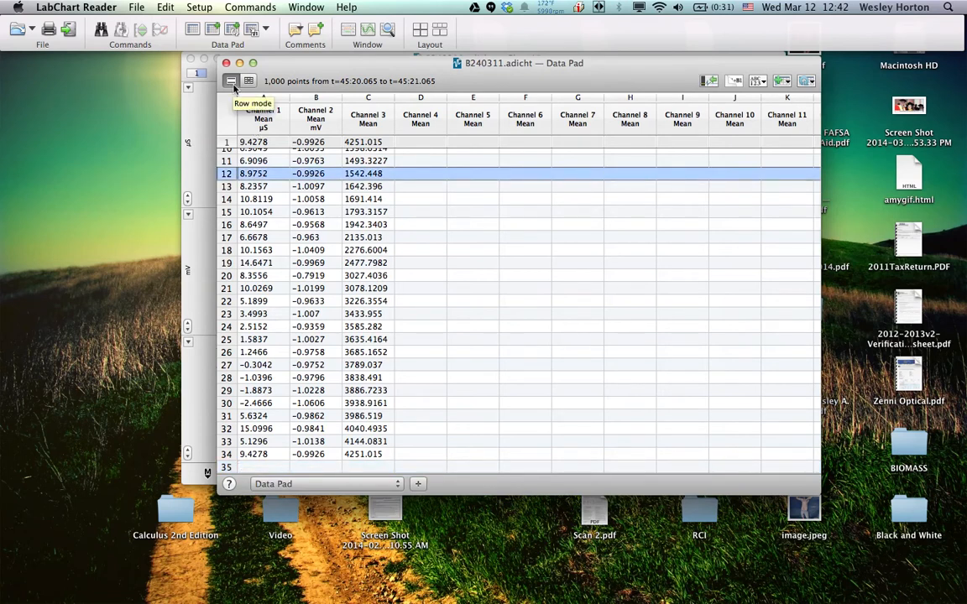
click(255, 186)
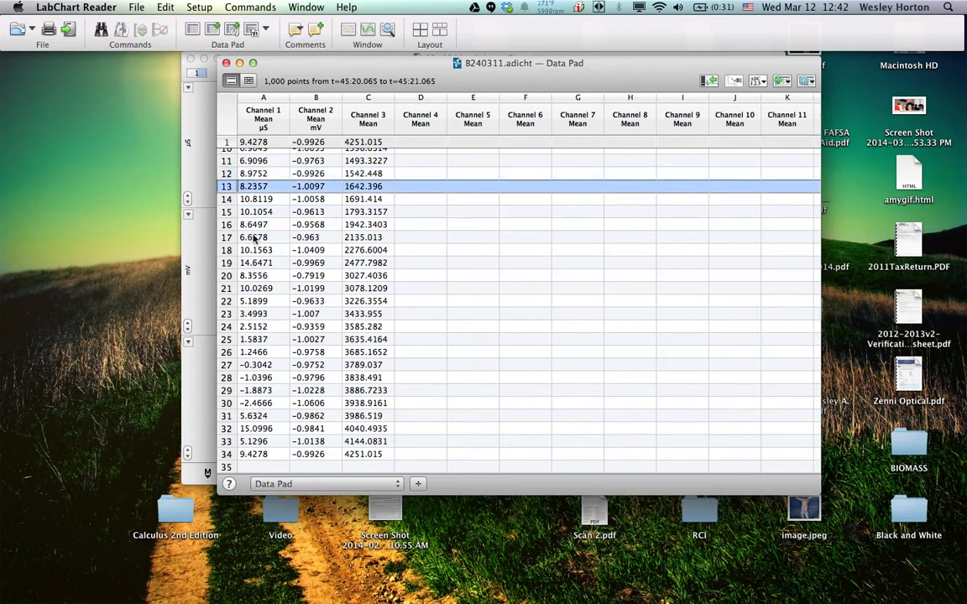
click(256, 212)
key(Down)
key(Down)
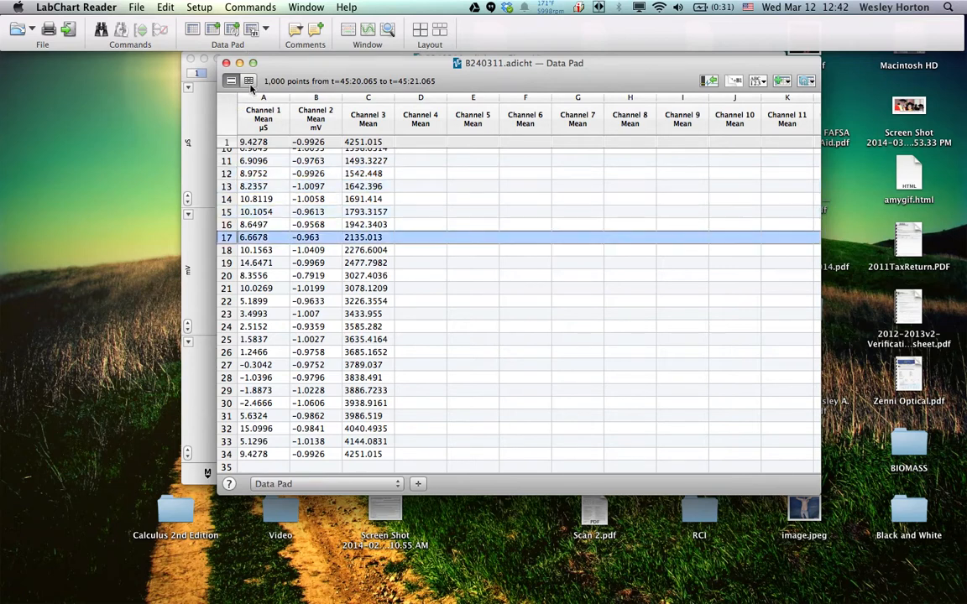
click(249, 82)
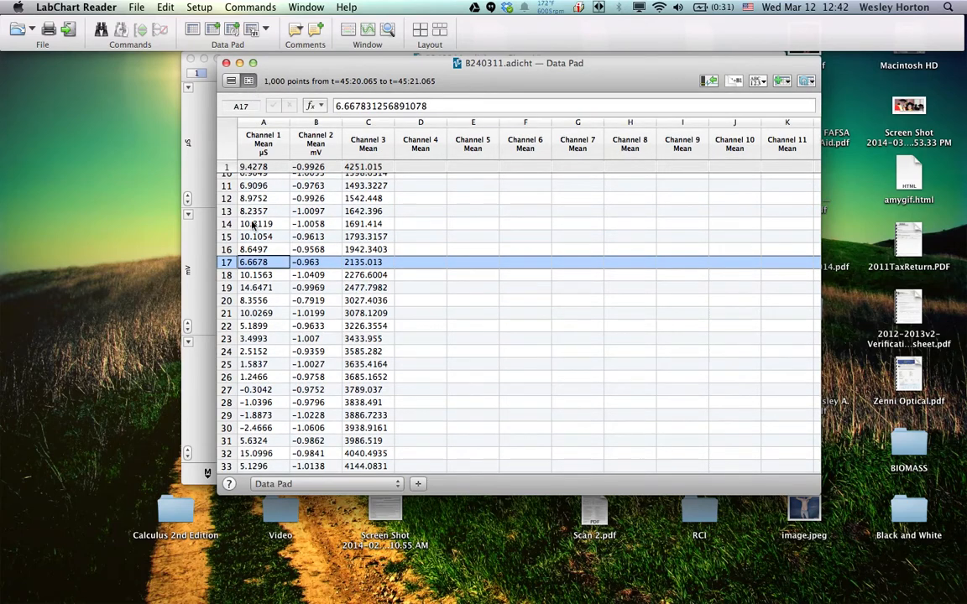
scroll(252, 224, up, 5)
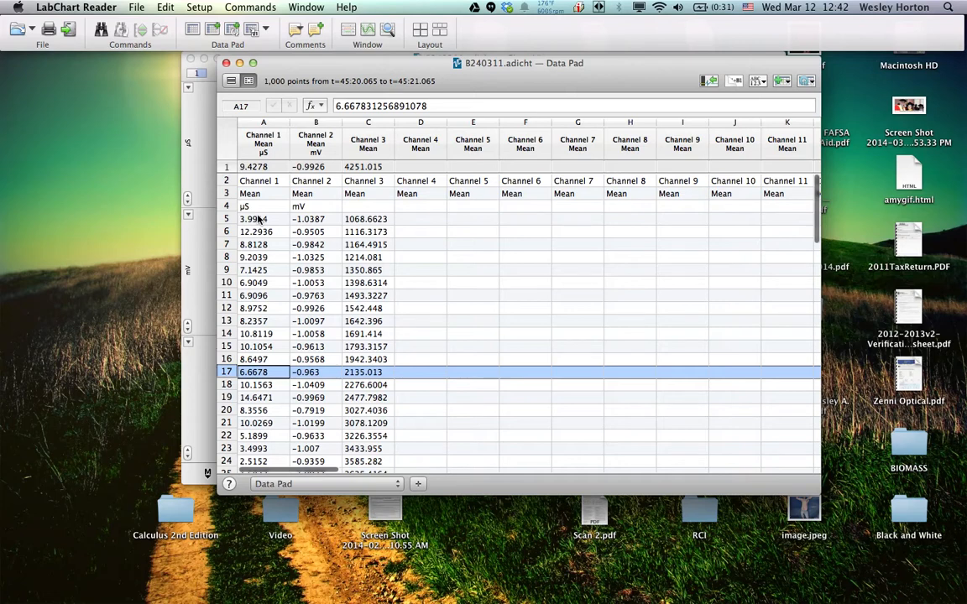
Go to the first Channel 1 mean in the Data Pad and lengthen the window downward to fit more rows
click(259, 219)
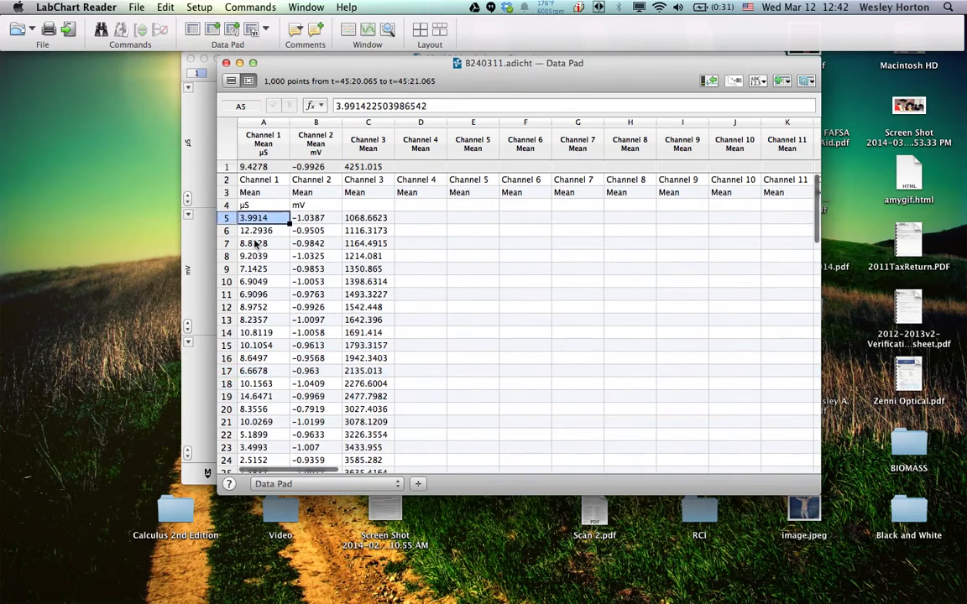
scroll(256, 239, down, 2)
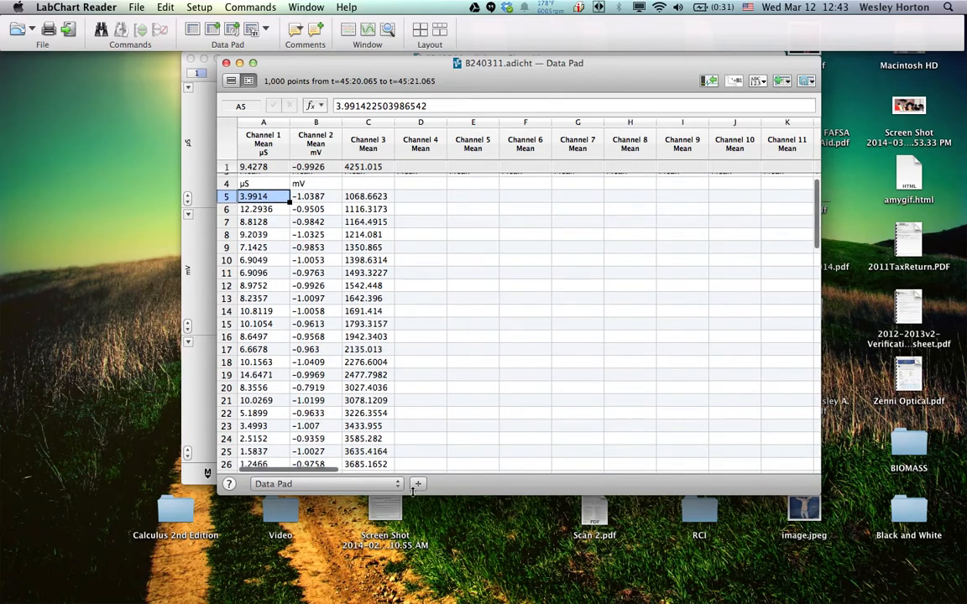
drag(414, 494, 420, 590)
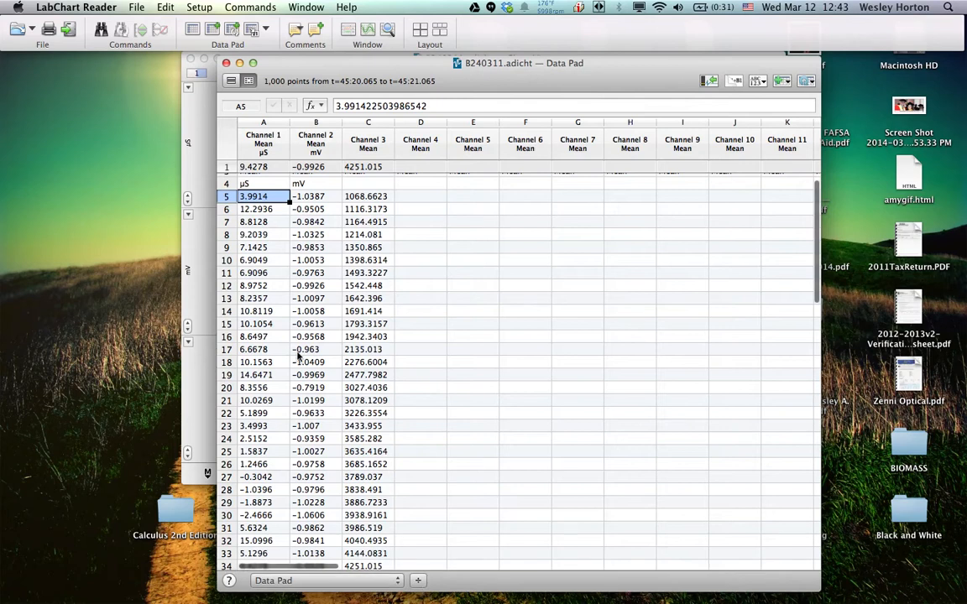
shift+click(286, 204)
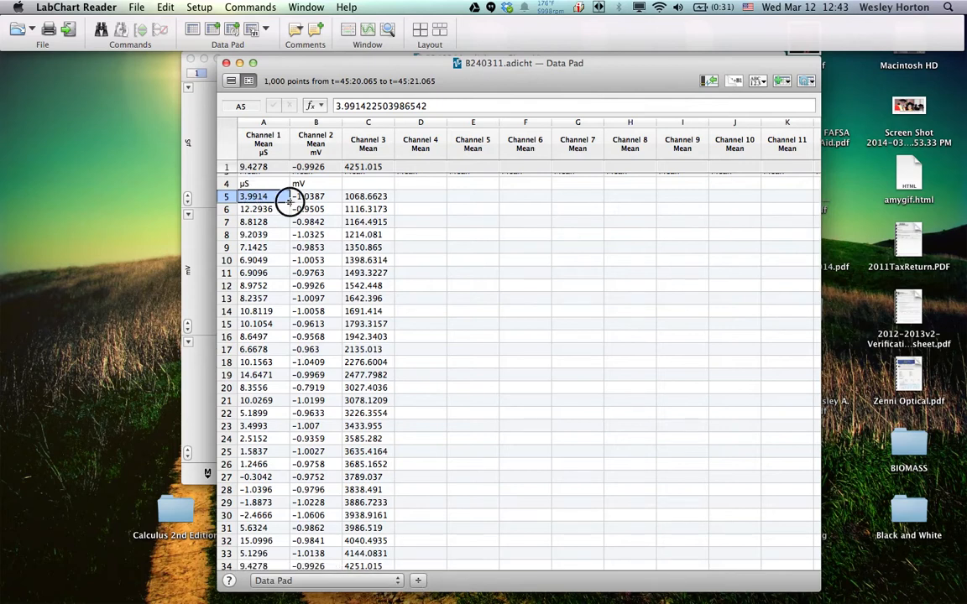
drag(285, 209, 256, 375)
key(super+d)
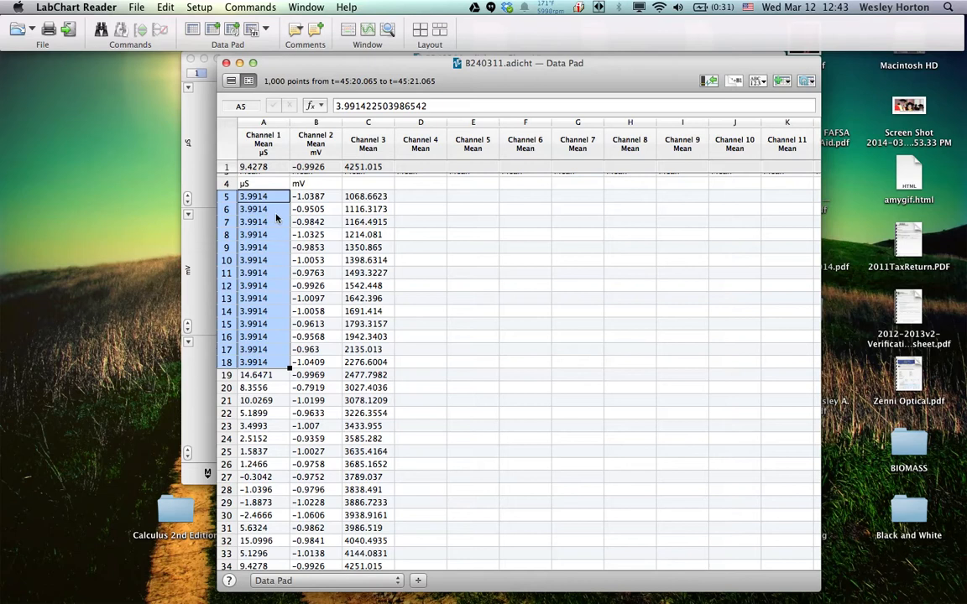
click(168, 8)
click(173, 19)
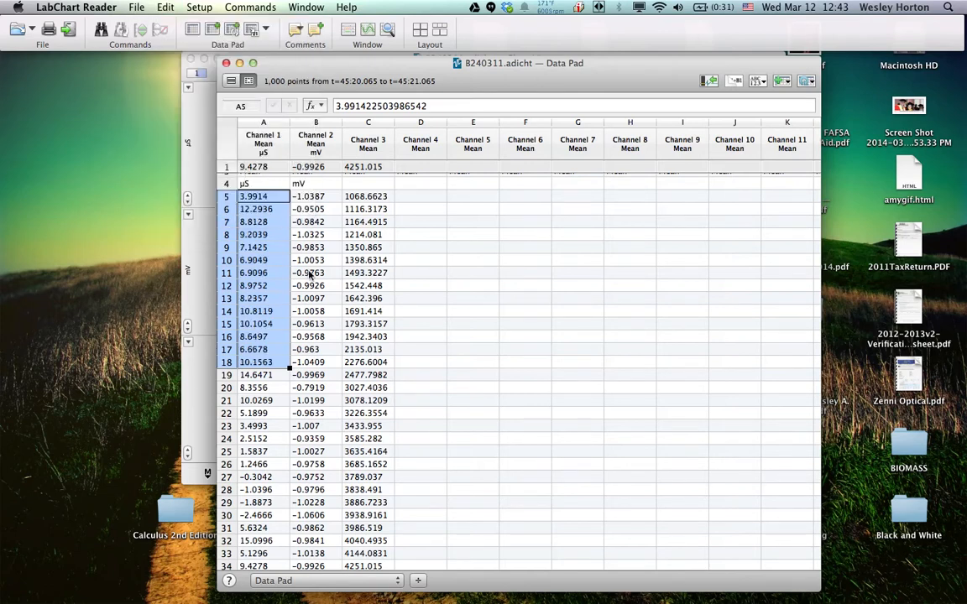
Copy the first 15 Channel 1 means in the Data Pad, cells A5 to A19
click(275, 199)
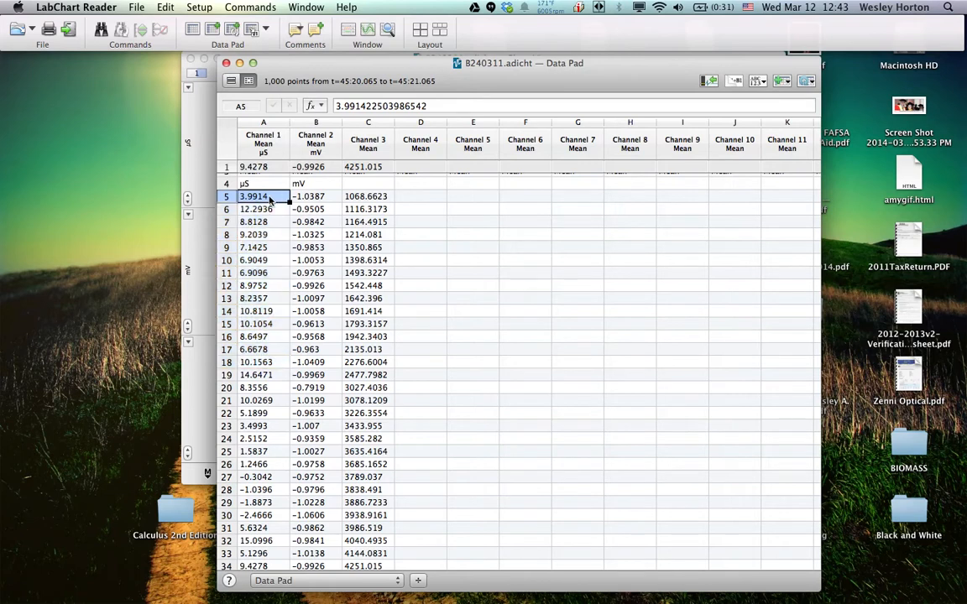
drag(270, 196, 266, 377)
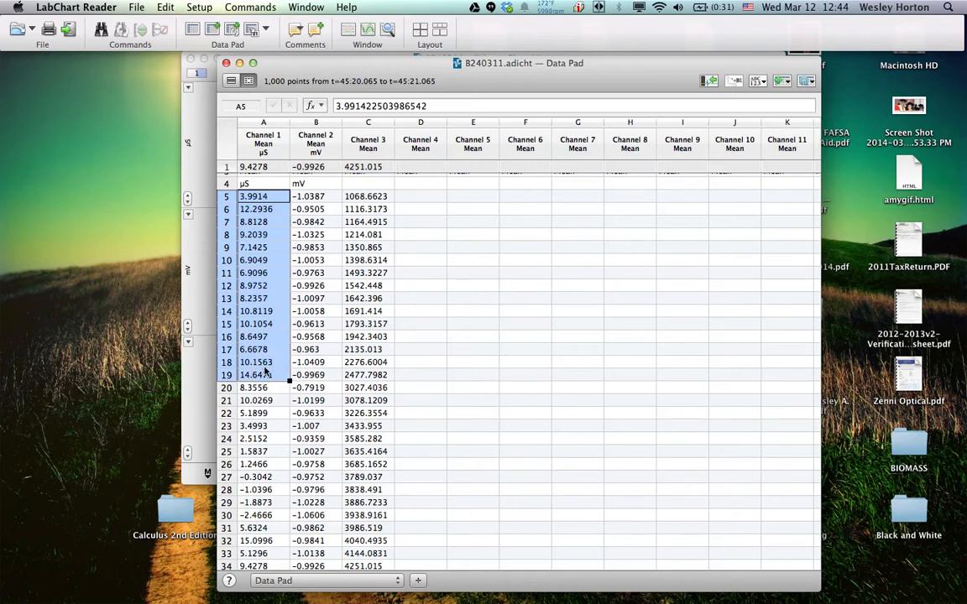
scroll(266, 371, down, 2)
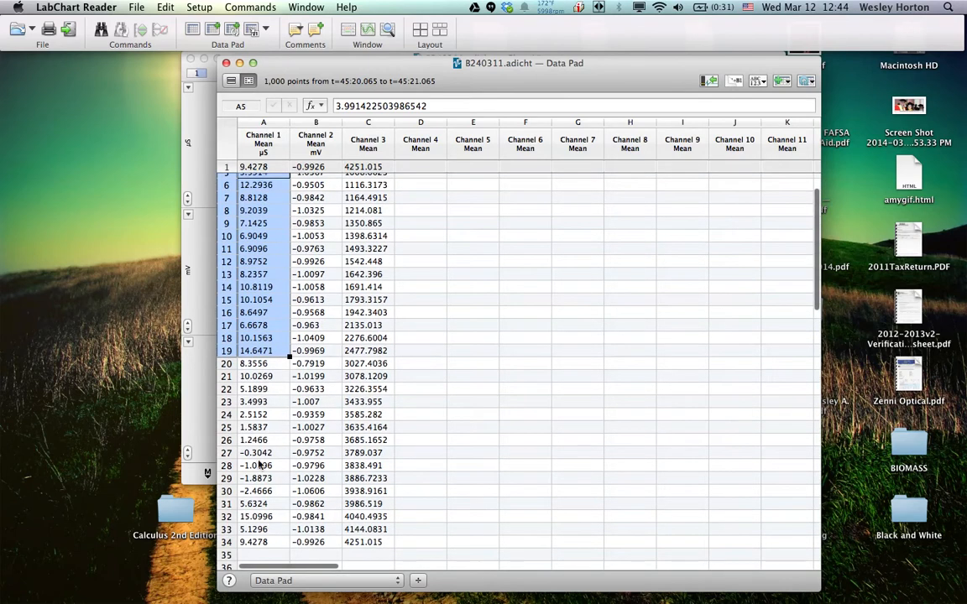
right_click(263, 312)
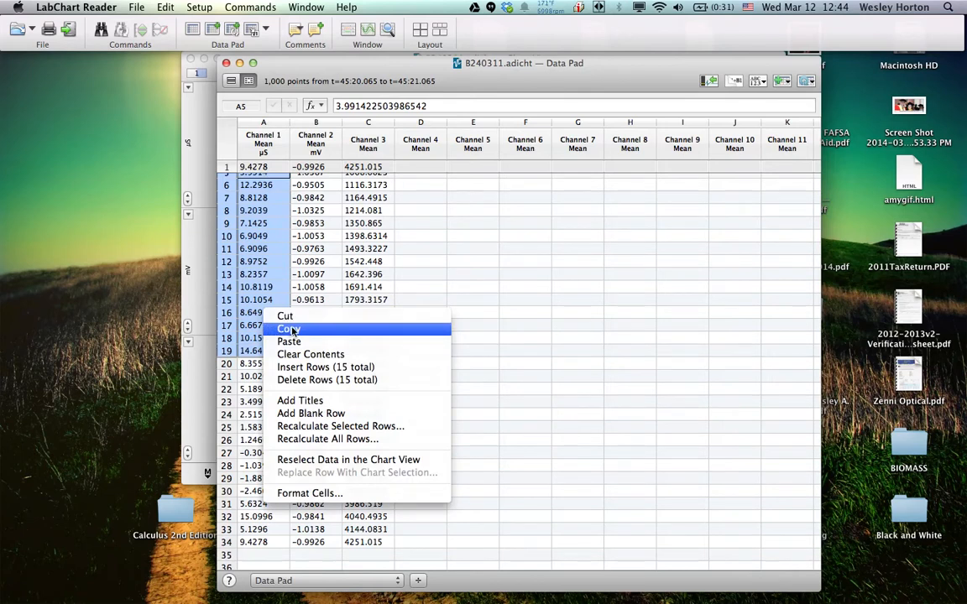
click(291, 329)
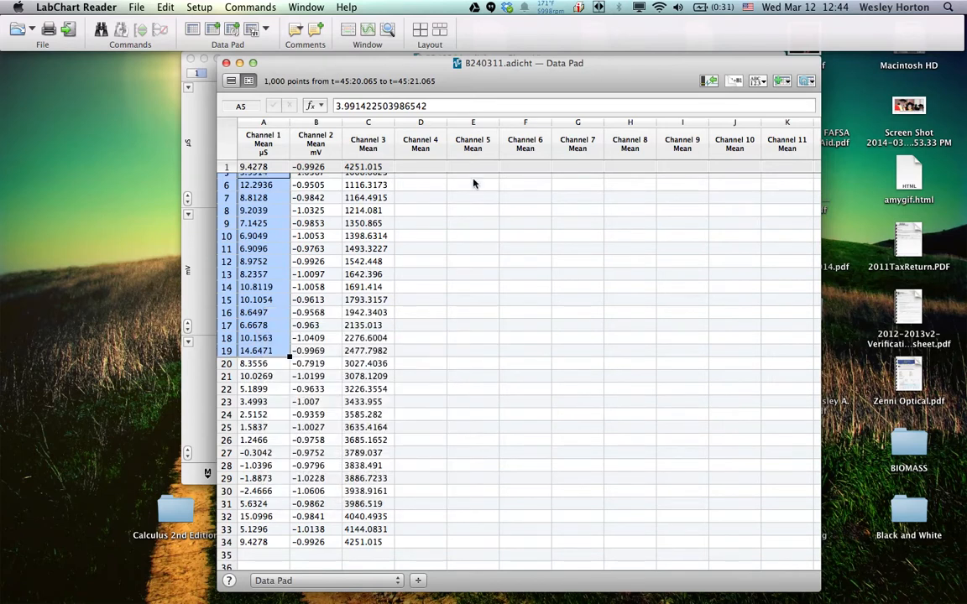
Open GSR Workbook 1.xlsx from the Dropbox folder Heart to Brain Buddies > Data Analysis > GSR Data > GSR Worksheets
mouse_move(964, 403)
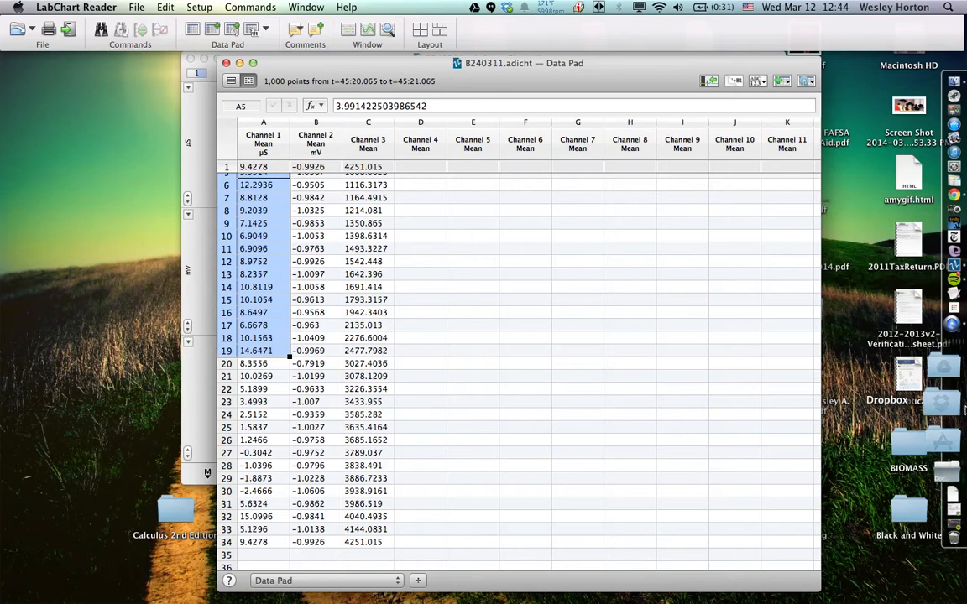
click(962, 407)
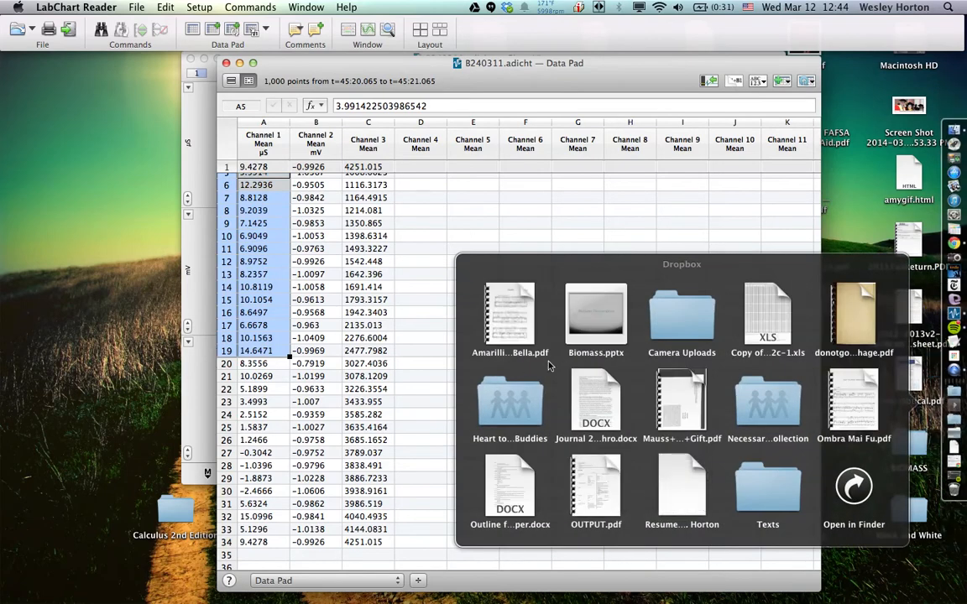
click(514, 401)
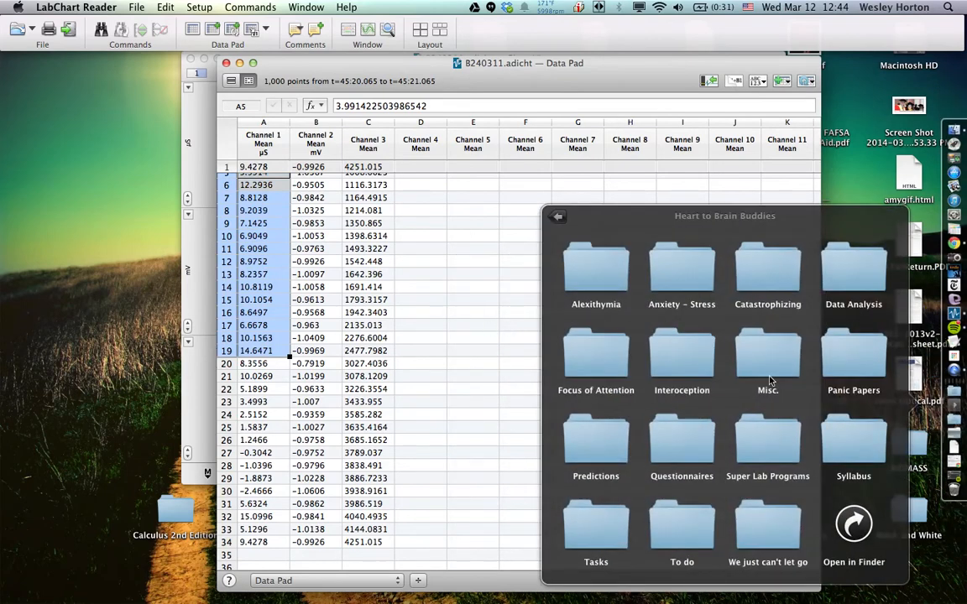
click(835, 277)
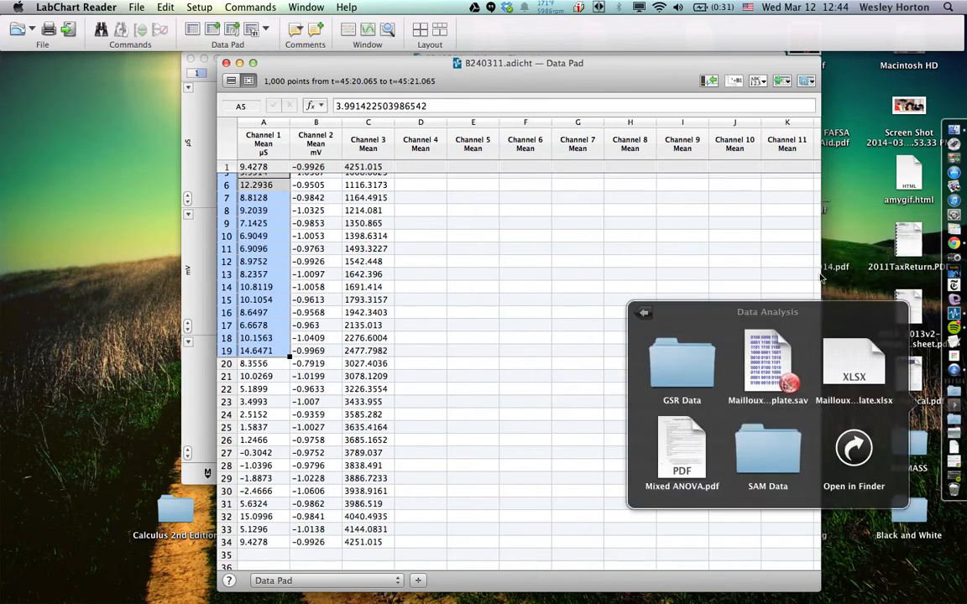
click(679, 394)
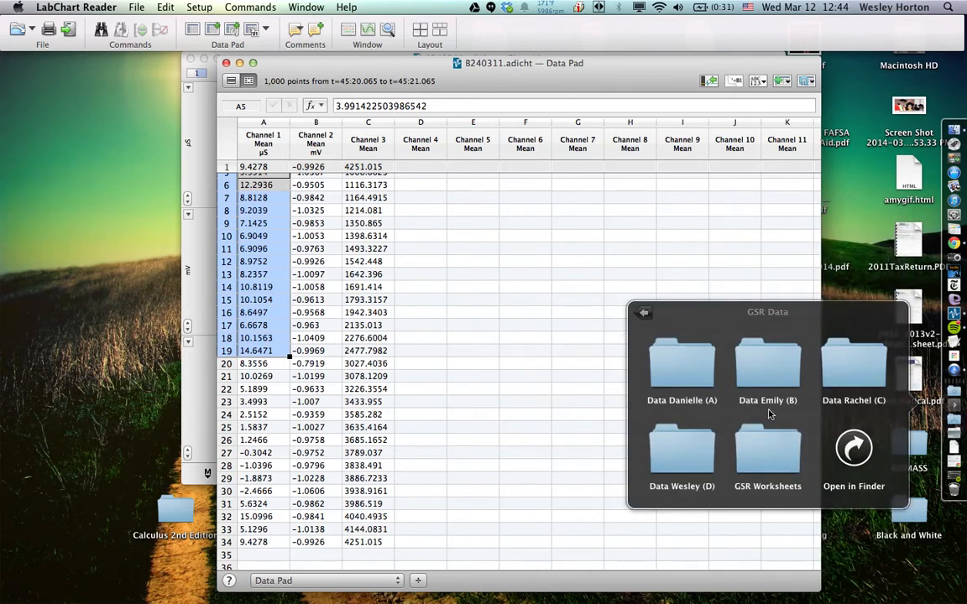
click(762, 453)
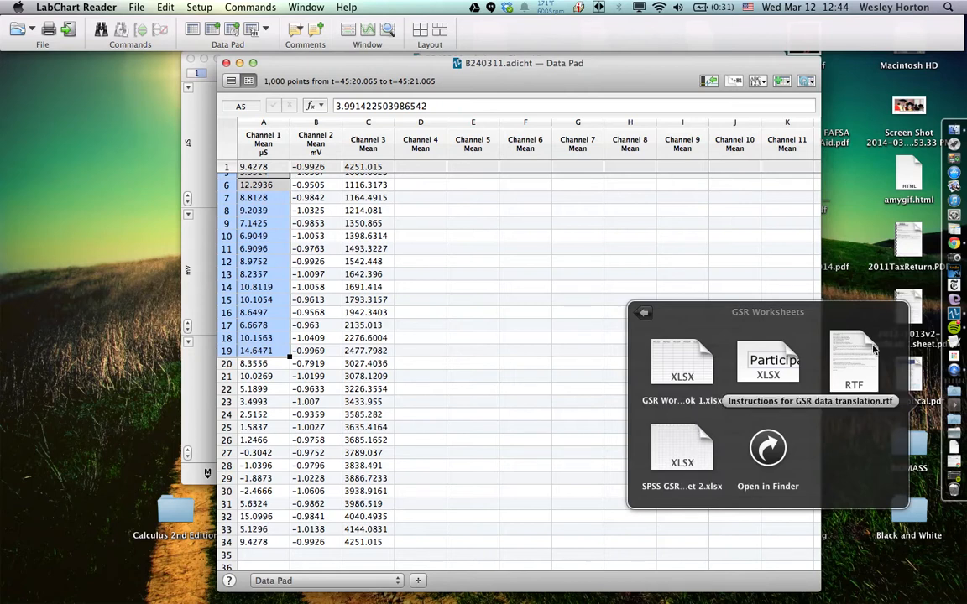
click(682, 367)
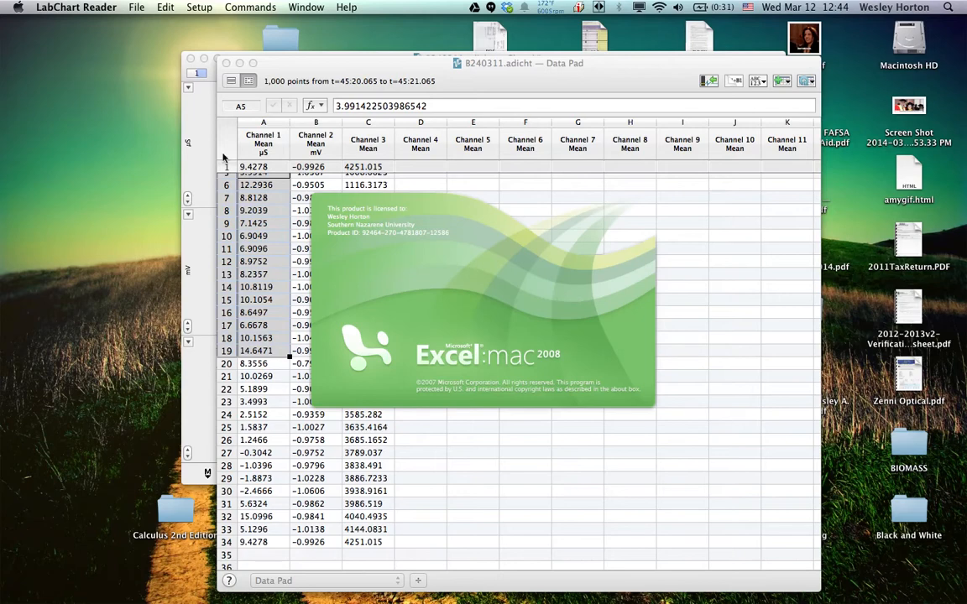
Bring the Chart View forward and look back at the earlier part of the recording with the first Unpleasant comments
click(185, 137)
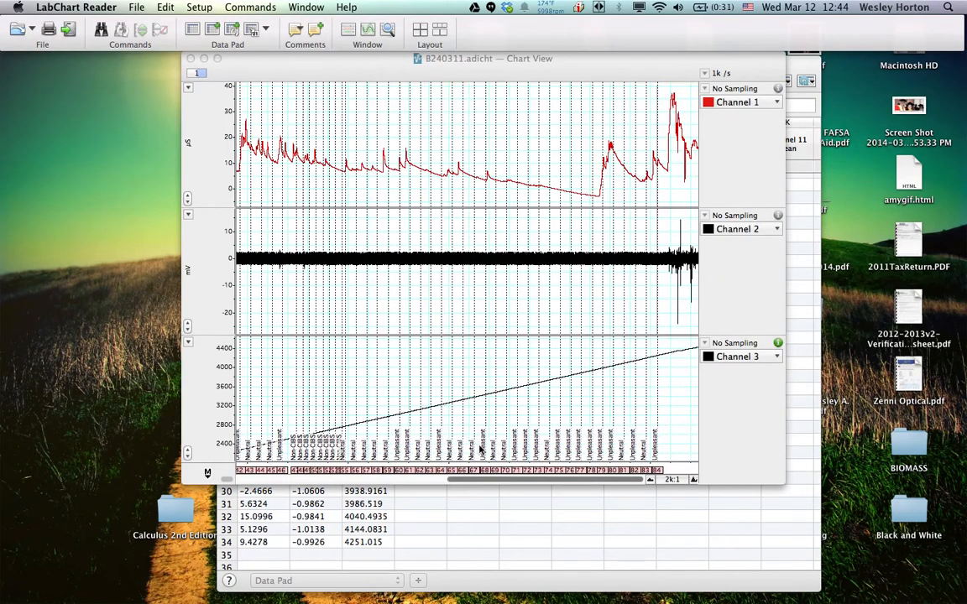
click(480, 482)
drag(479, 482, 308, 482)
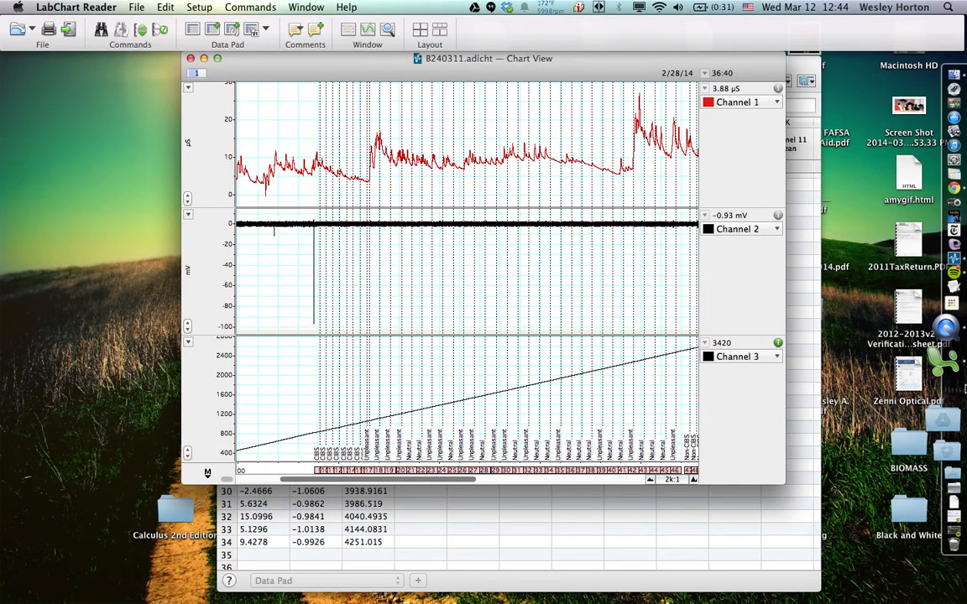
Switch to Excel, decline reopening GSR Workbook 1.xlsx, and minimise the GSR Workbook CIBS.xlsx window
click(947, 372)
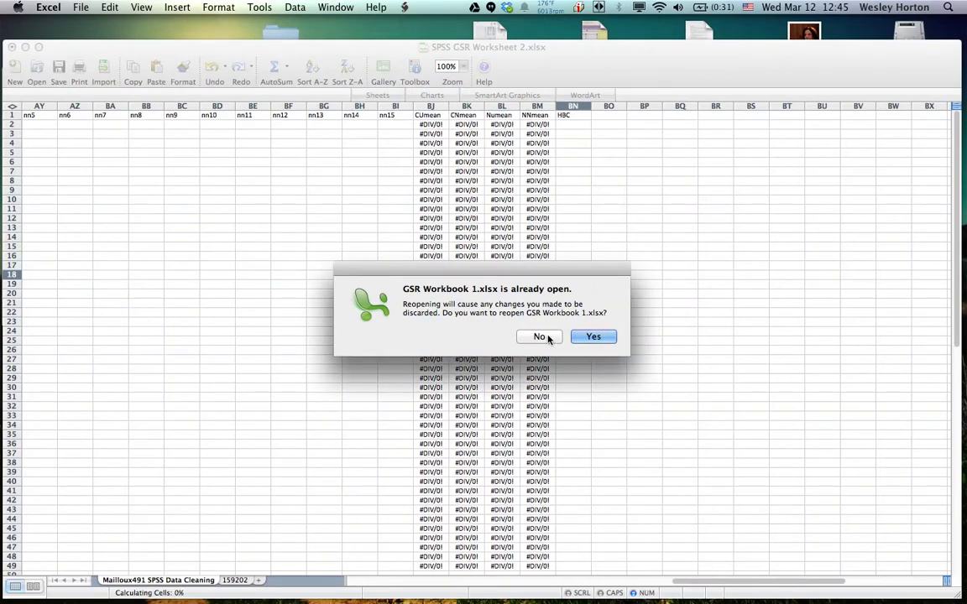
click(542, 337)
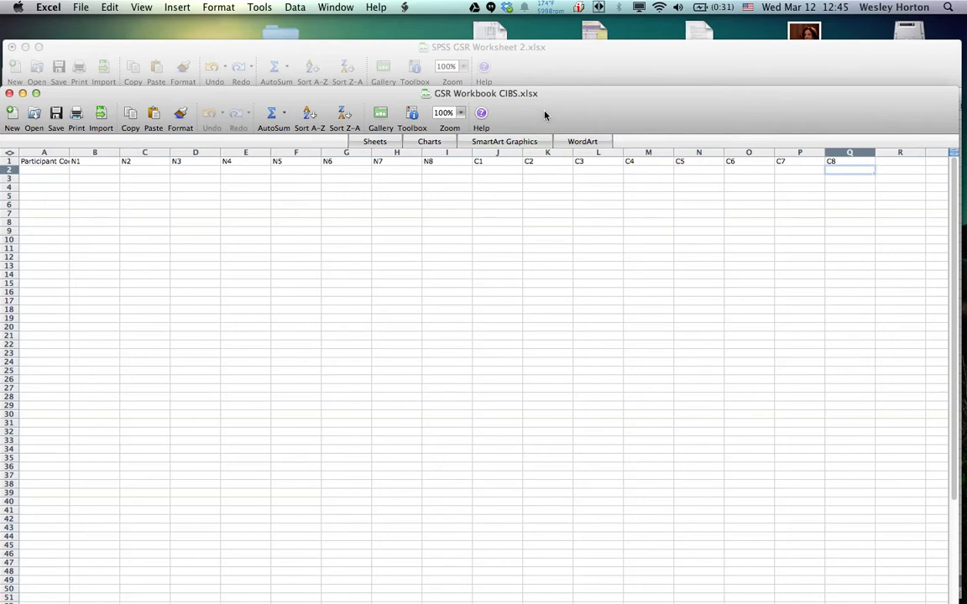
scroll(503, 205, right, 10)
scroll(472, 220, left, 10)
drag(304, 101, 393, 122)
drag(261, 115, 274, 115)
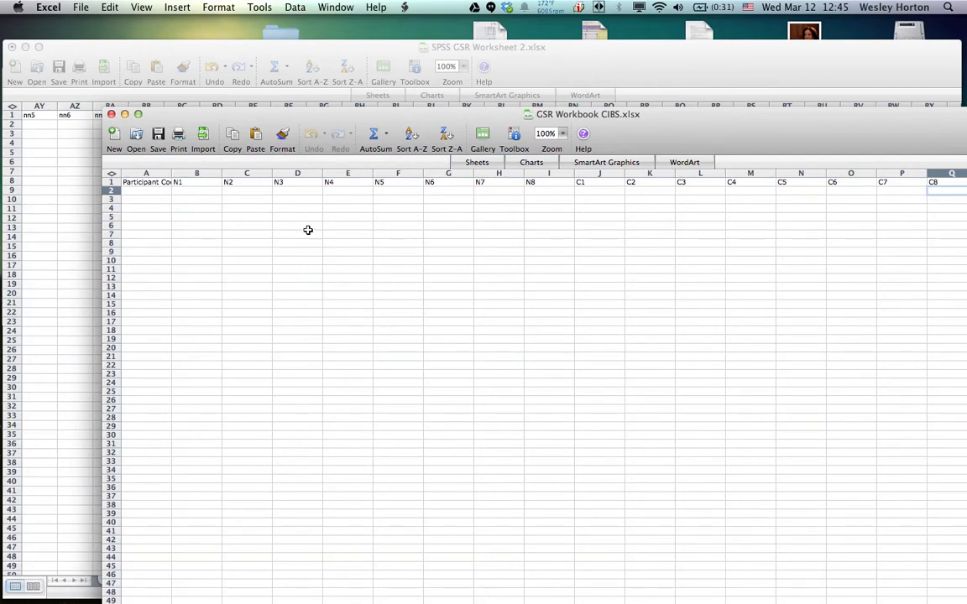
scroll(308, 230, right, 6)
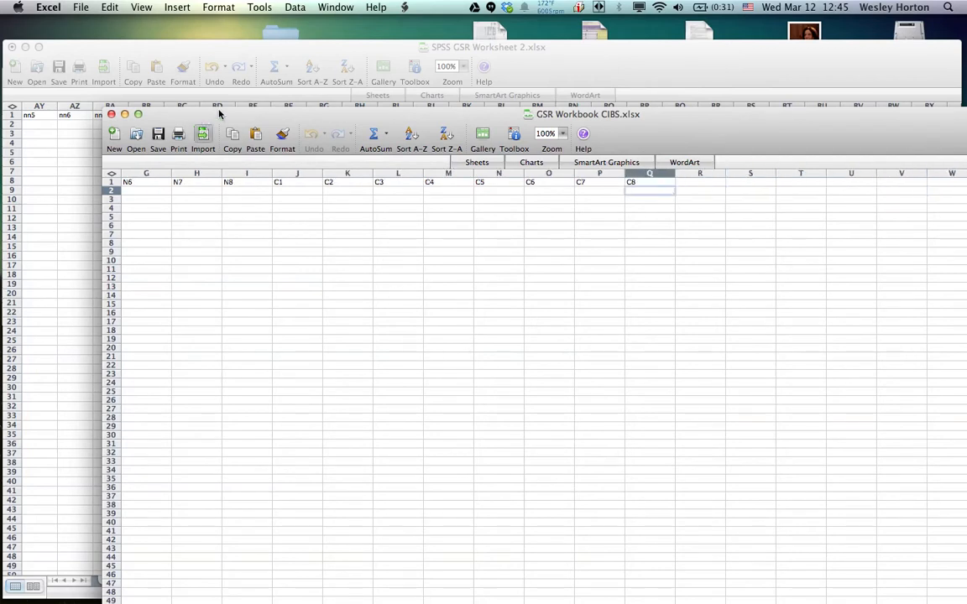
drag(220, 114, 304, 116)
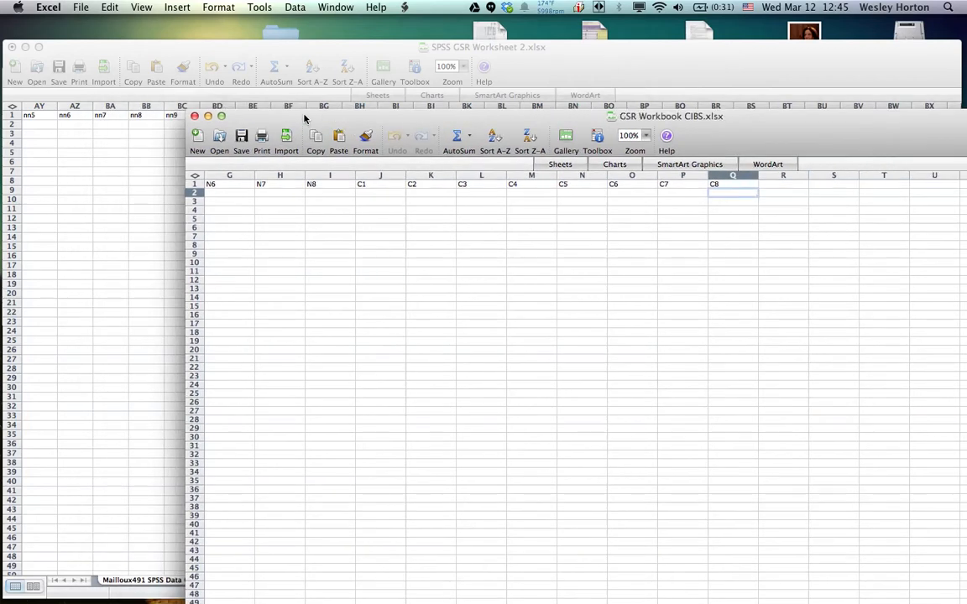
click(208, 115)
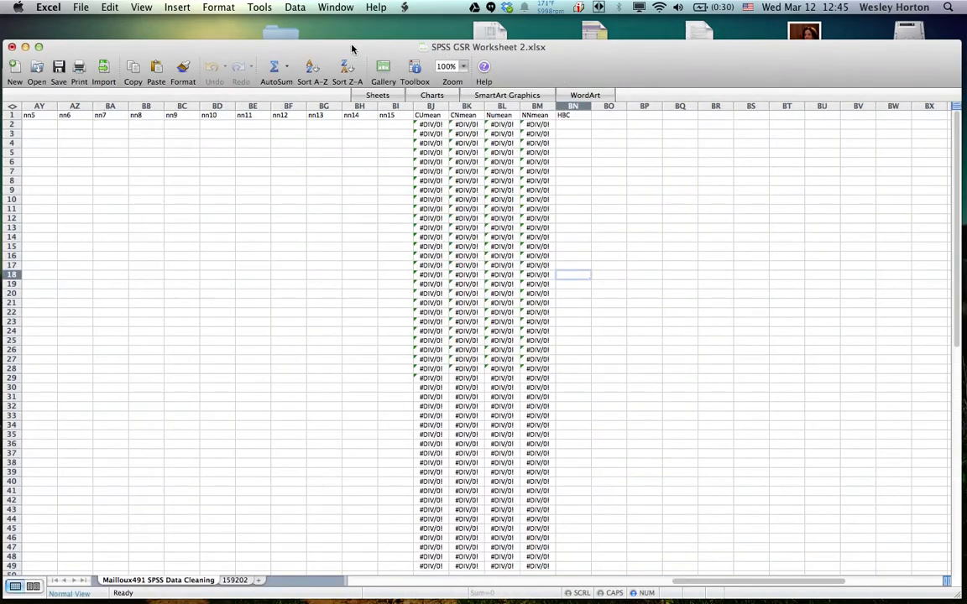
Move the SPSS GSR Worksheet 2.xlsx window aside, then bring GSR Workbook 1.xlsx to the front and enlarge its window
drag(334, 51, 398, 76)
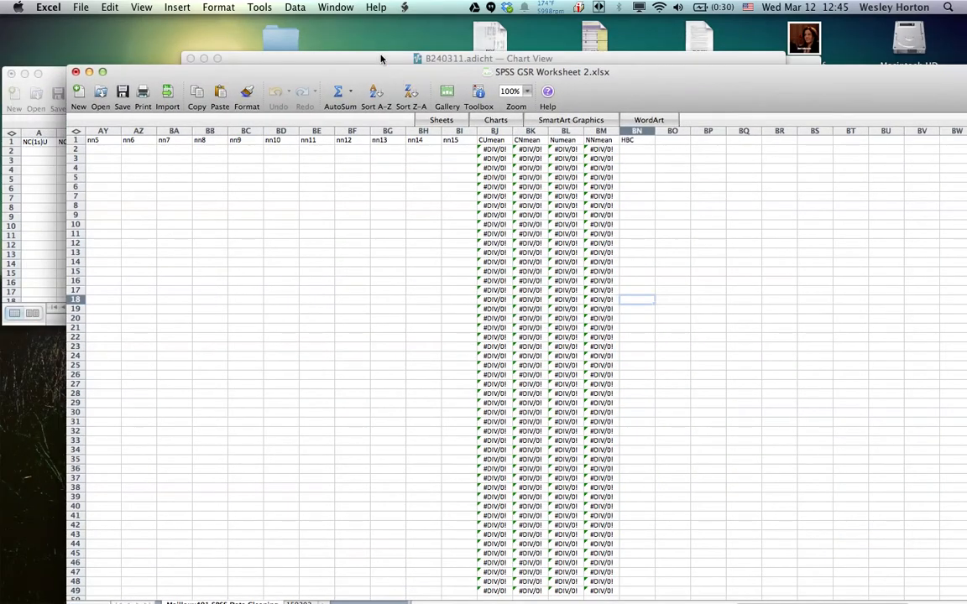
mouse_move(957, 345)
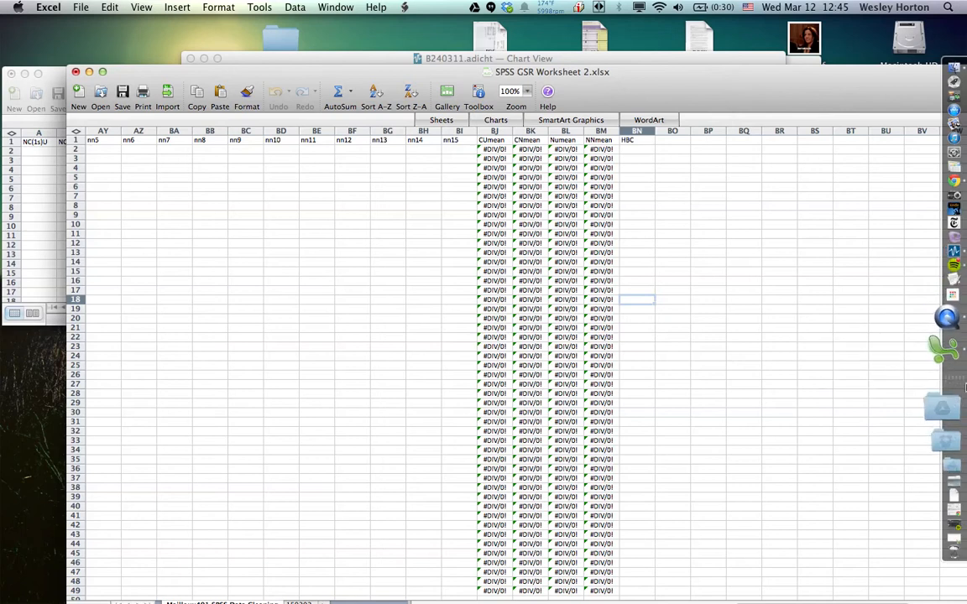
right_click(961, 377)
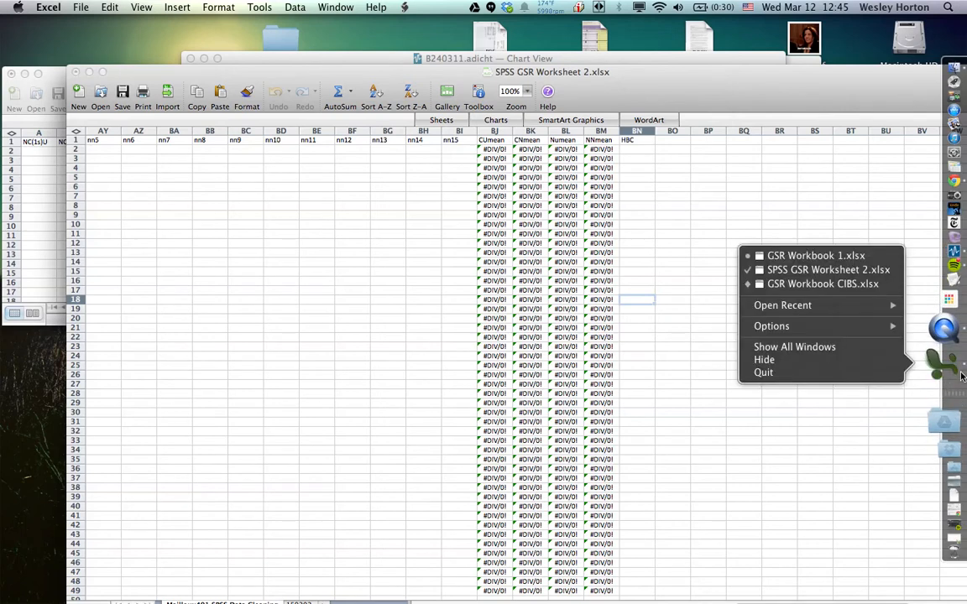
click(814, 255)
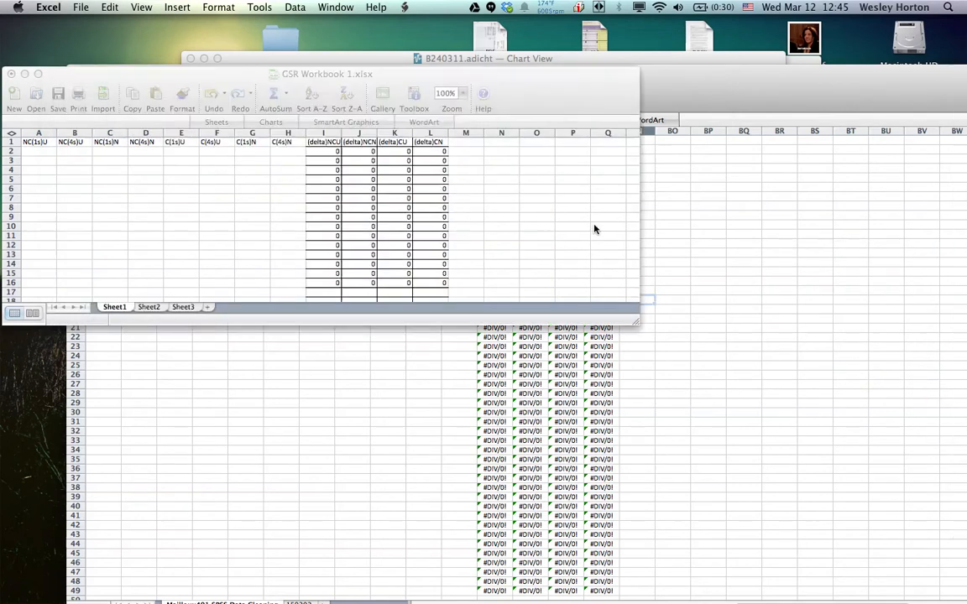
drag(638, 324, 676, 381)
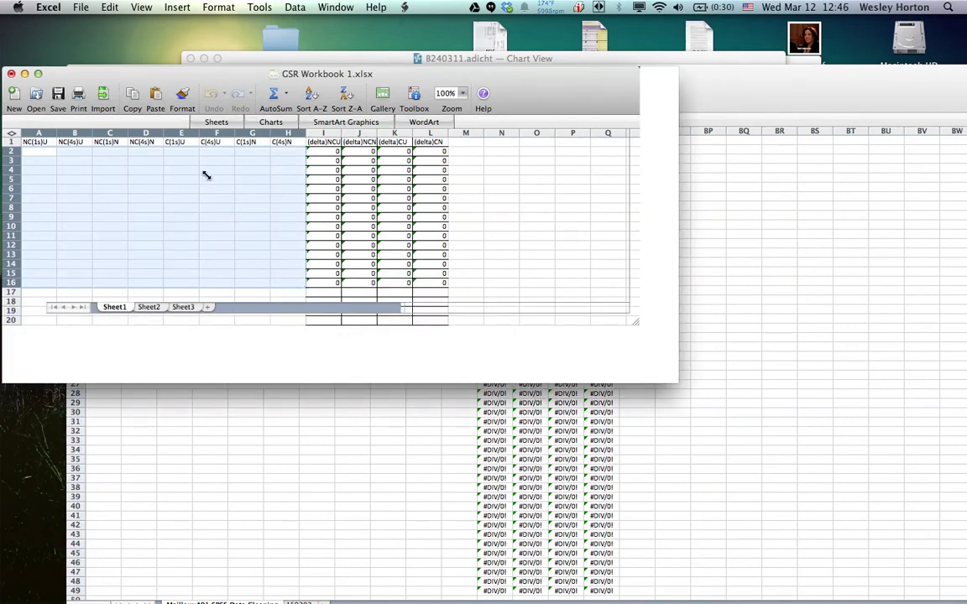
Paste the copied means into the C(1s)U column of Sheet1, starting at cell E2
click(111, 169)
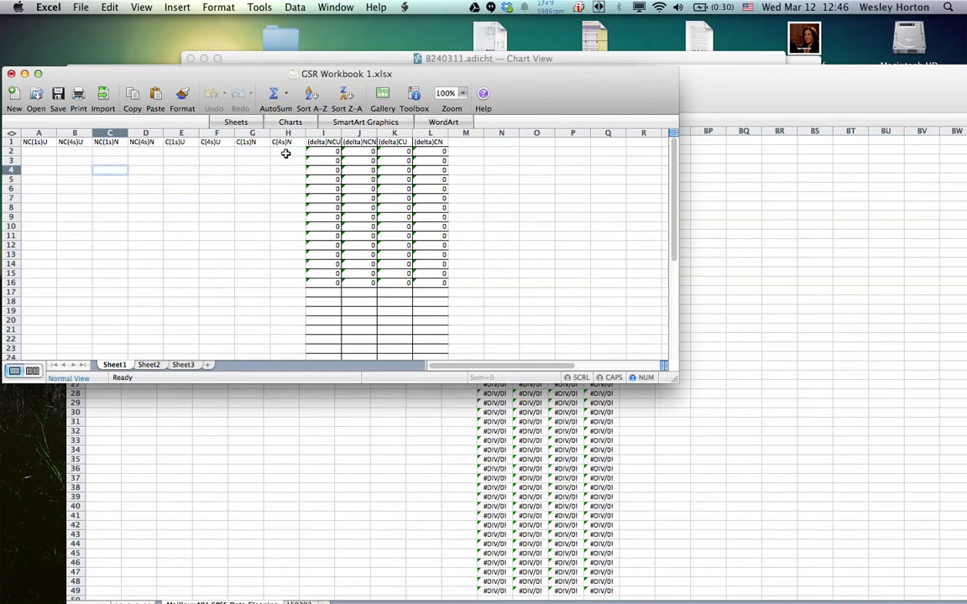
click(179, 152)
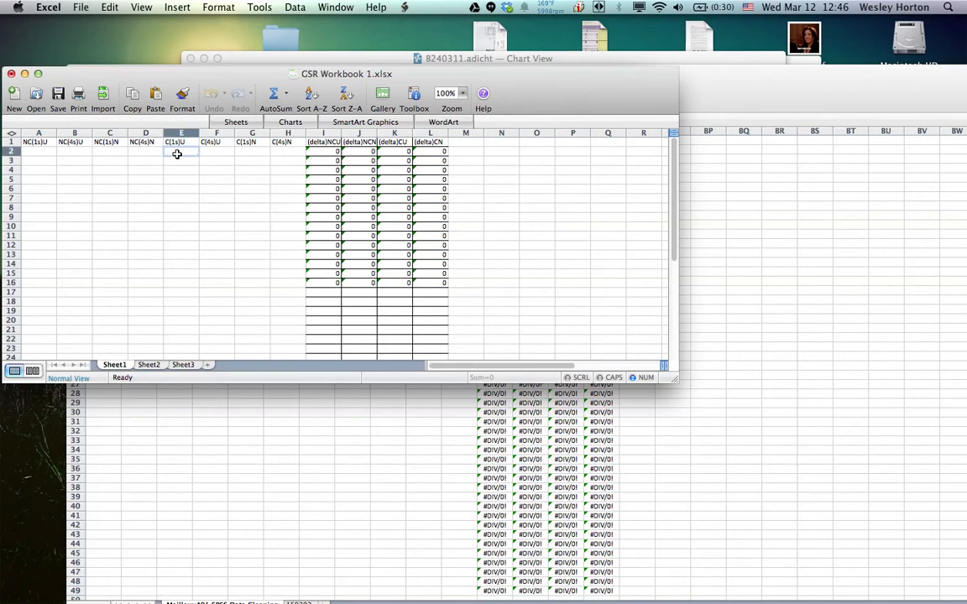
right_click(179, 154)
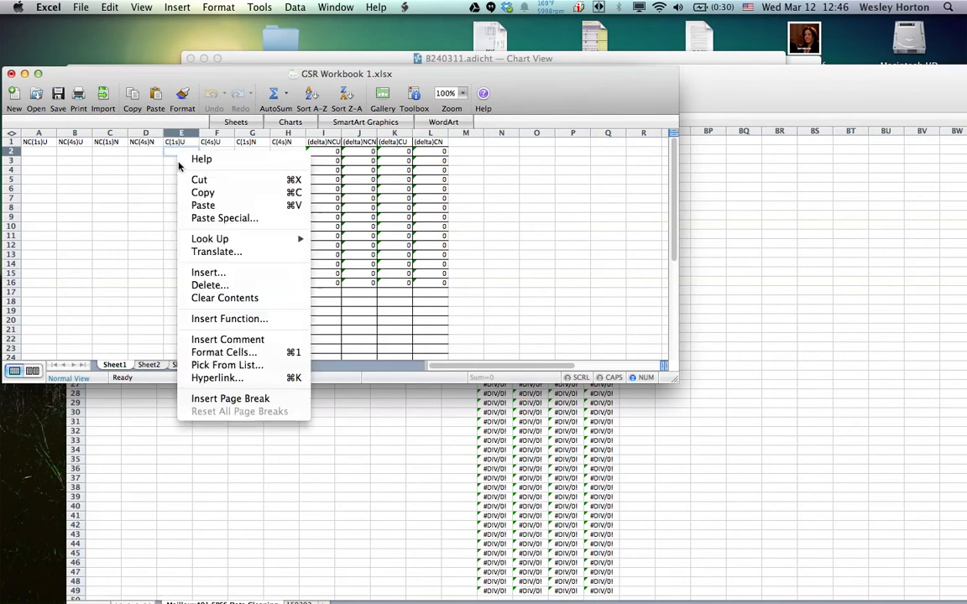
click(205, 205)
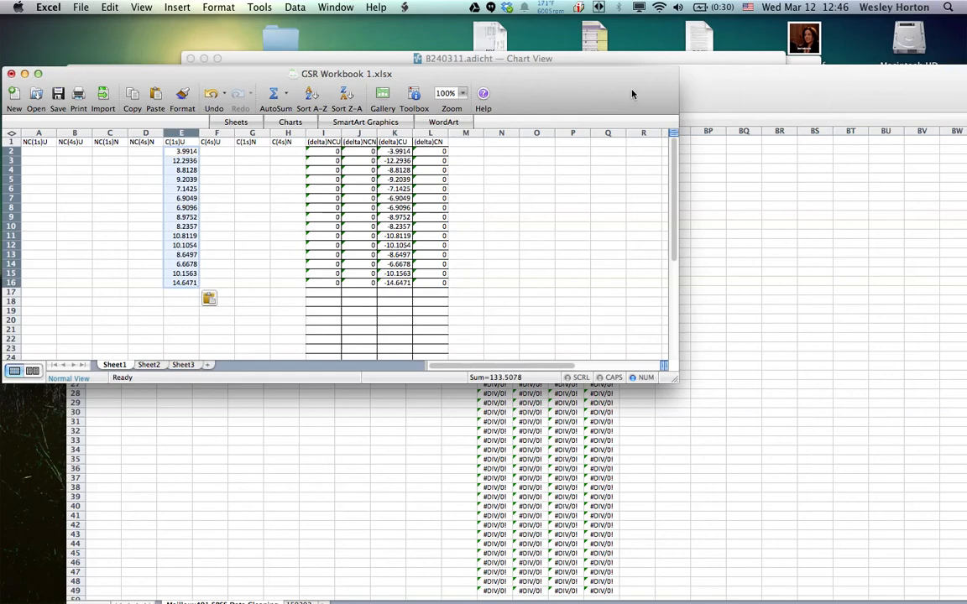
Switch to LabChart Reader and copy the Channel 1 means in rows 20 to 34 of the Data Pad
click(677, 60)
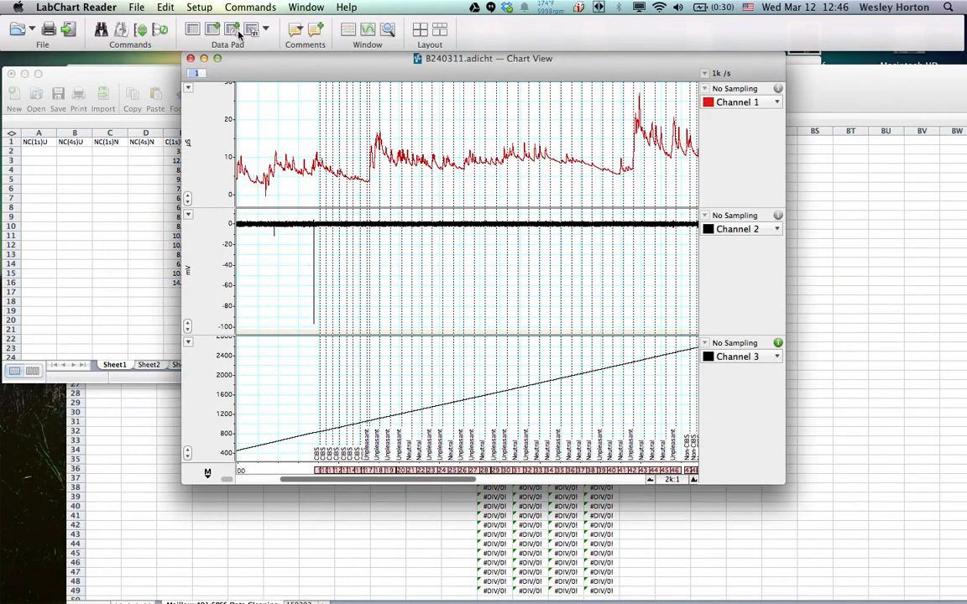
click(193, 30)
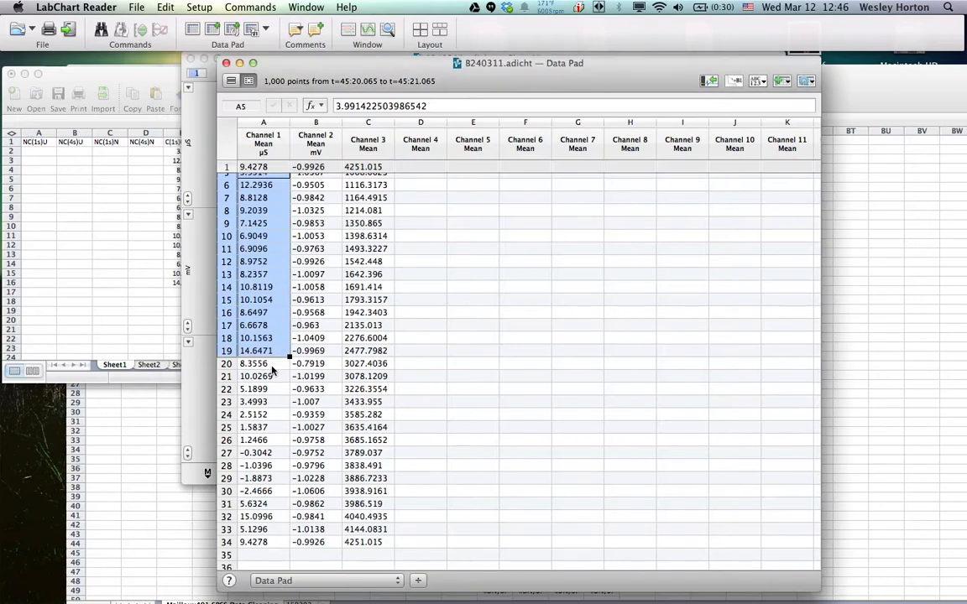
click(269, 366)
drag(258, 367, 263, 541)
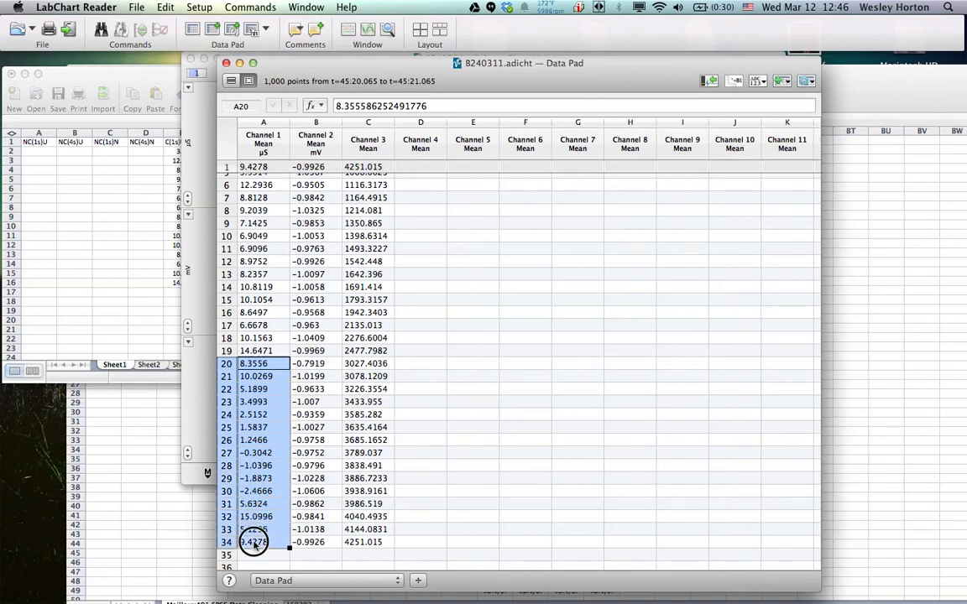
right_click(260, 454)
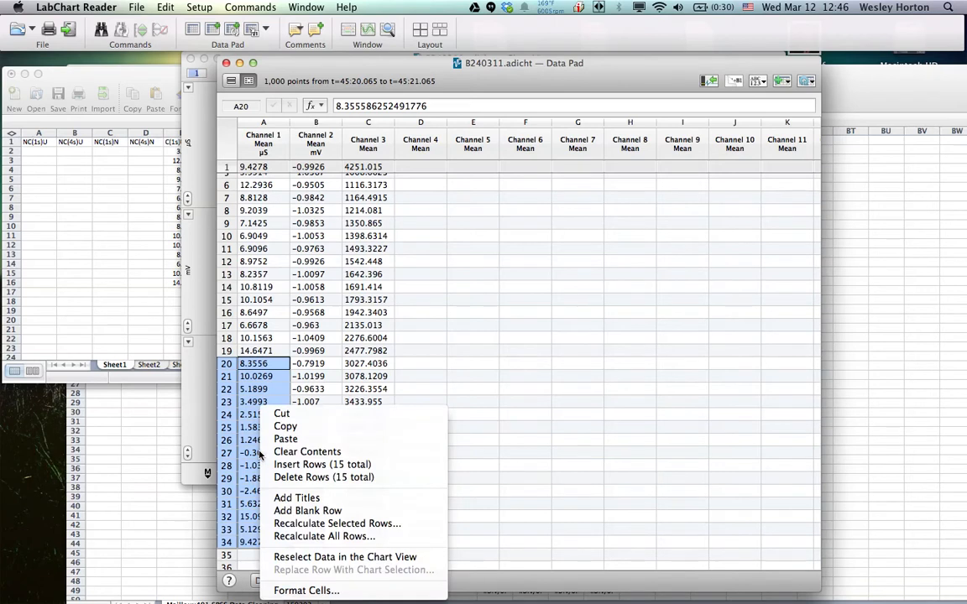
click(318, 429)
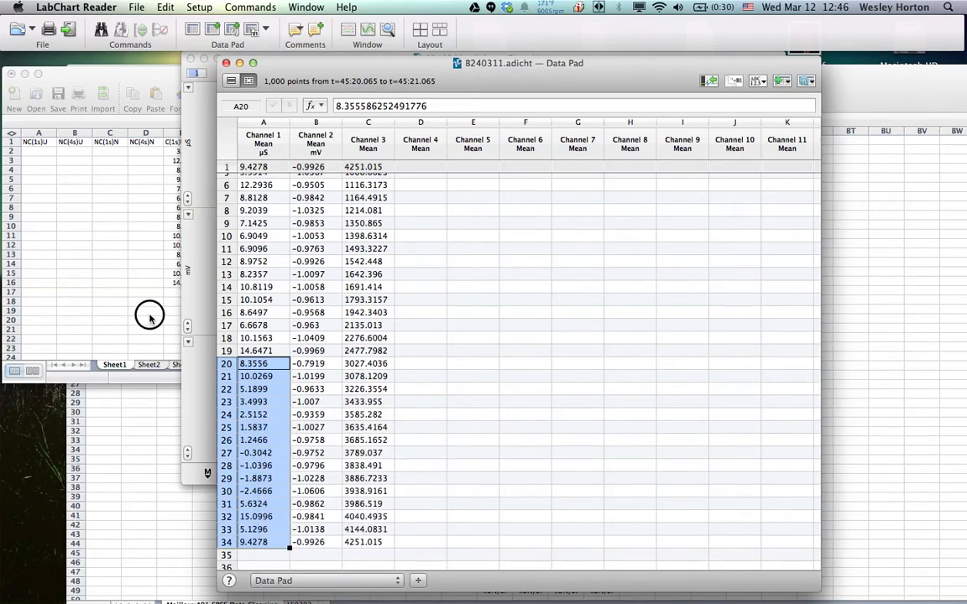
Switch to GSR Workbook 1.xlsx in Excel and paste the copied means into the NC(1s)U column, starting at cell A2
click(151, 320)
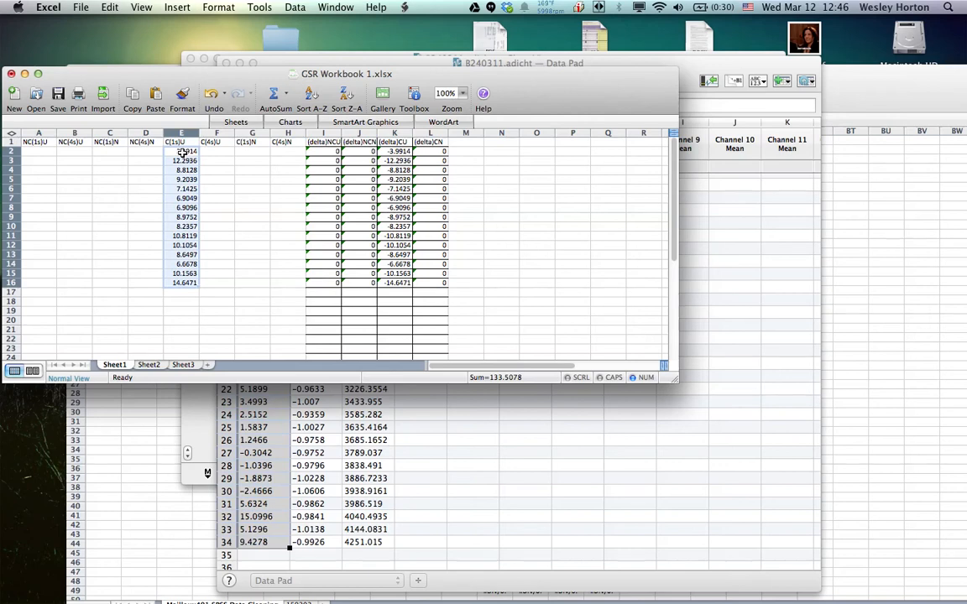
click(40, 150)
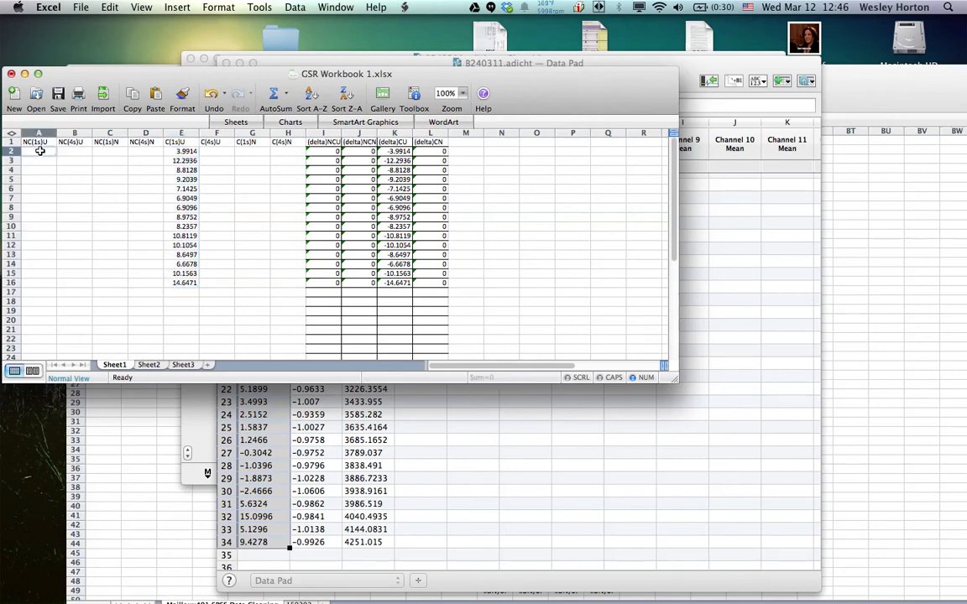
right_click(40, 152)
click(58, 205)
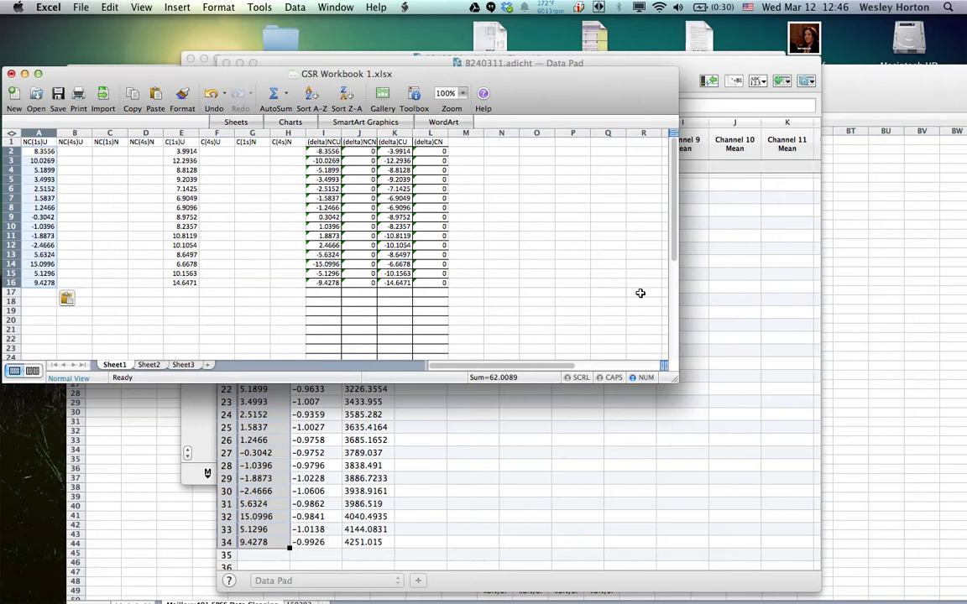
Return to the LabChart Data Pad and delete rows 2 to 34
click(734, 287)
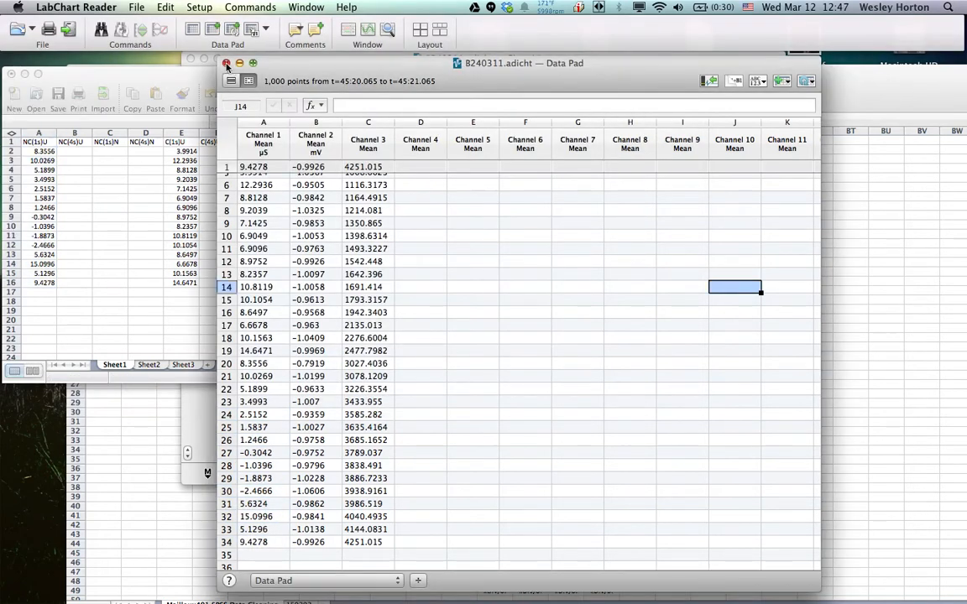
click(227, 542)
drag(230, 544, 225, 149)
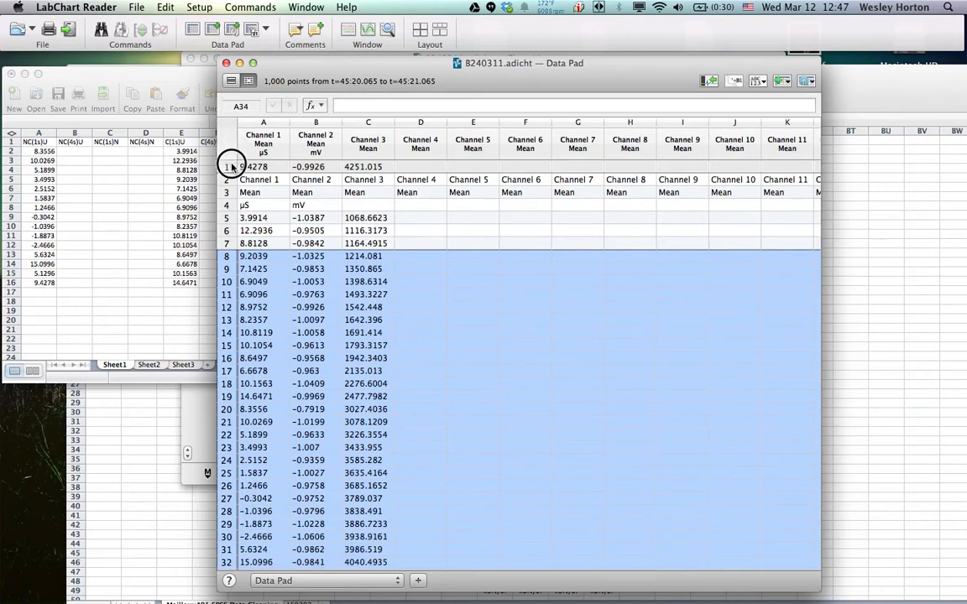
shift+click(232, 179)
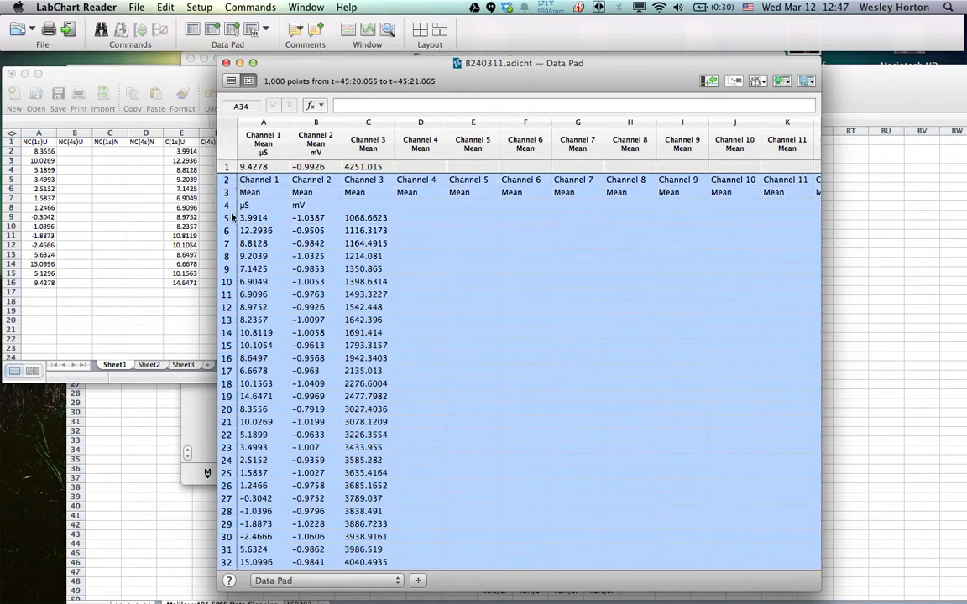
right_click(289, 227)
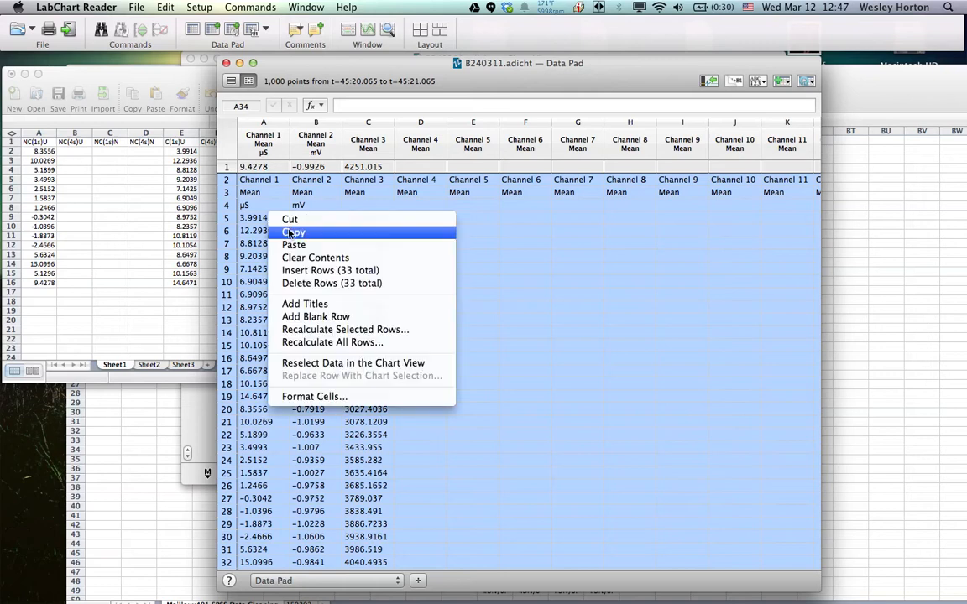
click(306, 285)
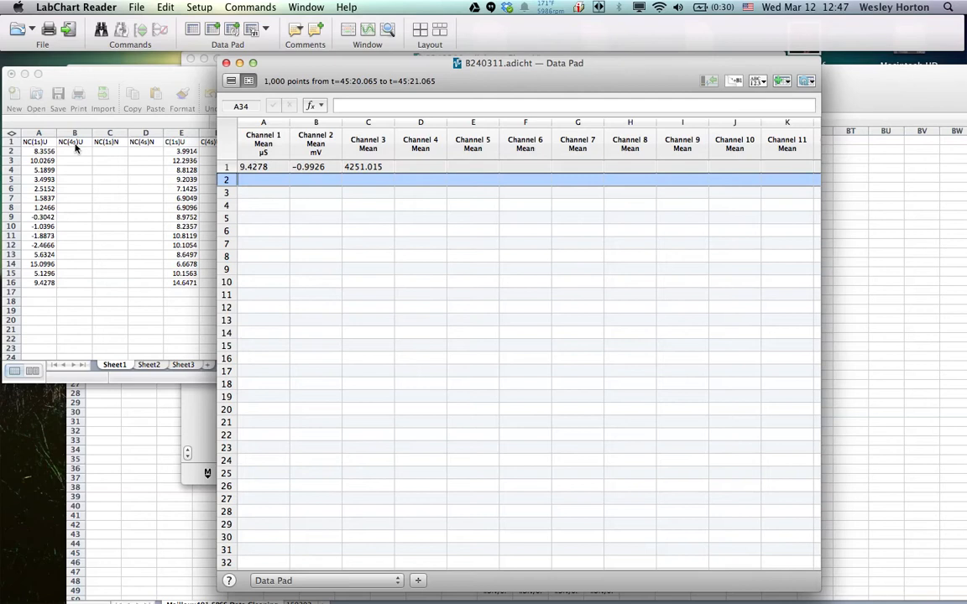
Change Data Pad column A to calculate the Maximum Value statistic from Channel 1
click(262, 146)
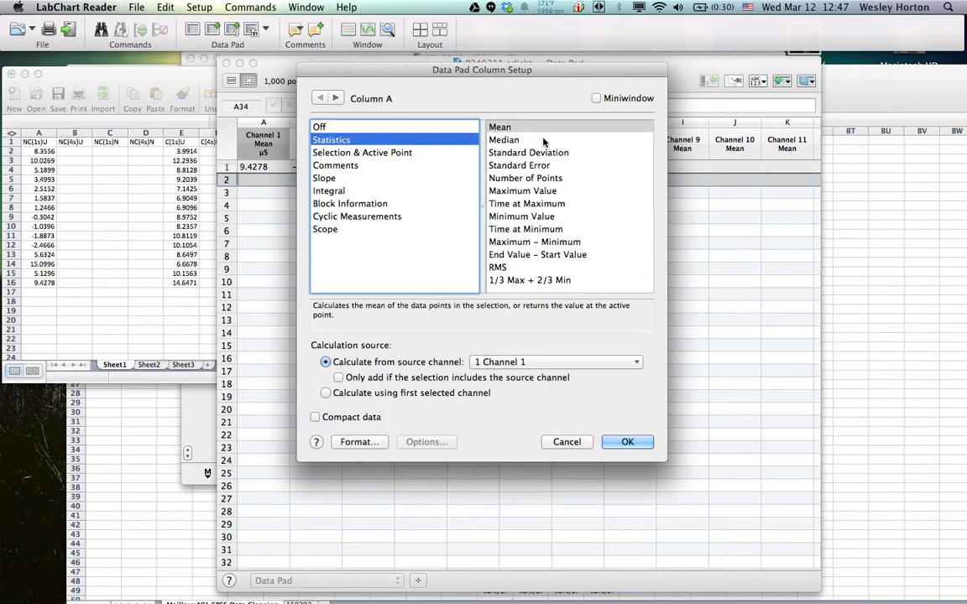
click(539, 191)
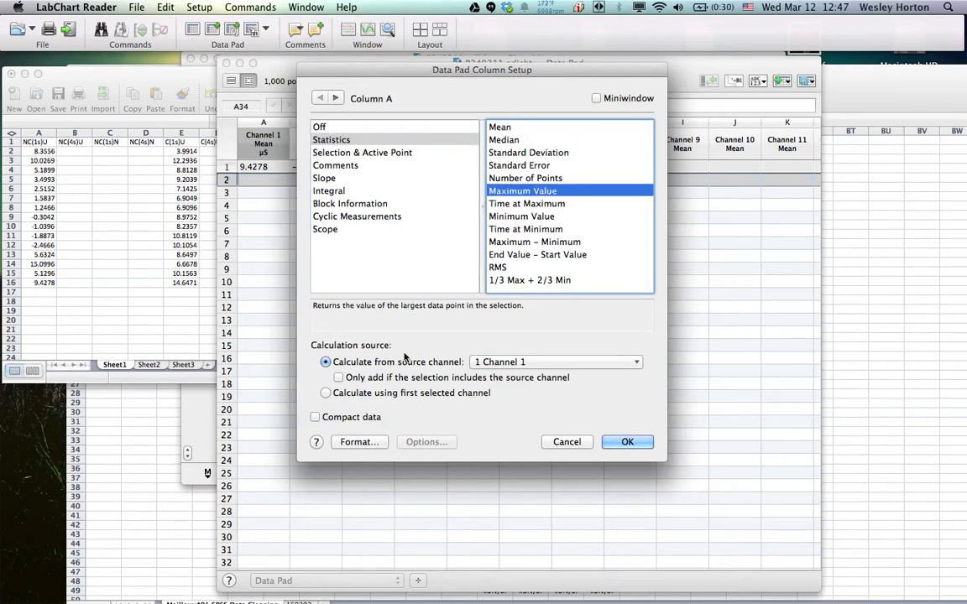
click(627, 442)
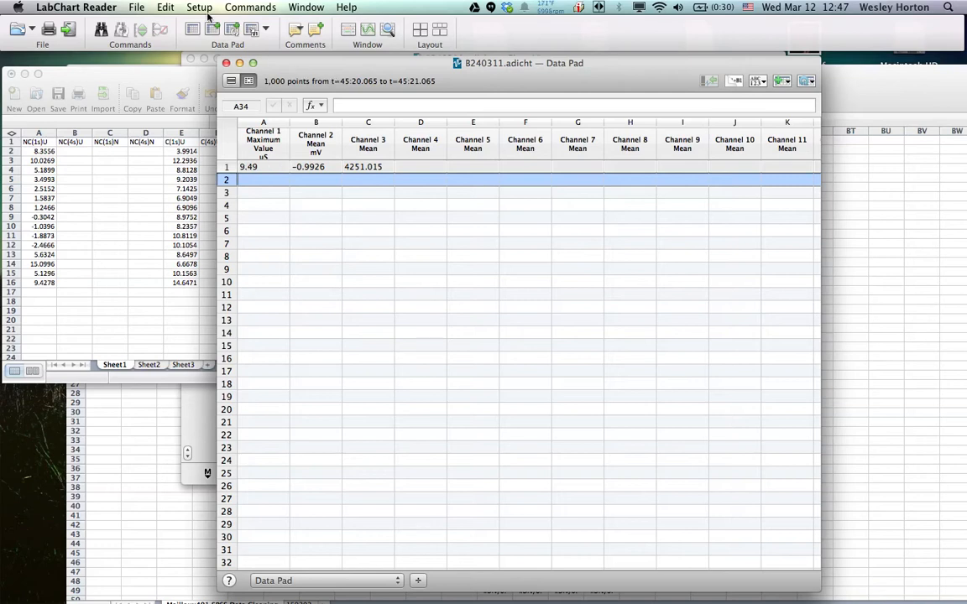
Run Multiple Add to Data Pad for 4 s after each comment containing "unpleasant", stepping through the whole file
click(232, 31)
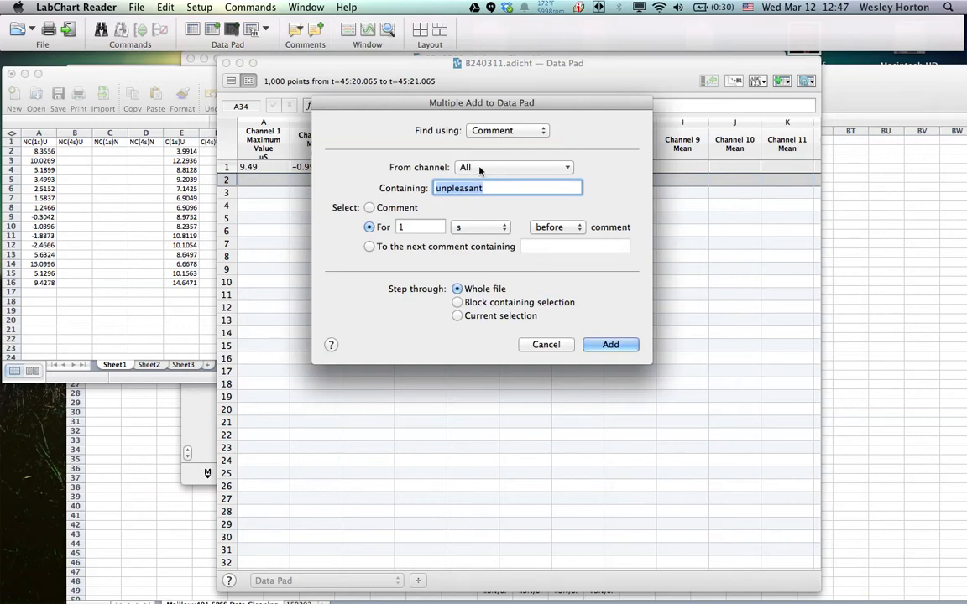
click(480, 169)
click(385, 172)
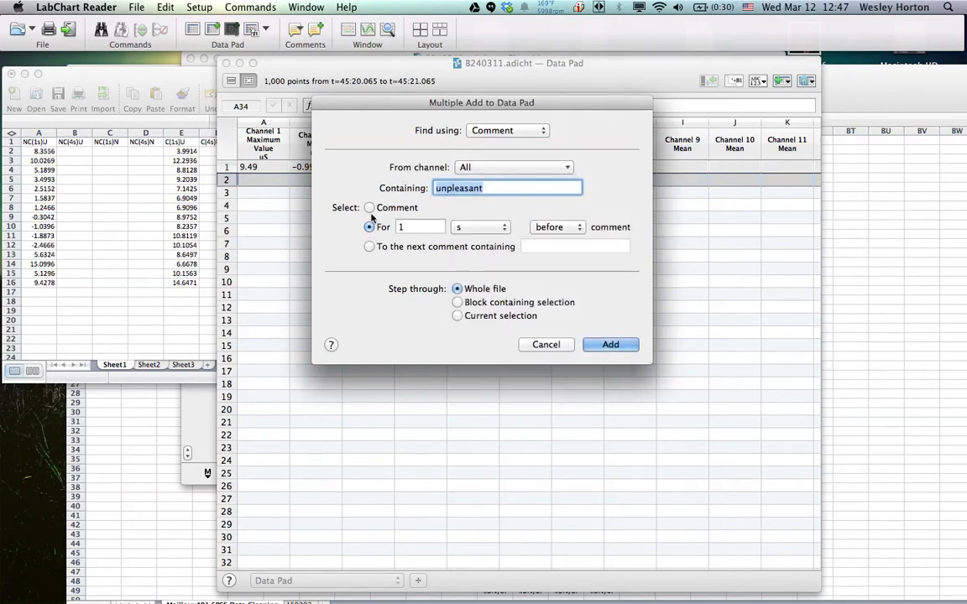
click(410, 225)
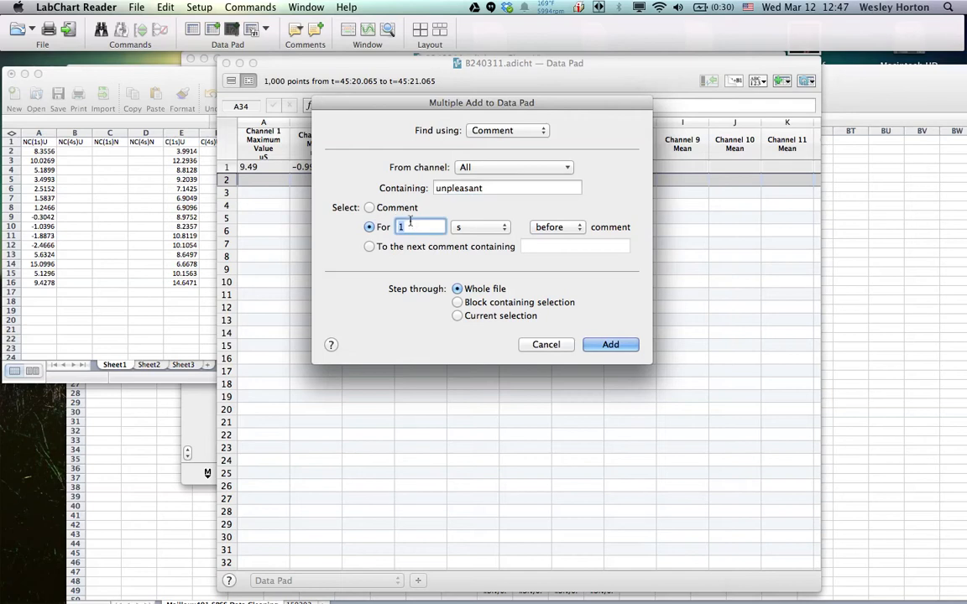
text(4)
click(561, 227)
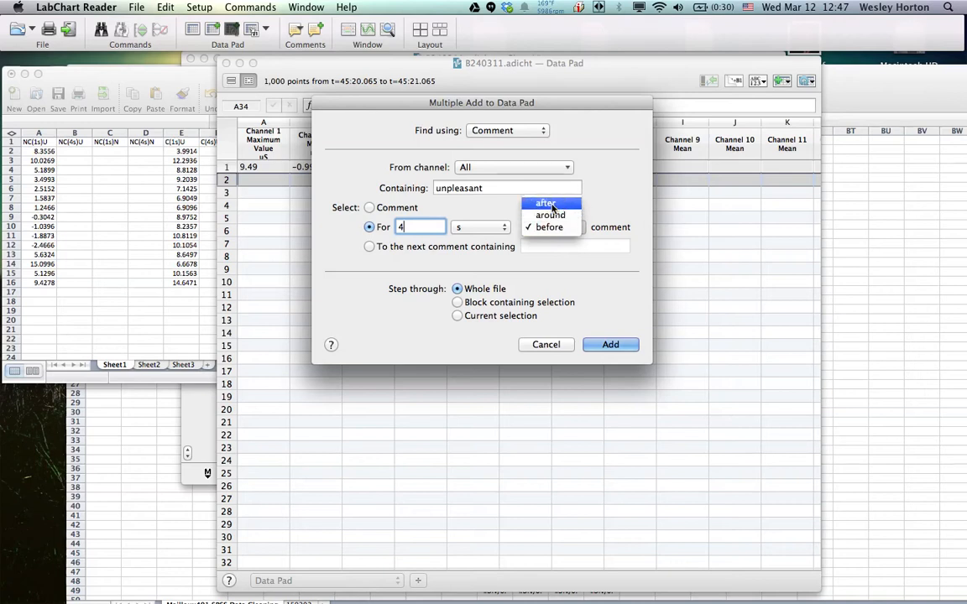
click(549, 204)
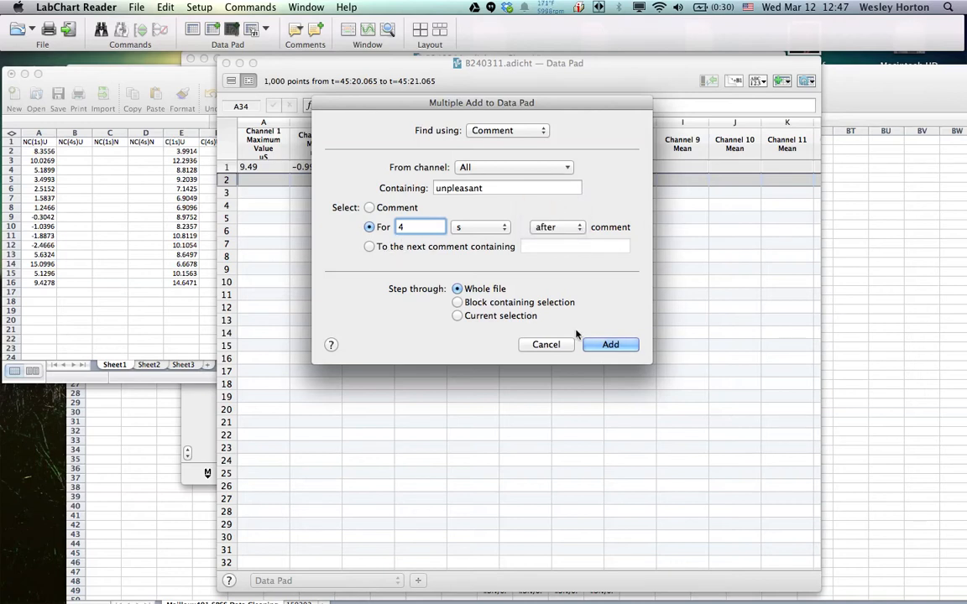
click(611, 345)
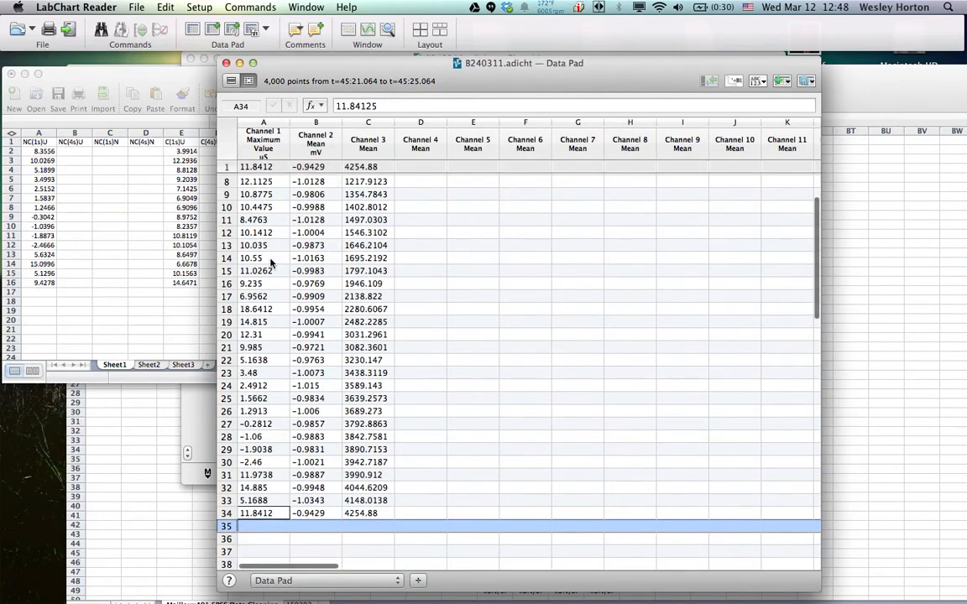
Copy the Channel 1 maximum values in rows 5 to 19 of the Data Pad
scroll(270, 262, up, 3)
click(248, 219)
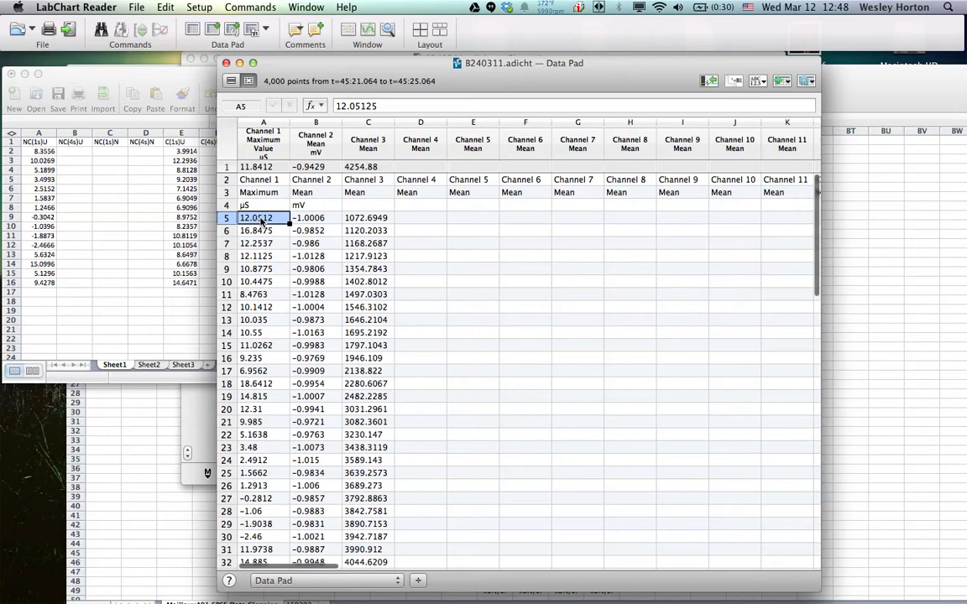
drag(261, 220, 259, 398)
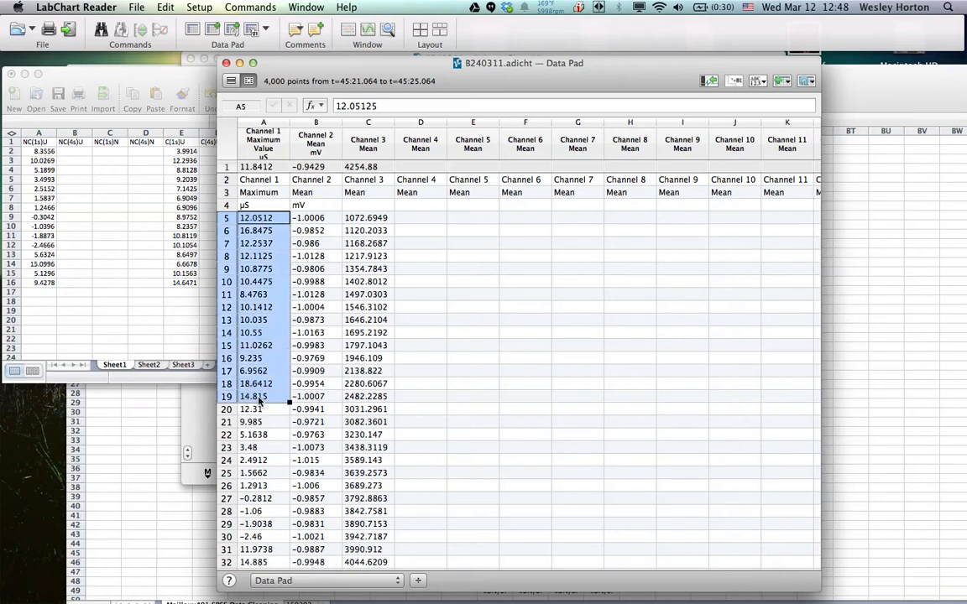
right_click(259, 335)
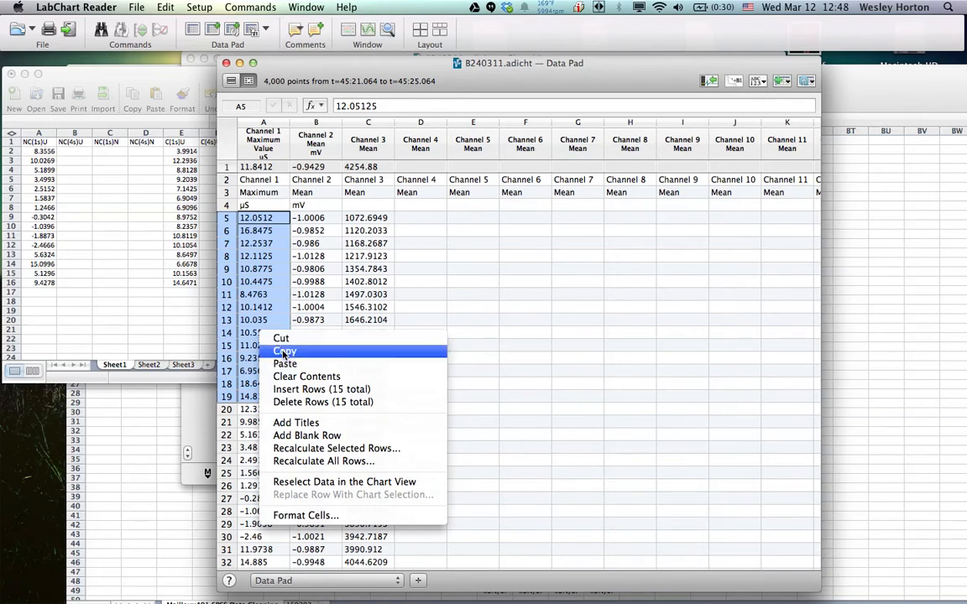
click(283, 351)
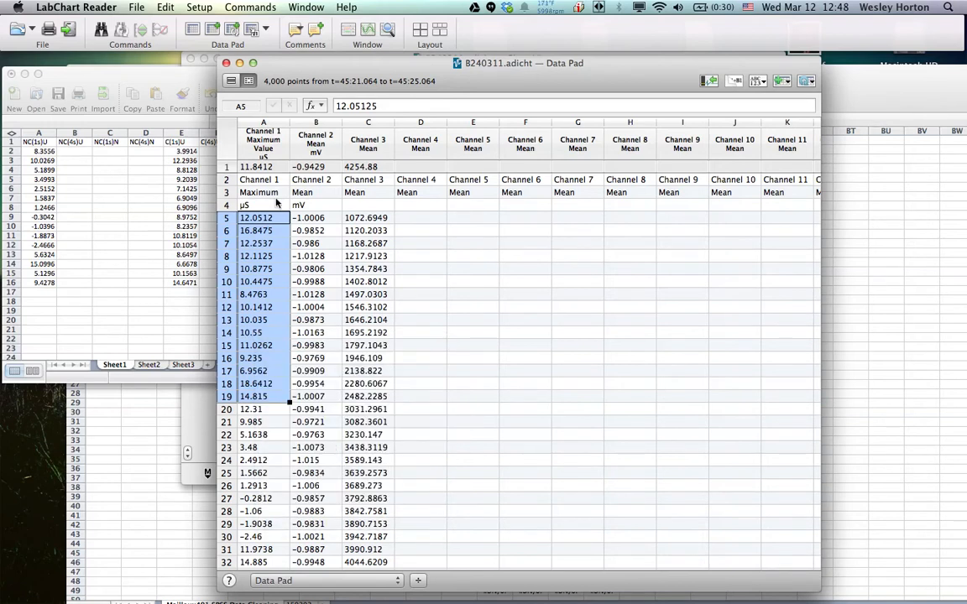
Switch to GSR Workbook 1.xlsx in Excel and paste the copied maximum values into the C(4s)U column, starting at cell F2
click(84, 154)
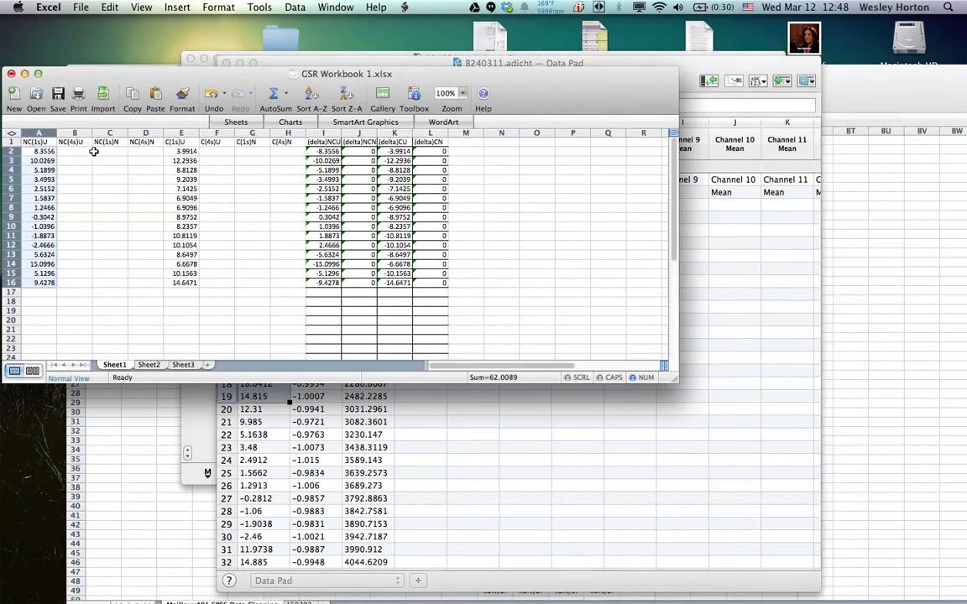
click(223, 153)
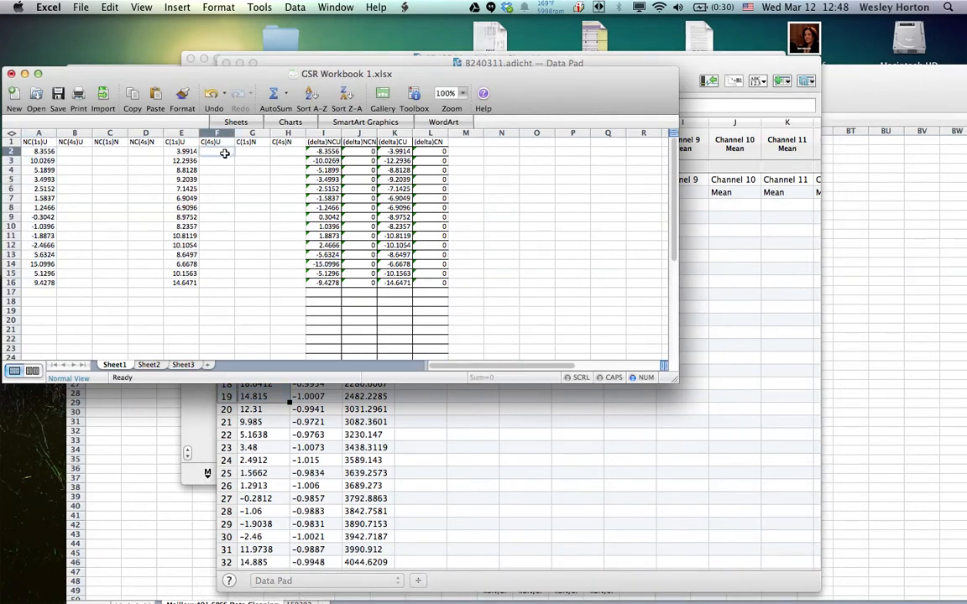
right_click(224, 154)
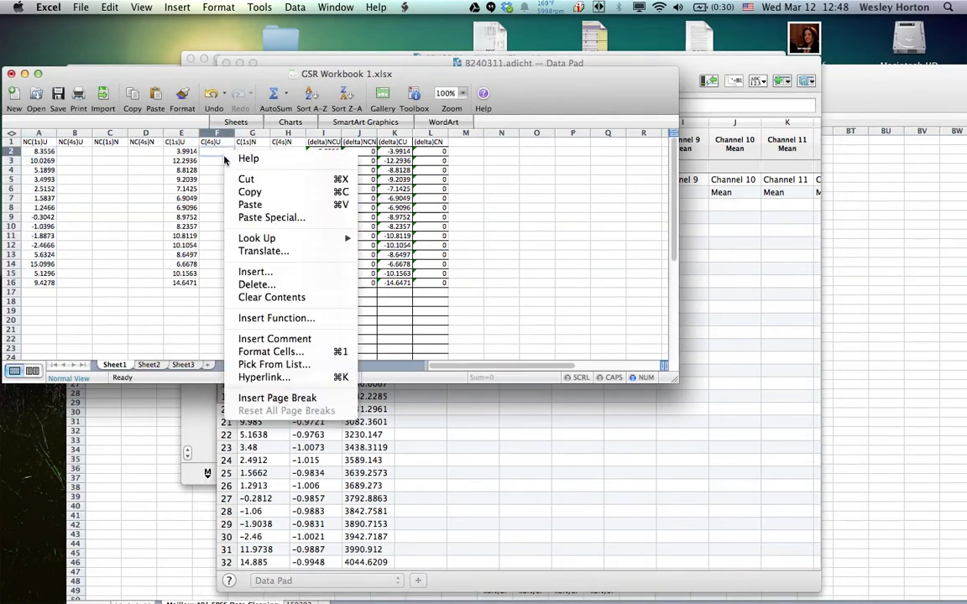
click(250, 205)
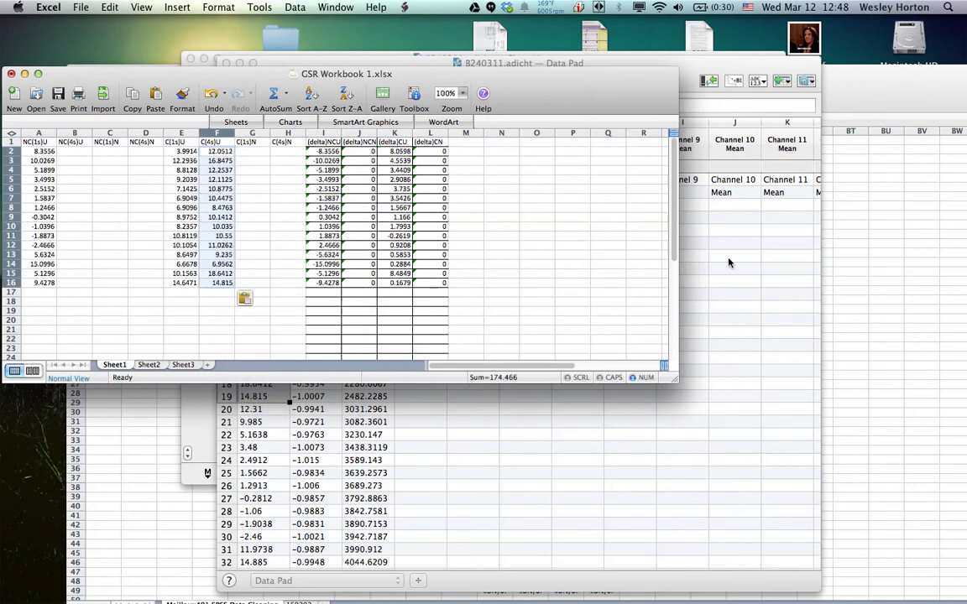
Switch to the LabChart Data Pad and copy the Channel 1 maximum values in rows 20 to 34
click(729, 261)
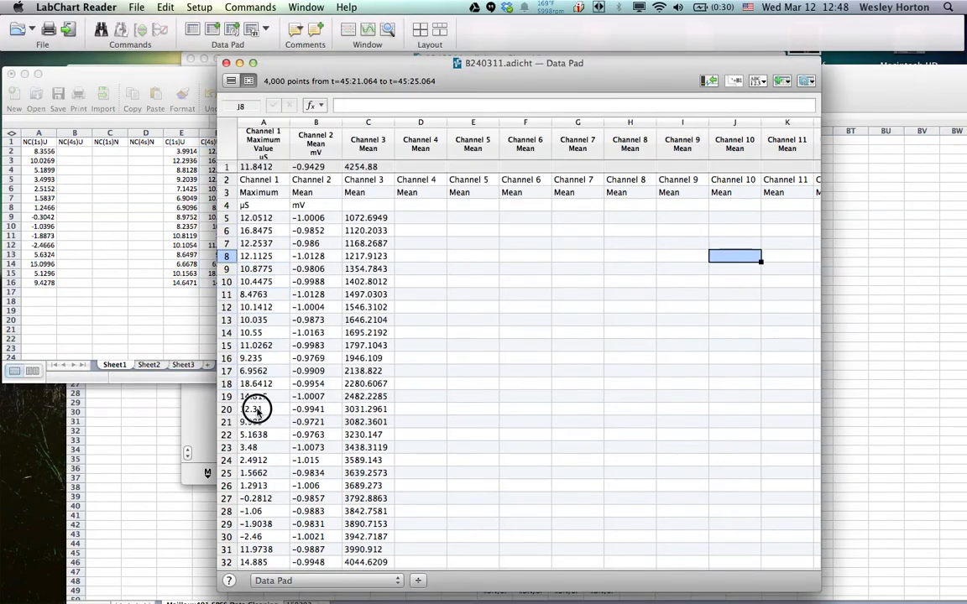
click(253, 411)
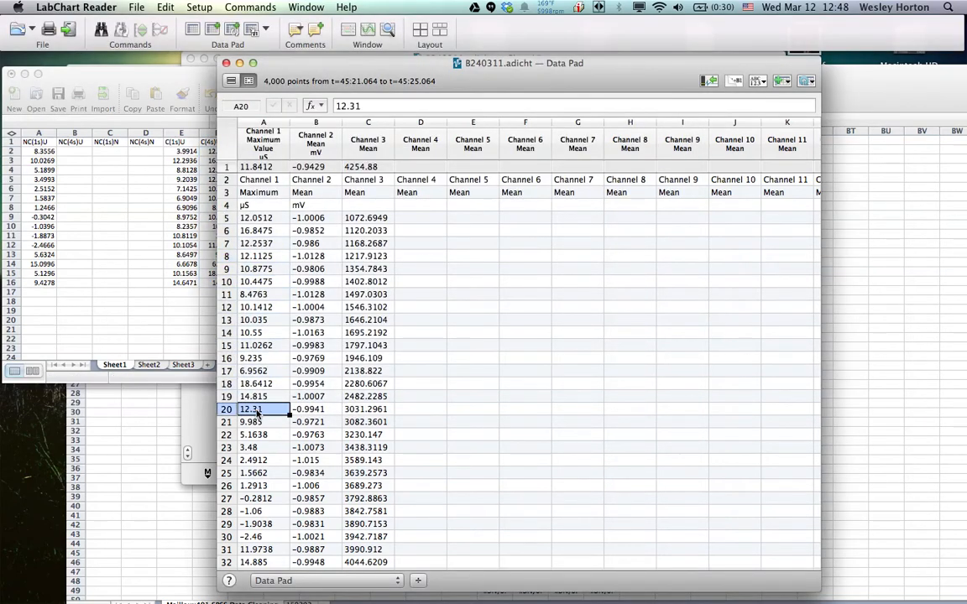
drag(257, 411, 260, 562)
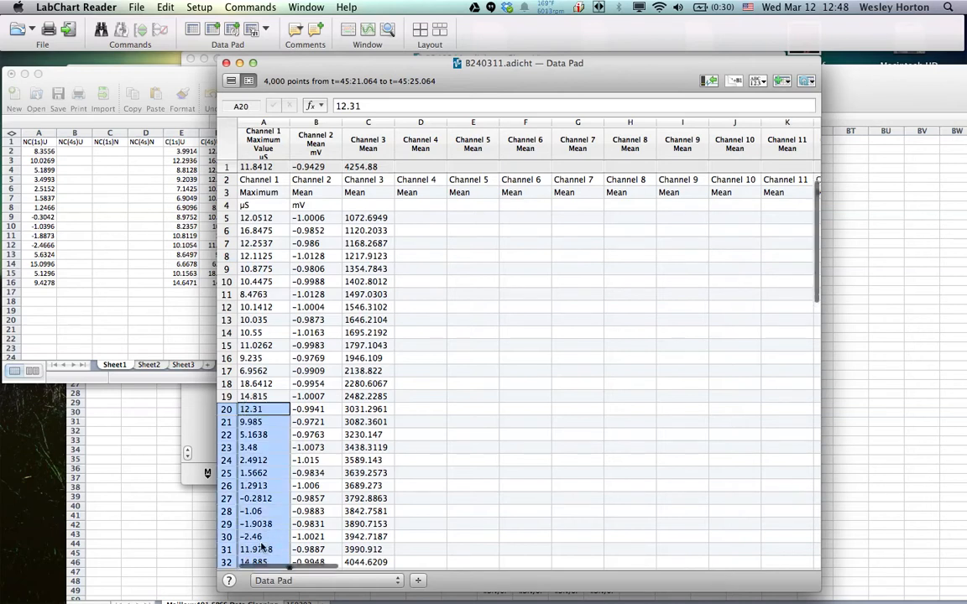
scroll(260, 559, down, 1)
scroll(269, 464, down, 2)
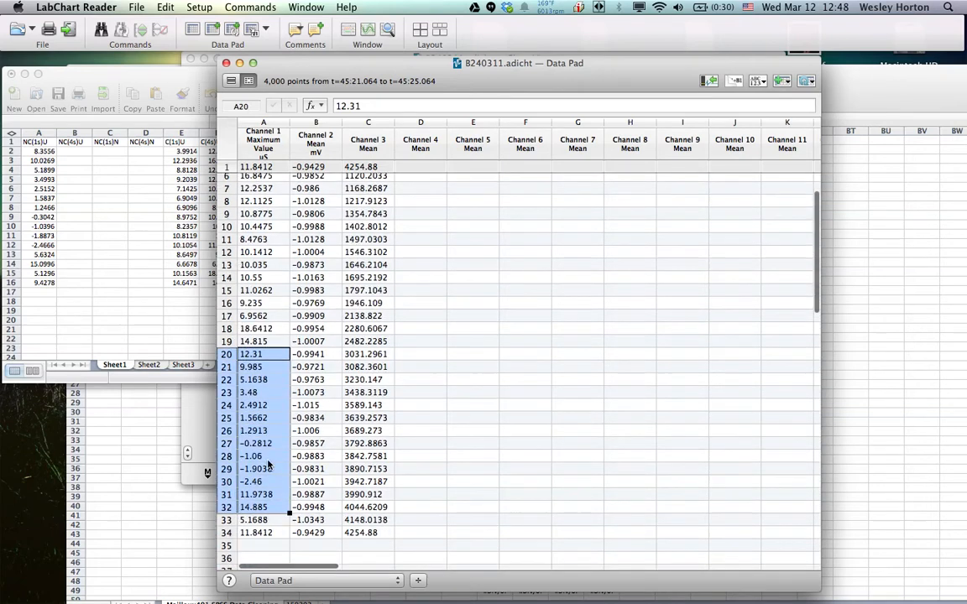
click(251, 358)
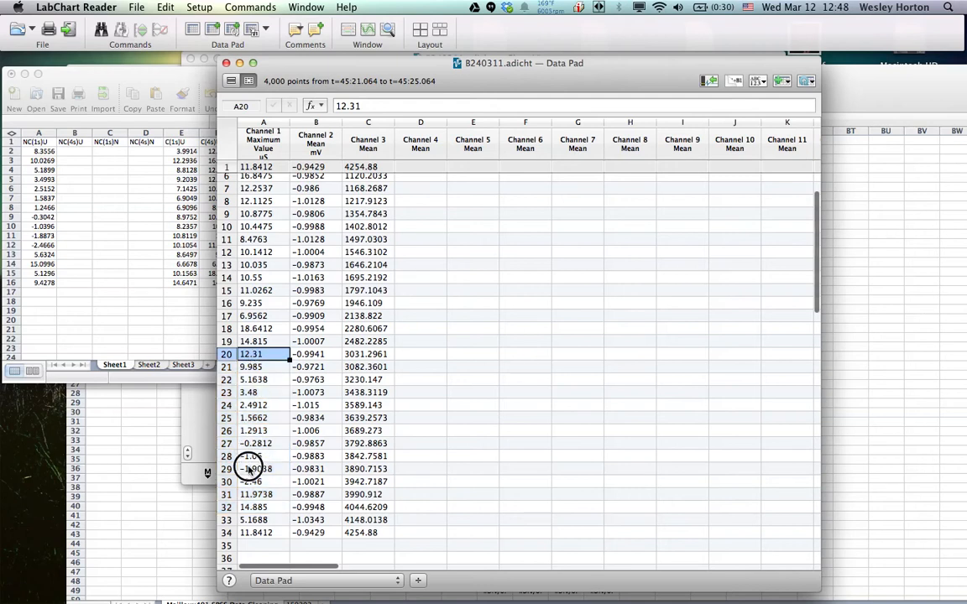
shift+click(256, 533)
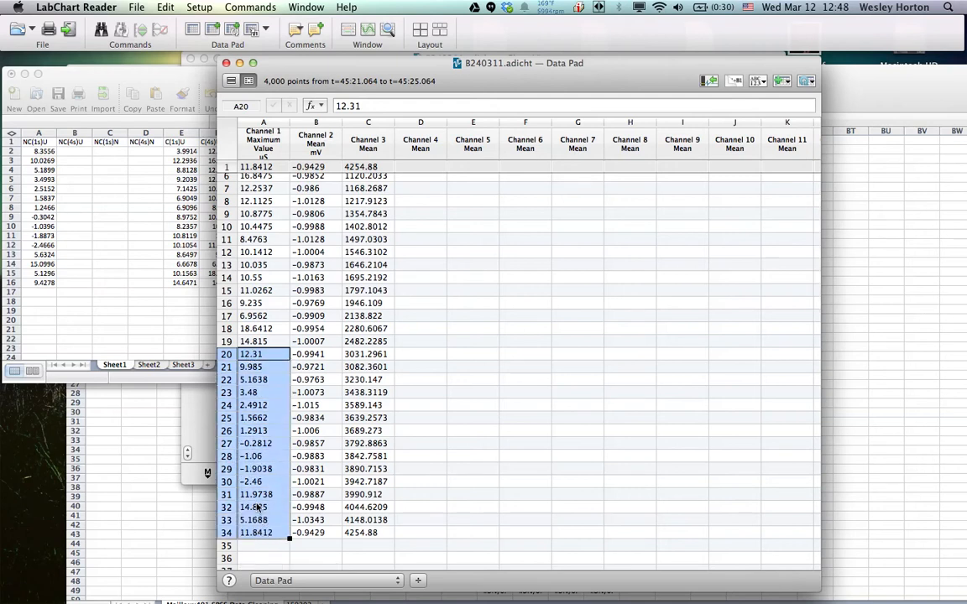
right_click(257, 508)
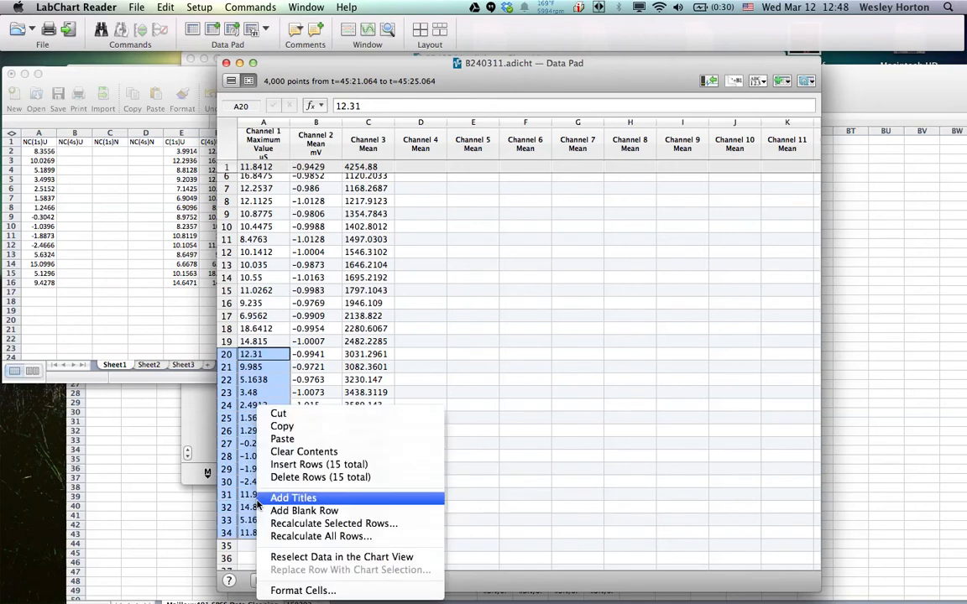
click(311, 427)
Switch to GSR Workbook 1.xlsx in Excel and paste the copied values into the NC(4s)U column, starting at cell B2
click(61, 149)
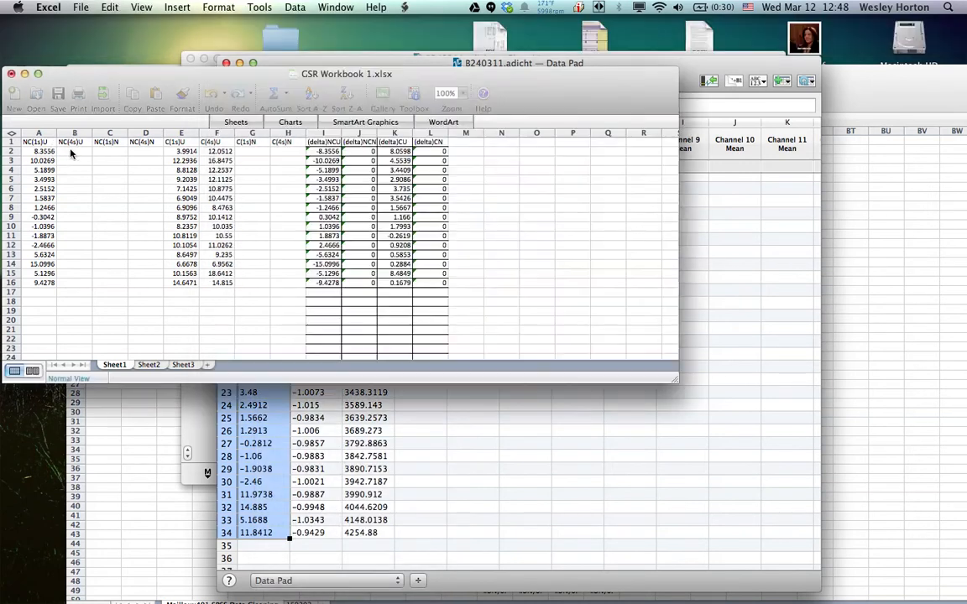
click(72, 152)
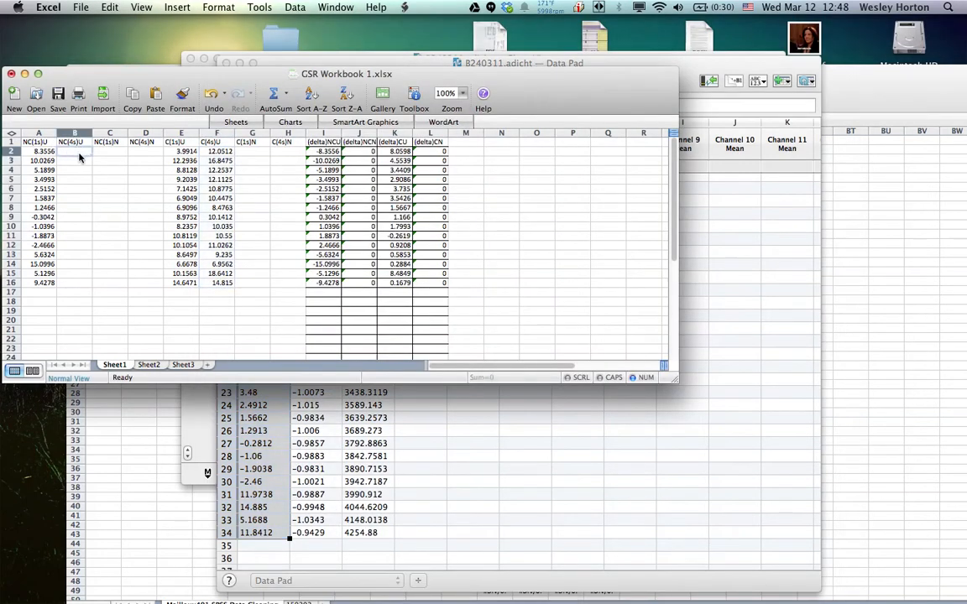
right_click(77, 155)
click(89, 184)
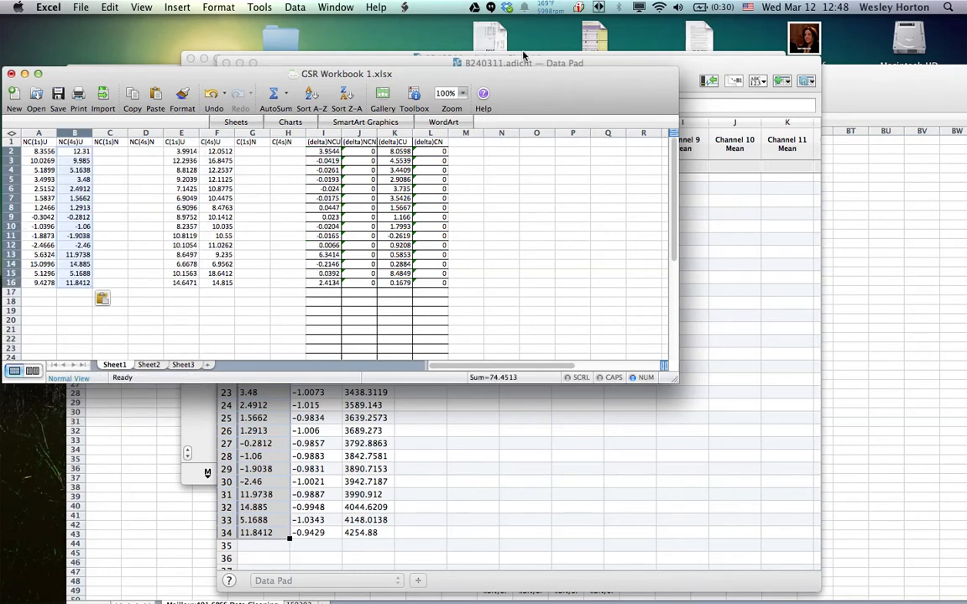
Switch back to the LabChart Data Pad and clear the recorded data from rows 2 to 34
click(605, 63)
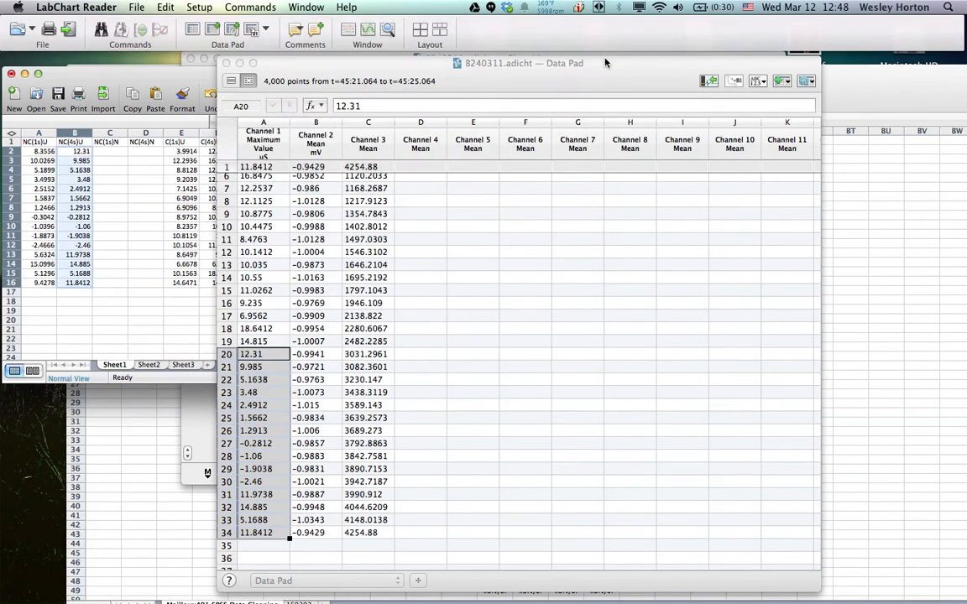
click(202, 9)
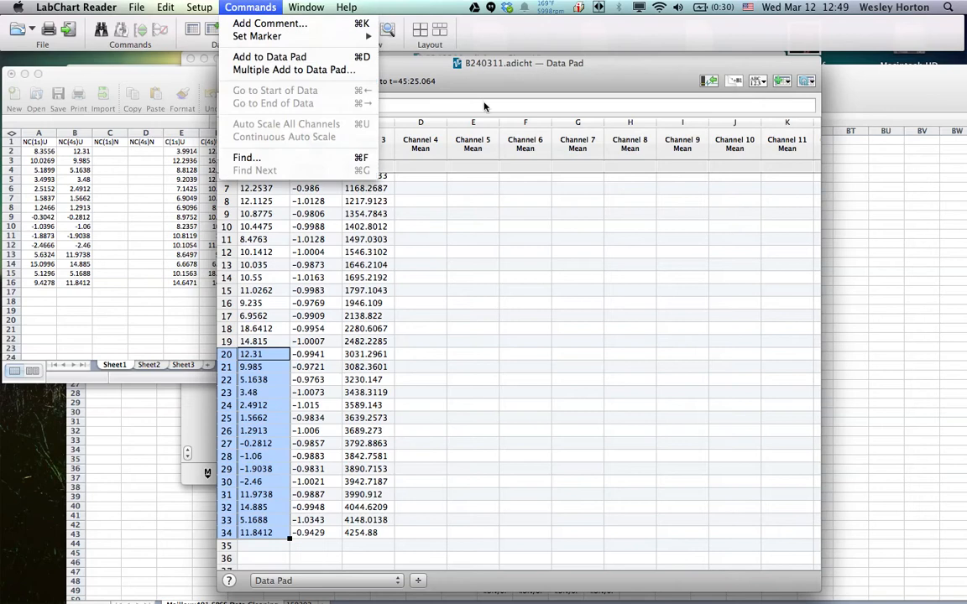
click(508, 83)
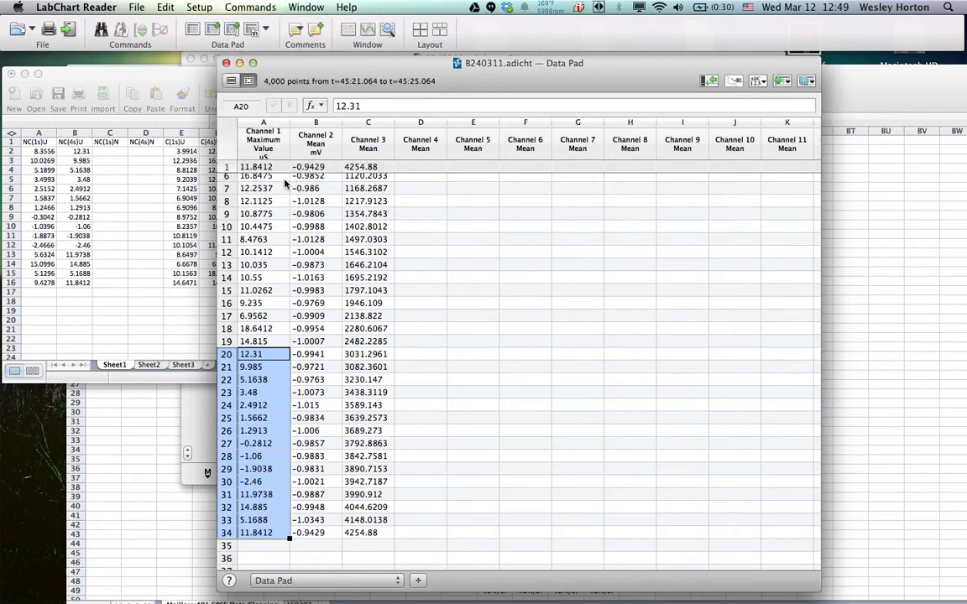
drag(228, 537, 225, 181)
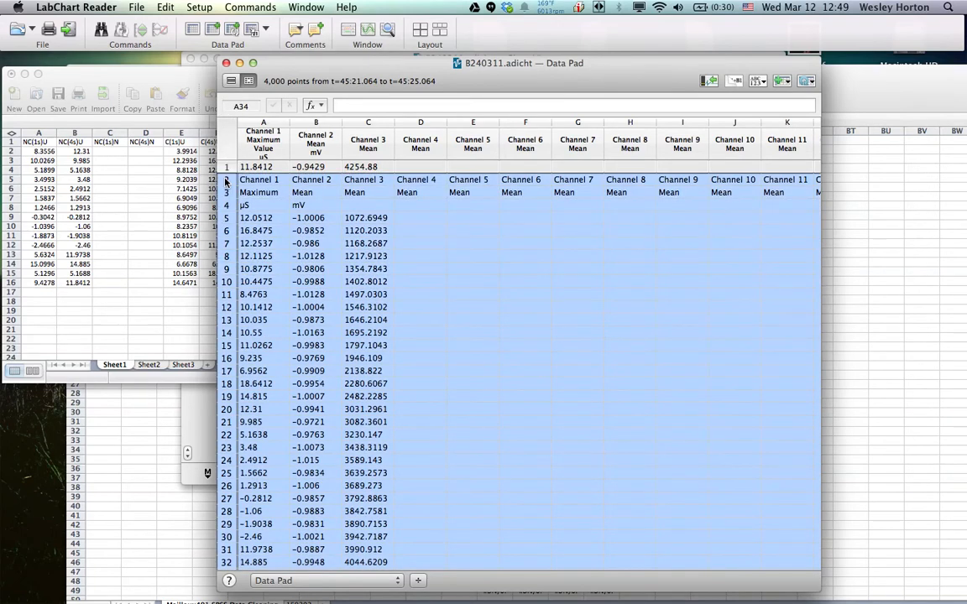
right_click(313, 222)
click(310, 253)
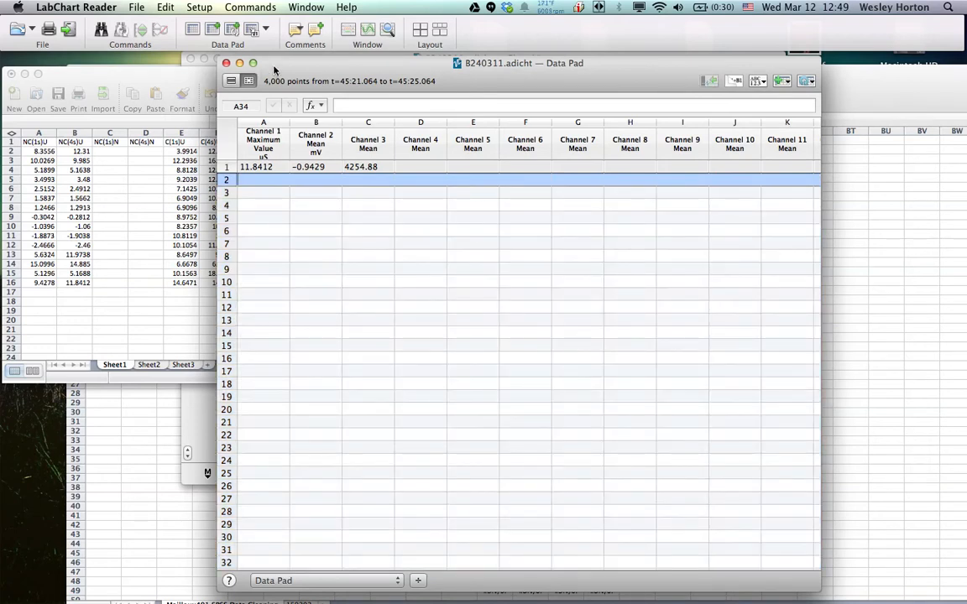
Run Multiple Add to Data Pad for 4 s after each comment containing "neutral", stepping through the whole file
click(233, 32)
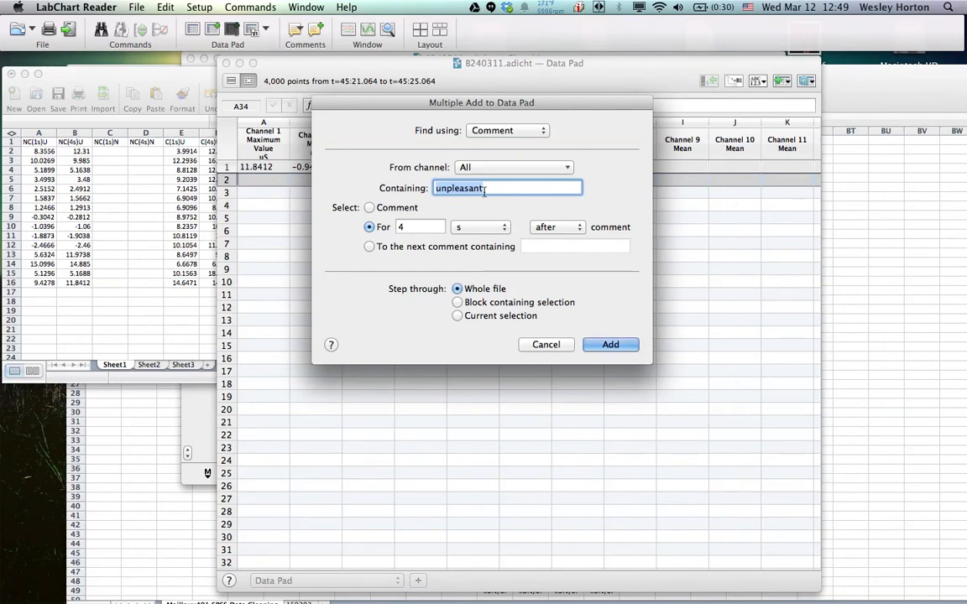
text(neutral)
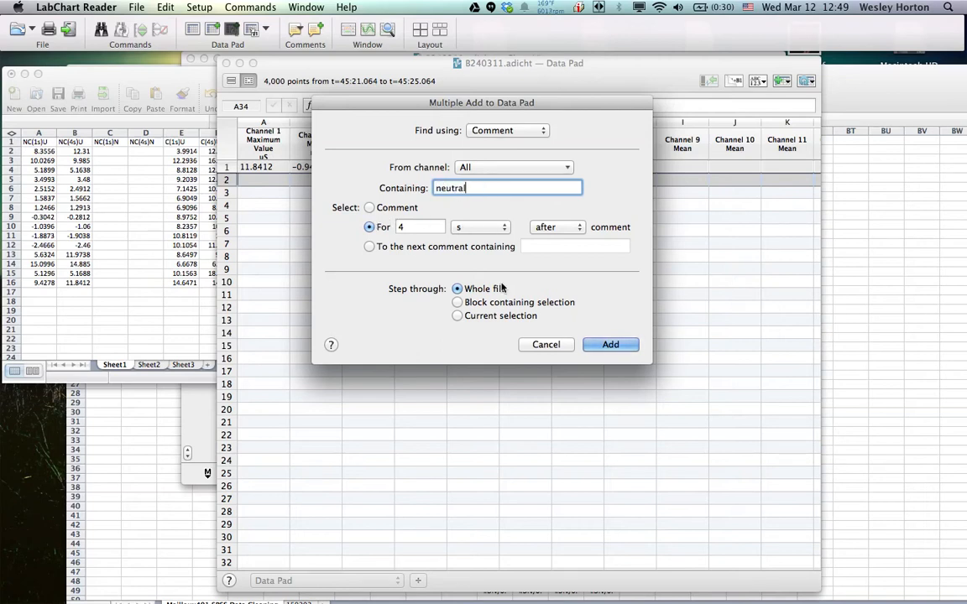
click(612, 347)
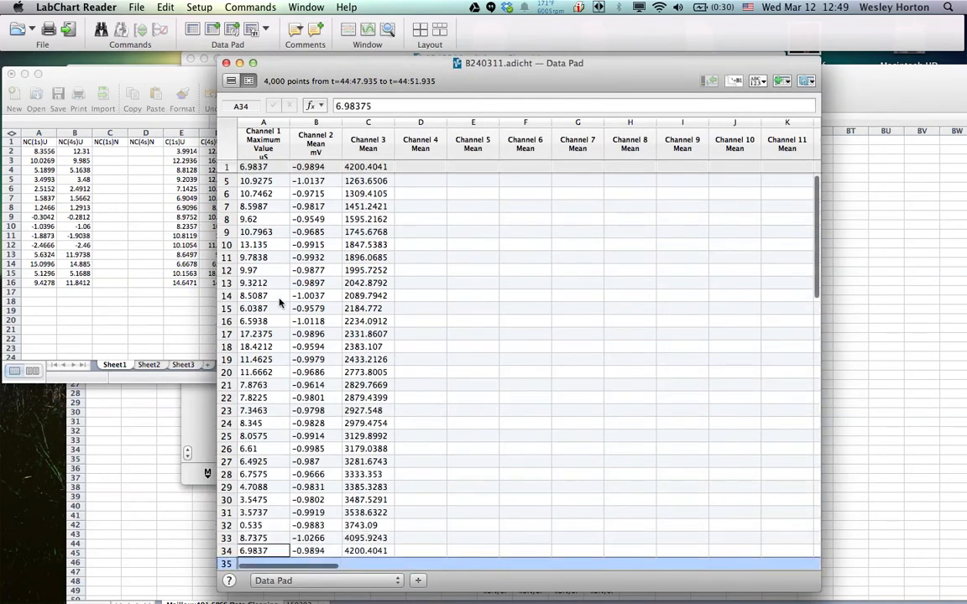
Copy the Channel 1 maximum values for the neutral comments in rows 5 to 19 of the Data Pad
scroll(269, 252, up, 3)
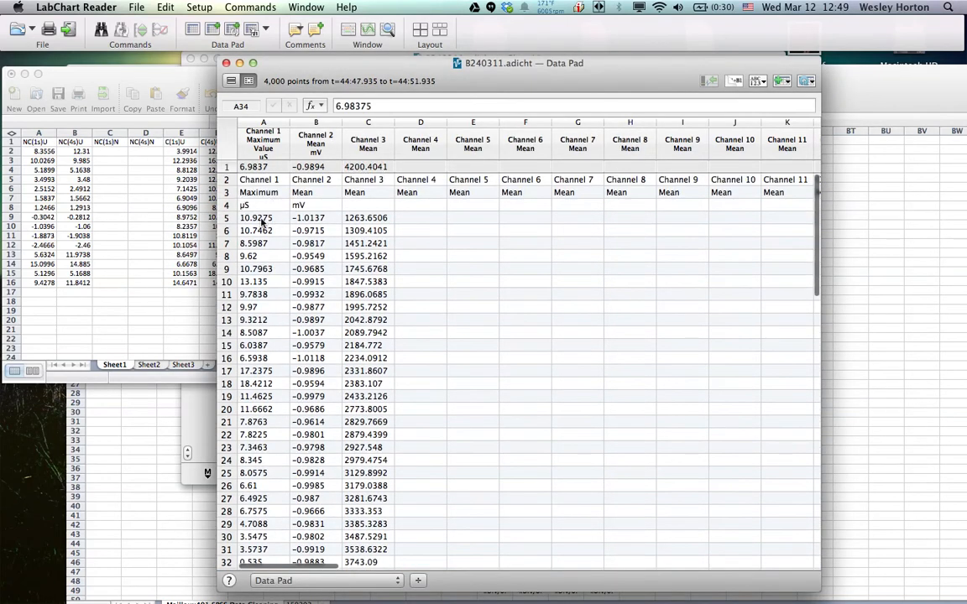
click(263, 219)
drag(267, 220, 258, 398)
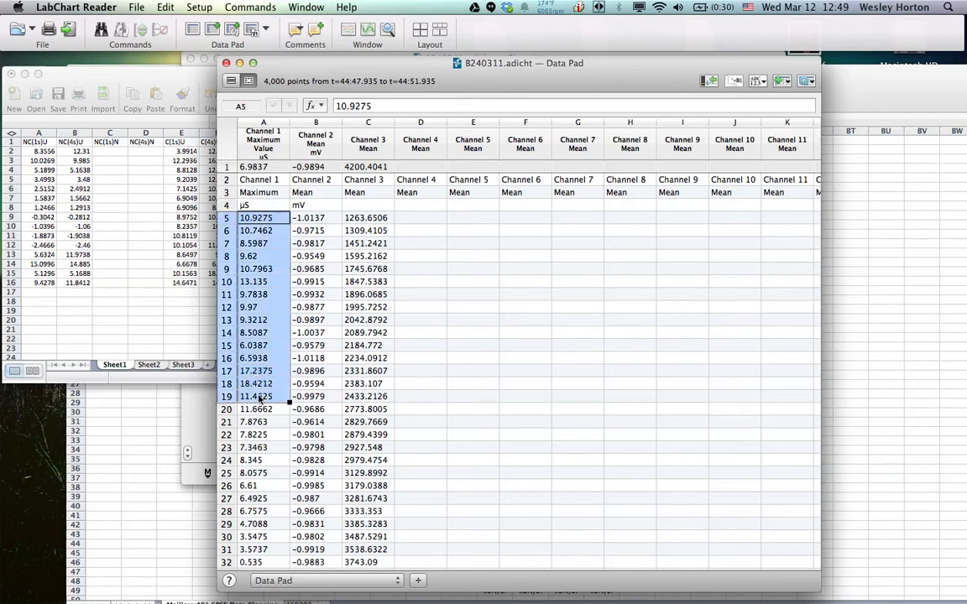
right_click(260, 367)
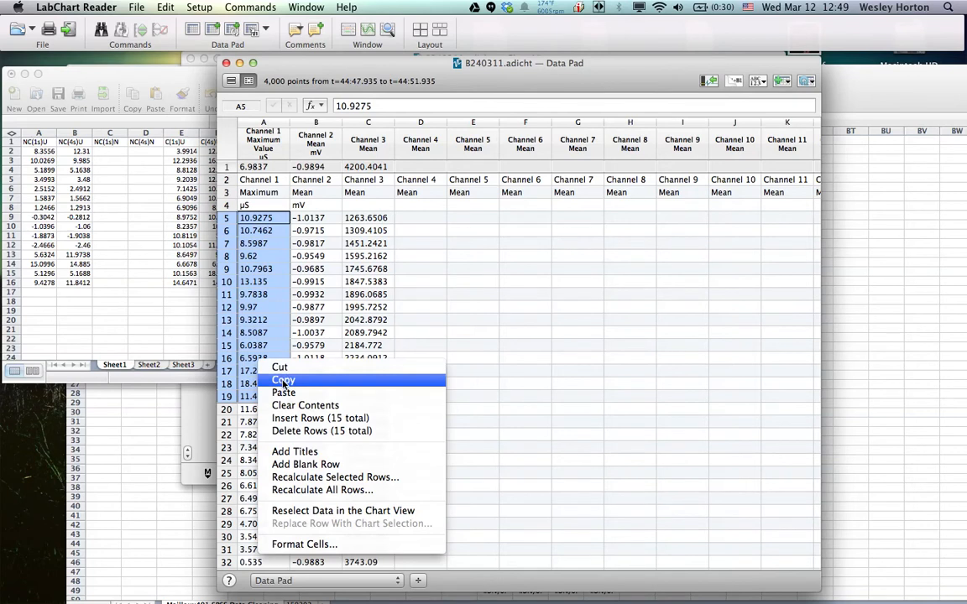
click(282, 382)
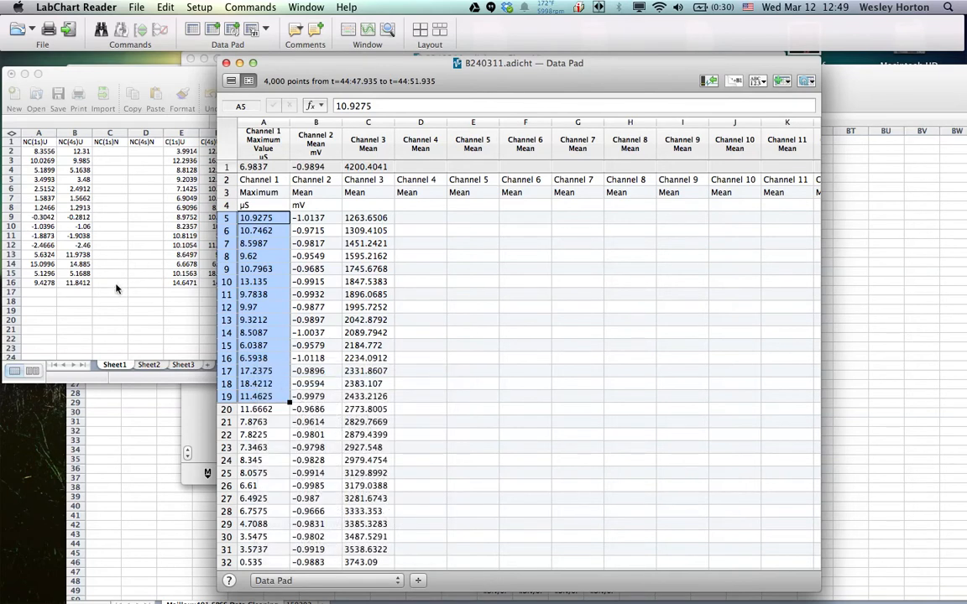
Switch to GSR Workbook 1.xlsx in Excel and paste the copied neutral values into the C(1s)N column, starting at cell G2
click(126, 282)
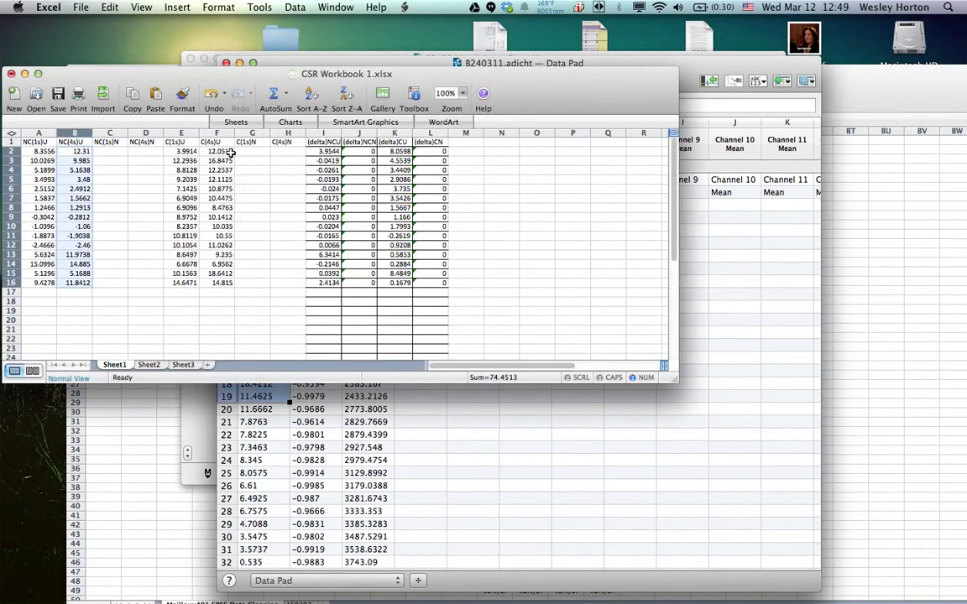
click(252, 151)
right_click(258, 154)
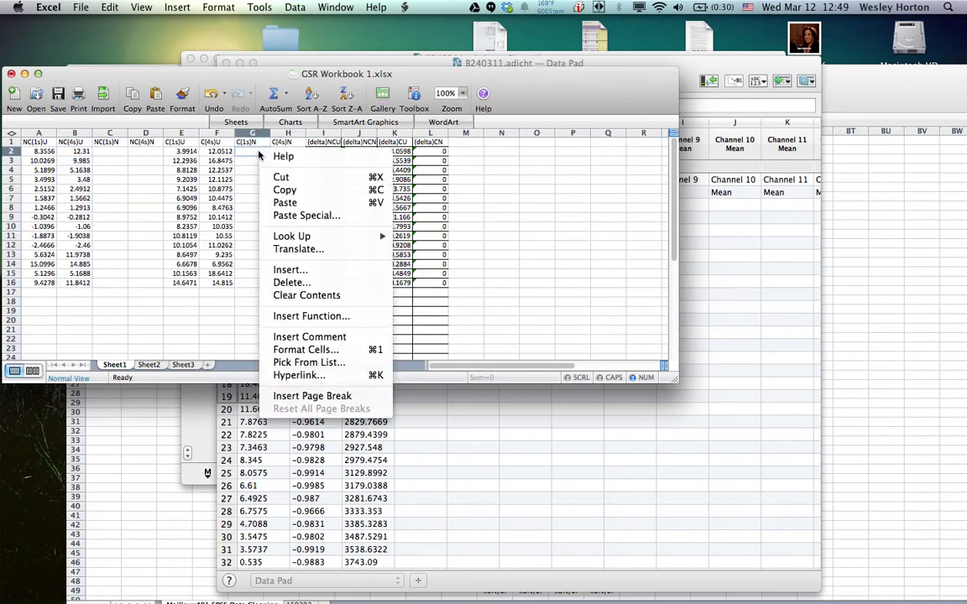
click(286, 202)
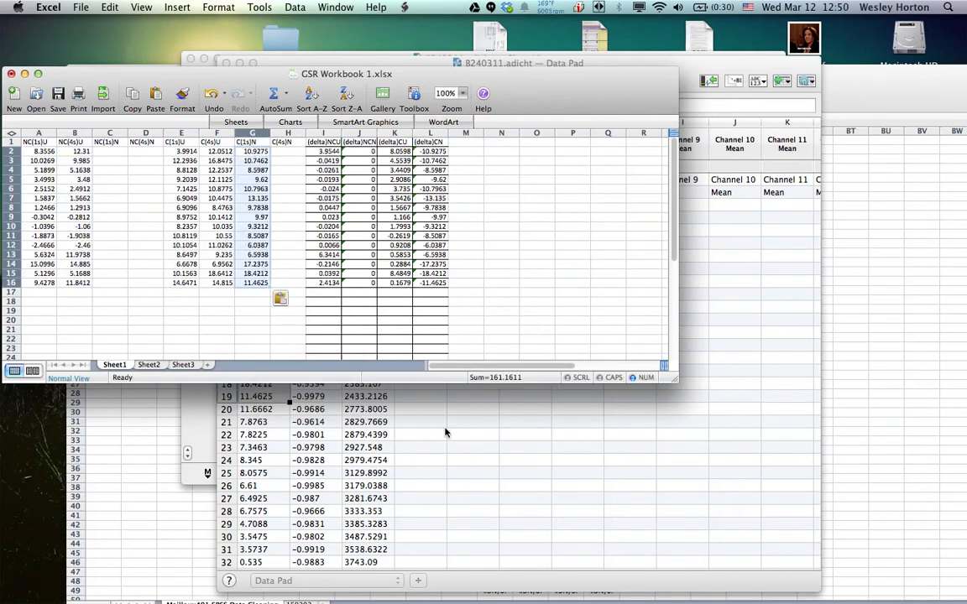
Return to the LabChart Data Pad and copy the neutral Channel 1 maximum values in rows 20 to 34
click(459, 451)
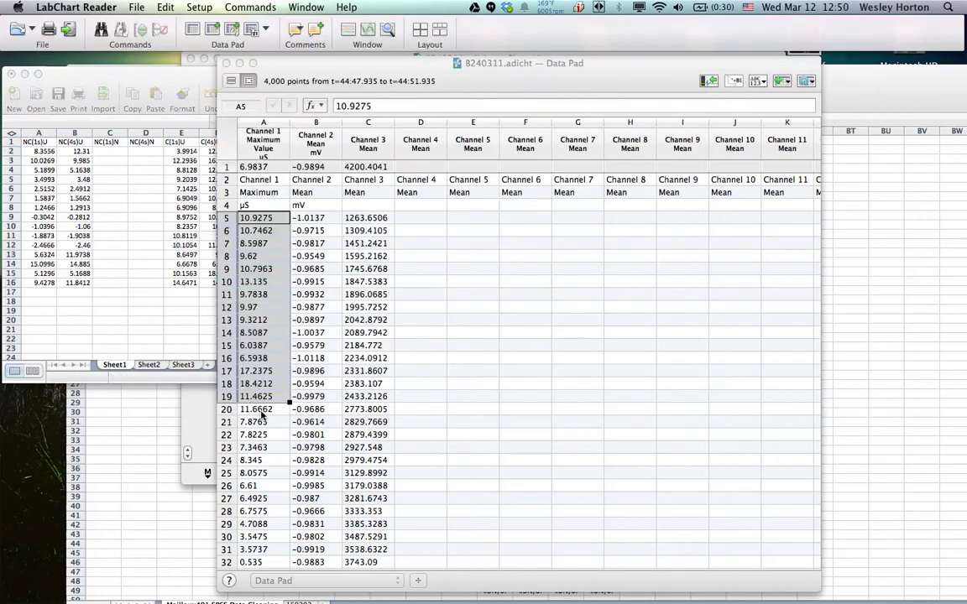
click(256, 410)
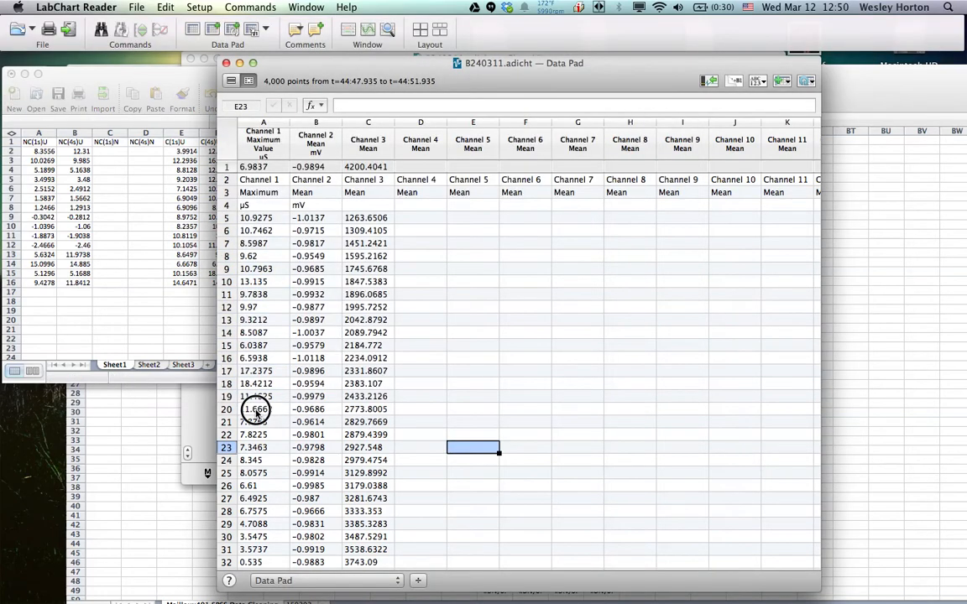
shift+click(266, 562)
scroll(265, 570, down, 1)
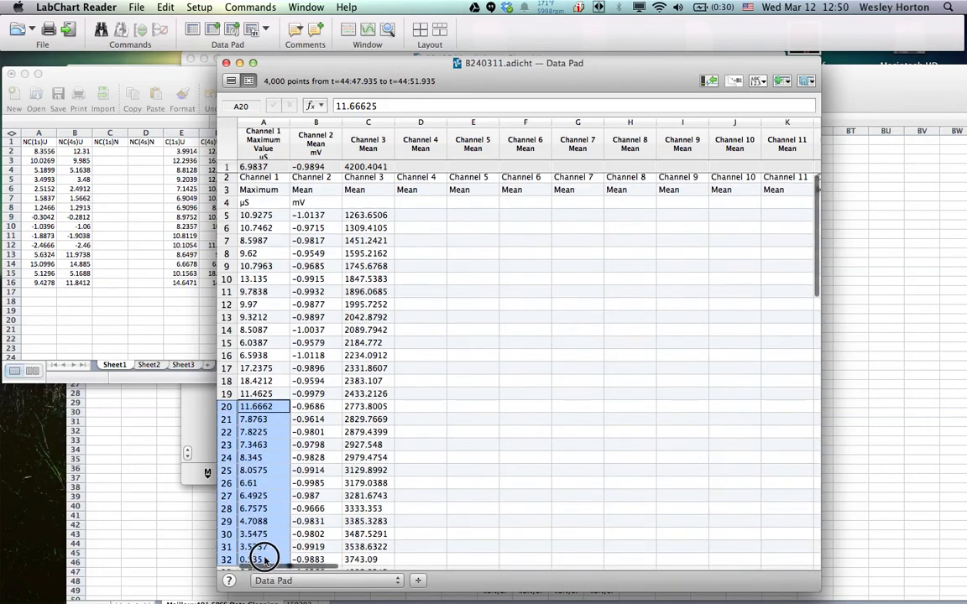
scroll(263, 588, down, 3)
scroll(263, 588, down, 2)
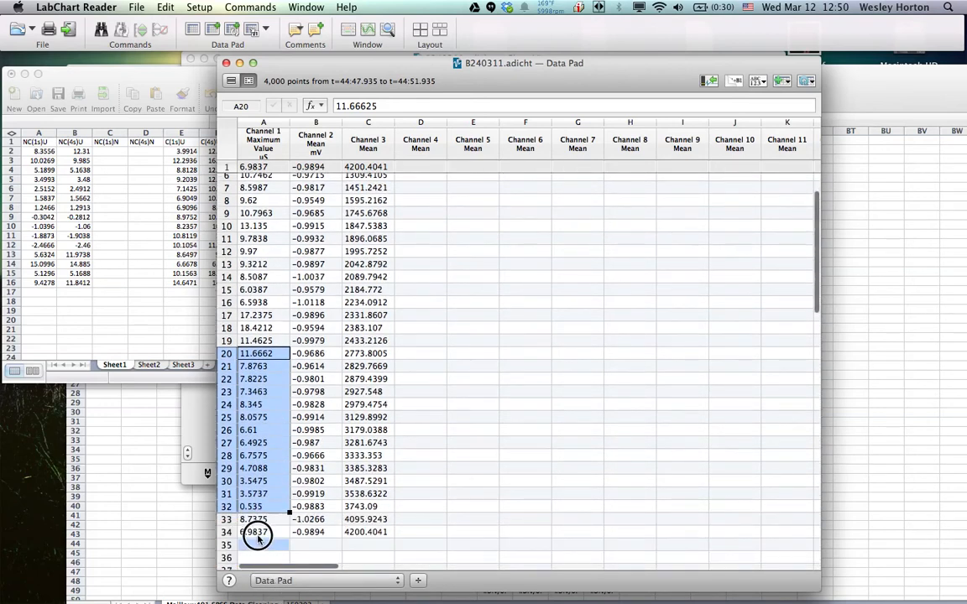
shift+click(260, 530)
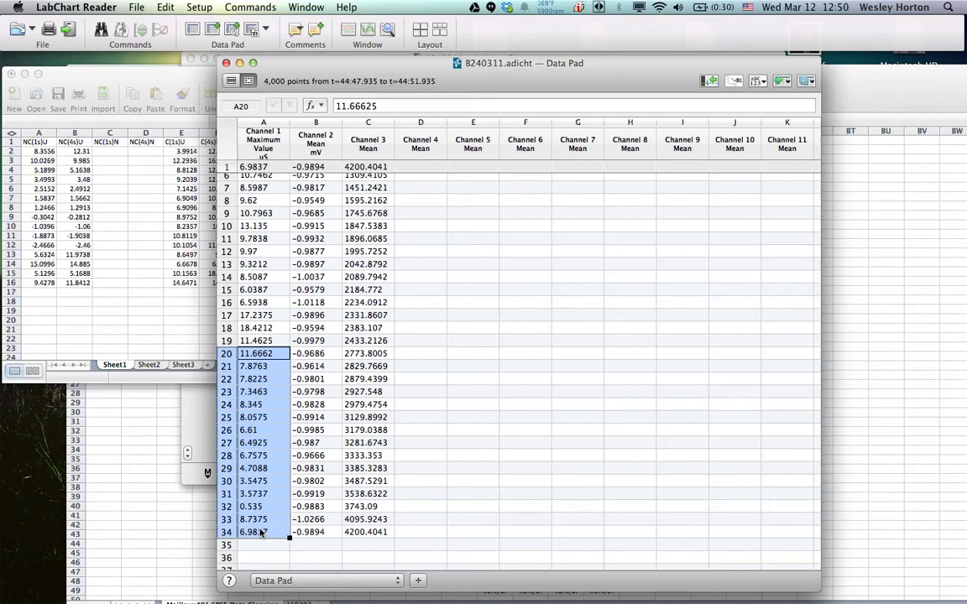
right_click(291, 477)
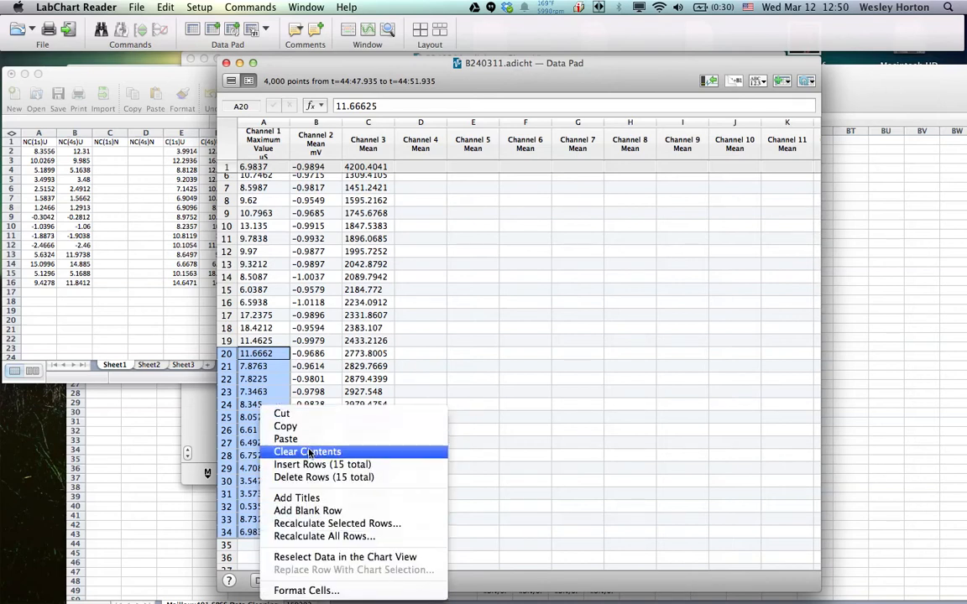
click(314, 427)
Switch to GSR Workbook 1.xlsx in Excel and paste the copied neutral values into the NC(4s)N column, starting at cell D2
click(117, 163)
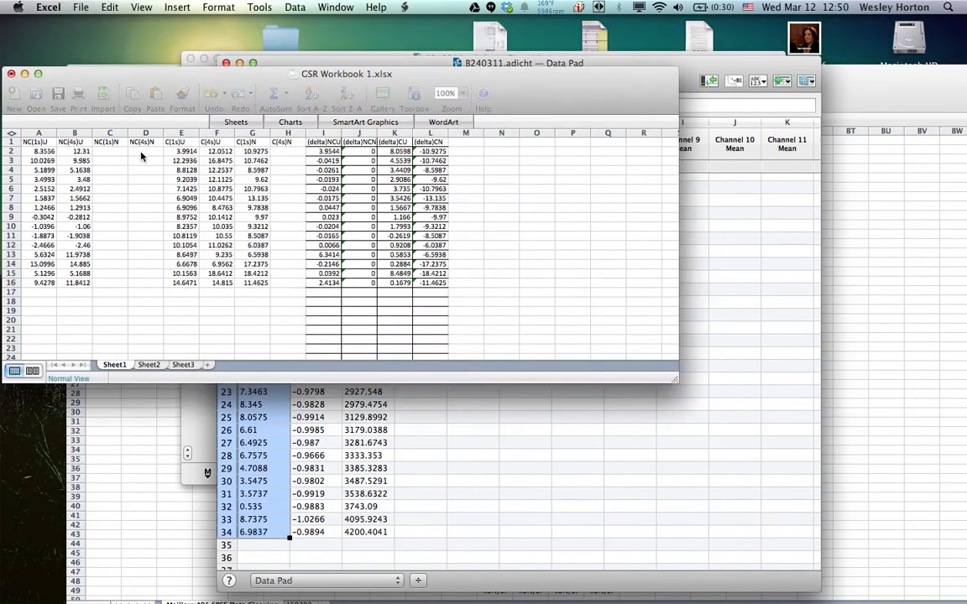
click(147, 151)
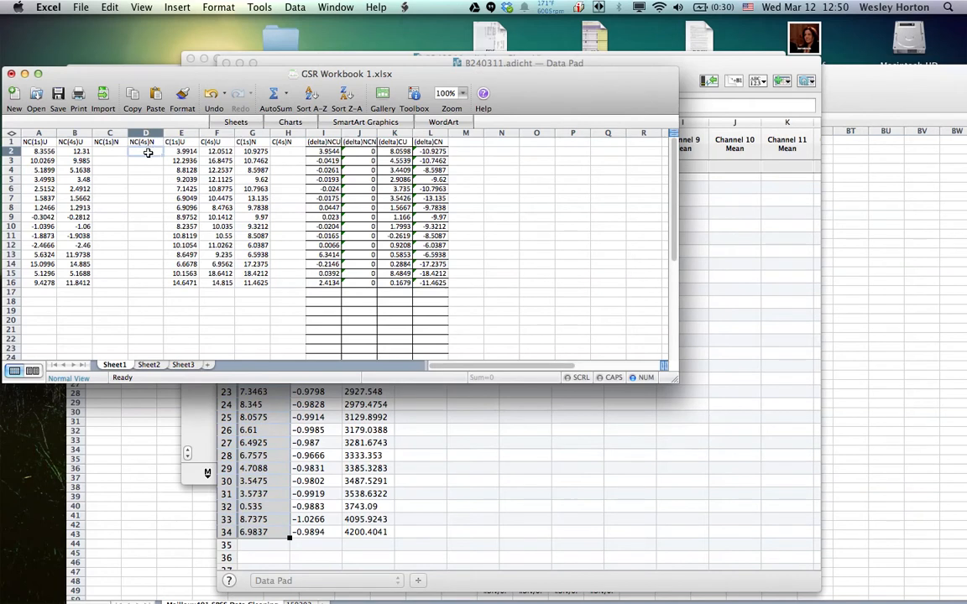
right_click(149, 149)
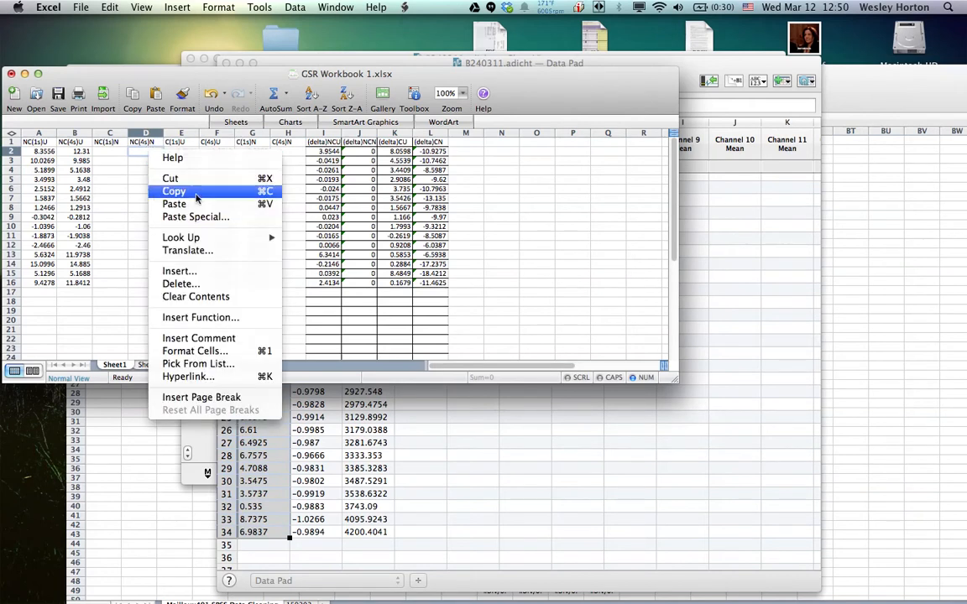
click(178, 204)
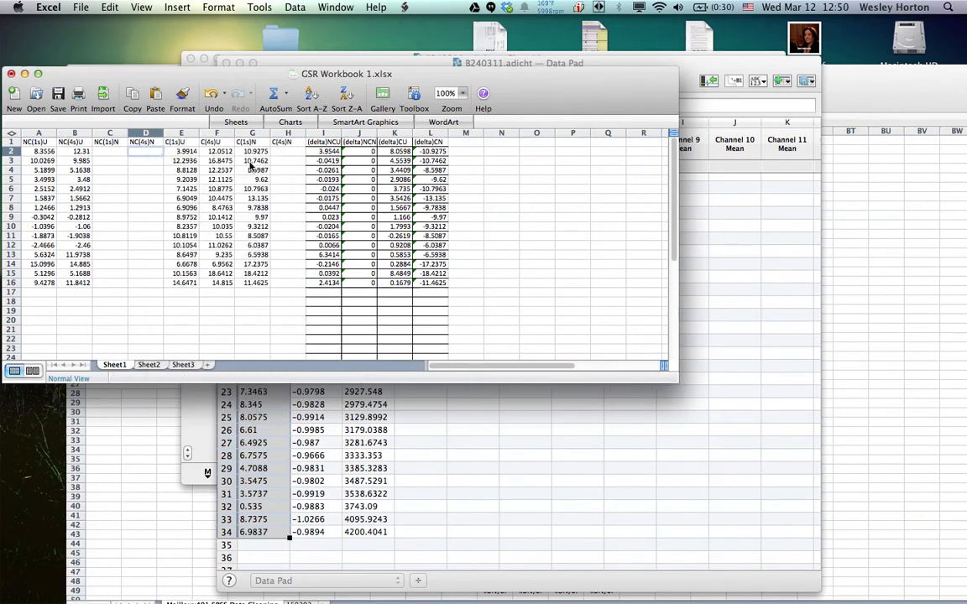
Move the values in G2:G16 of the C(1s)N column to the C(4s)N column, starting at cell H2
drag(260, 153, 251, 281)
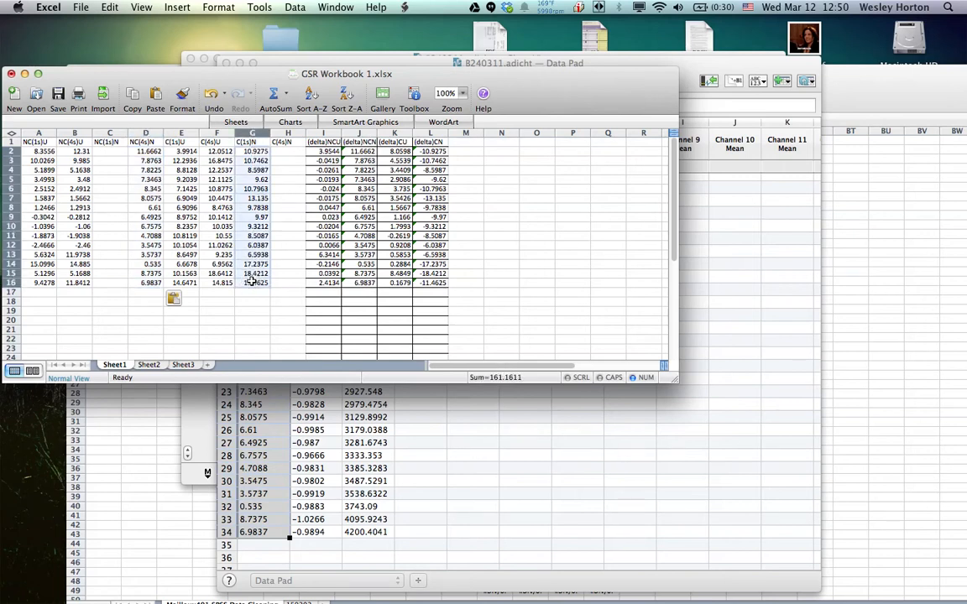
right_click(252, 281)
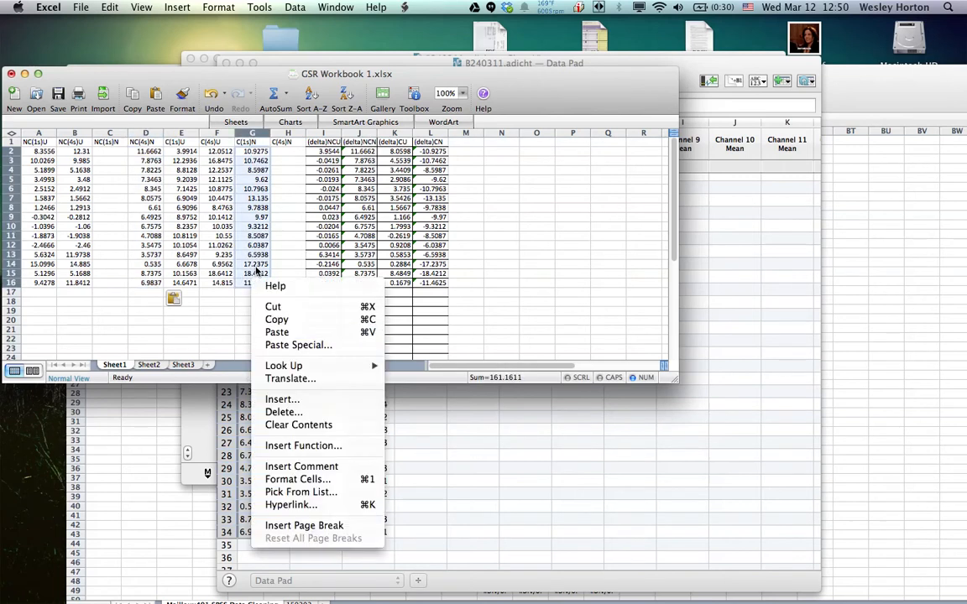
click(284, 307)
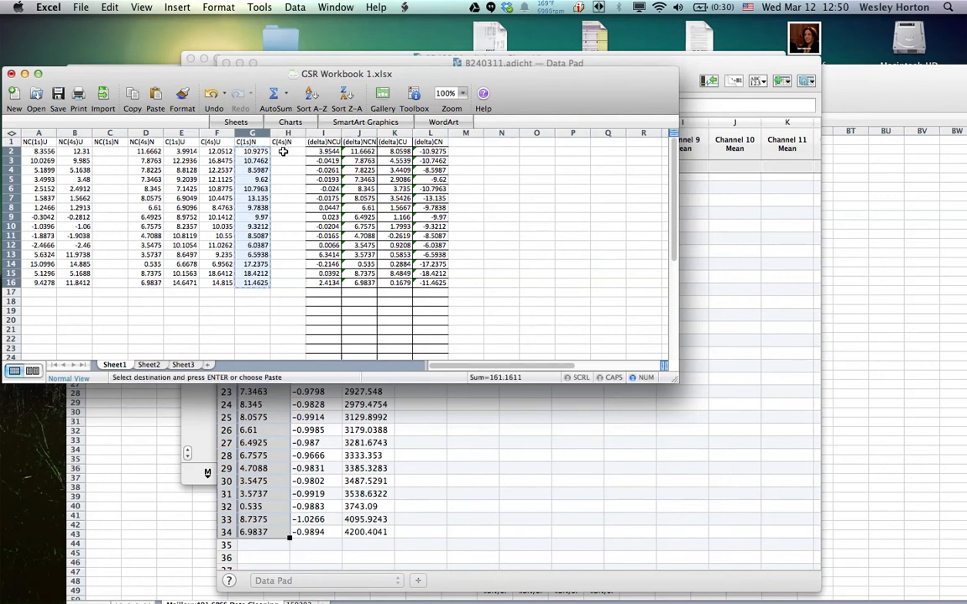
click(288, 152)
right_click(288, 151)
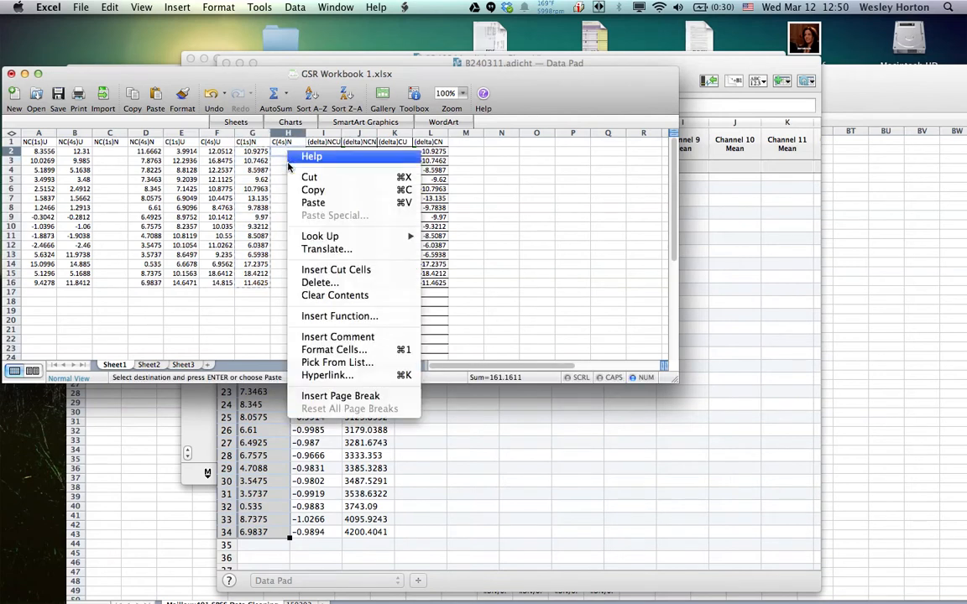
click(313, 203)
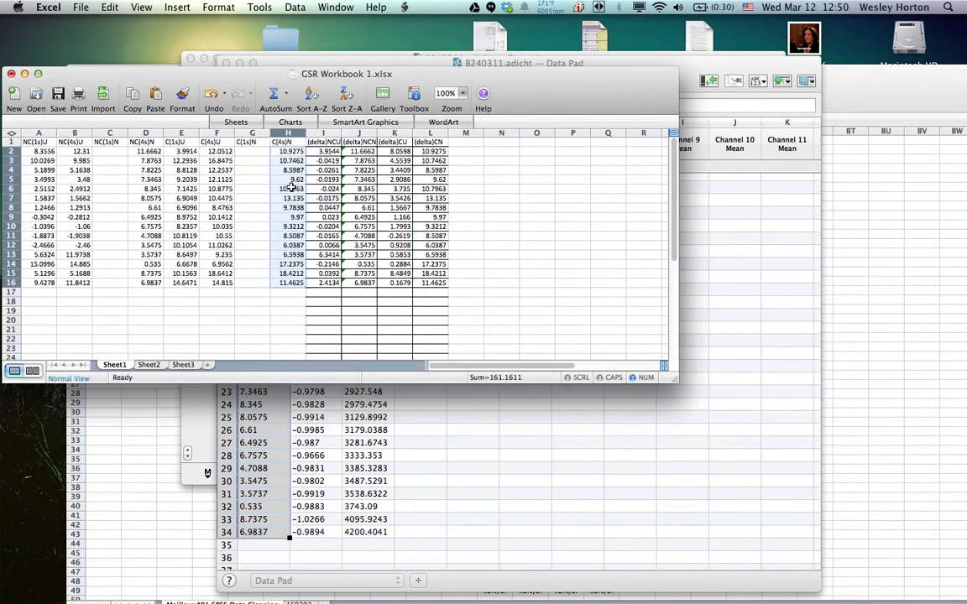
Switch to the LabChart Data Pad and set column A to calculate the Mean of Channel 1
click(693, 187)
click(735, 187)
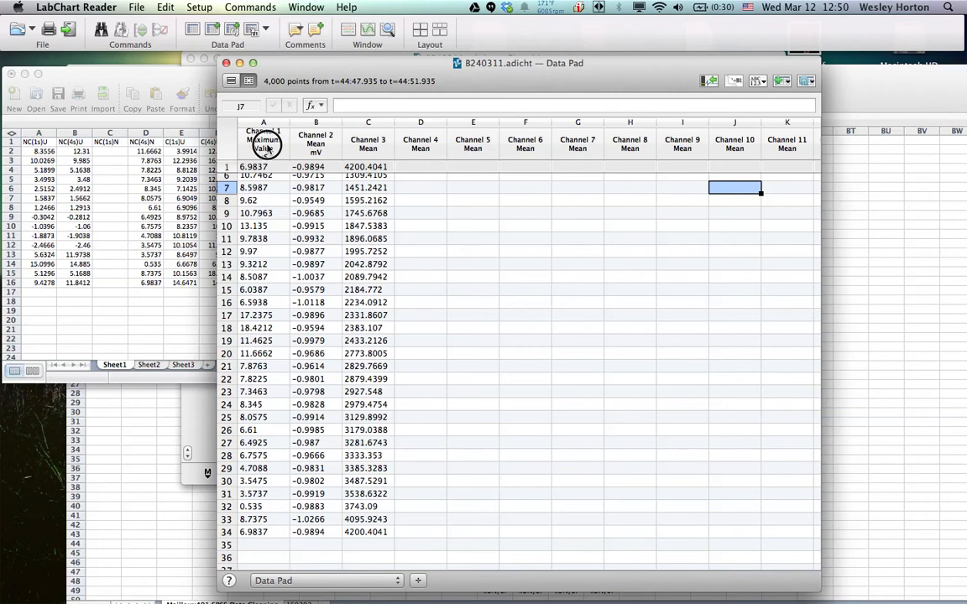
click(267, 148)
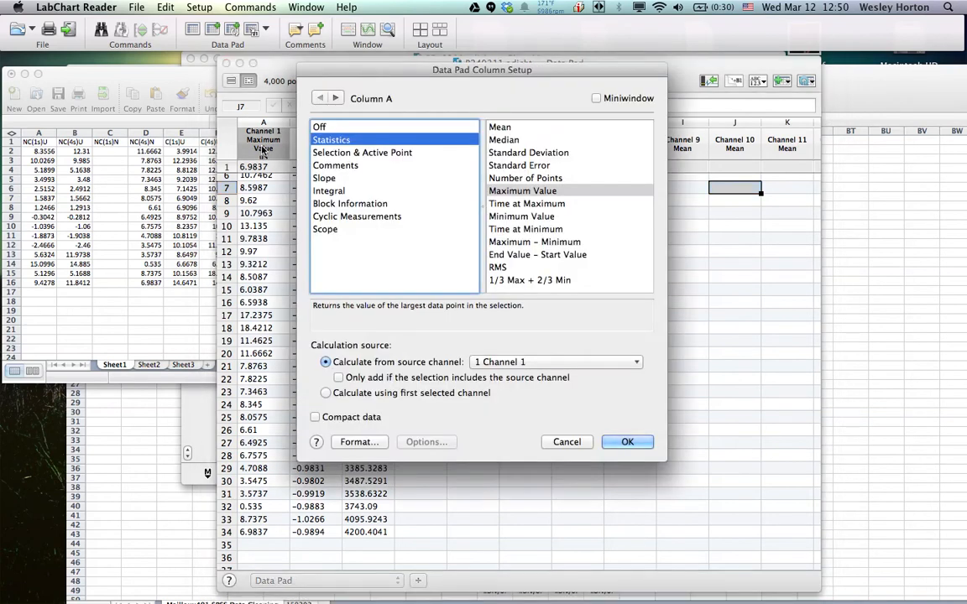
click(516, 127)
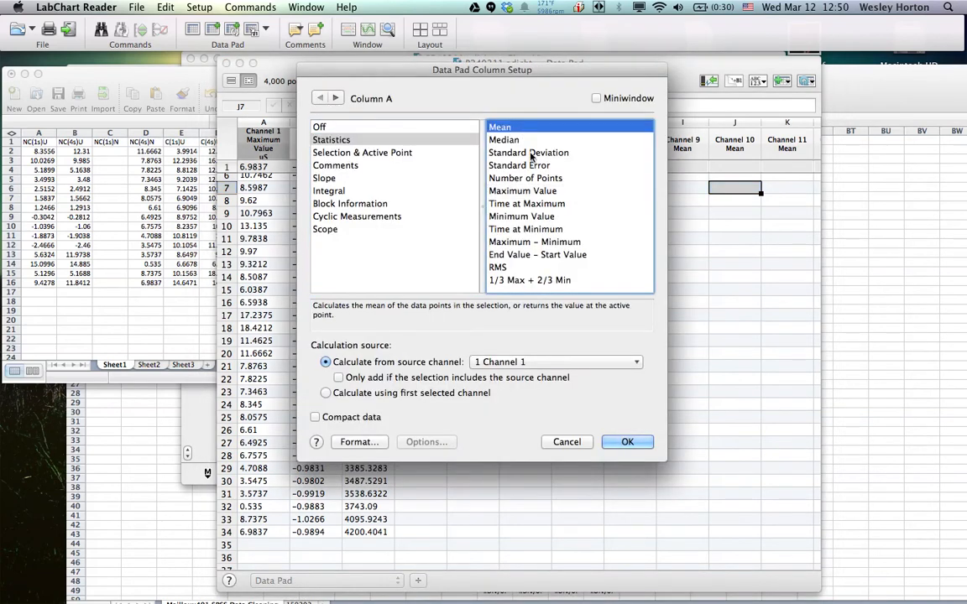
click(625, 442)
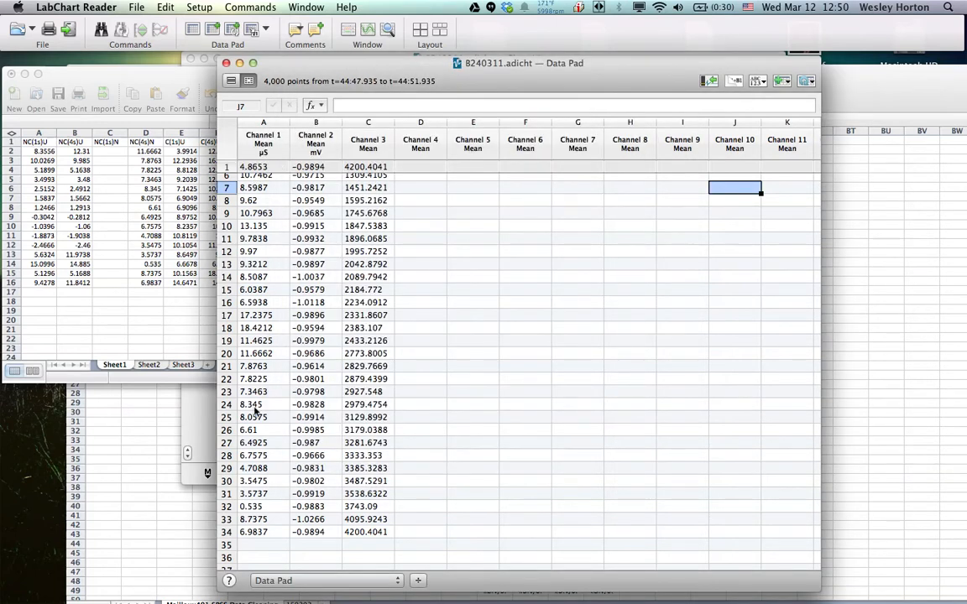
Delete rows 2 to 34 from the Data Pad
drag(228, 532, 226, 181)
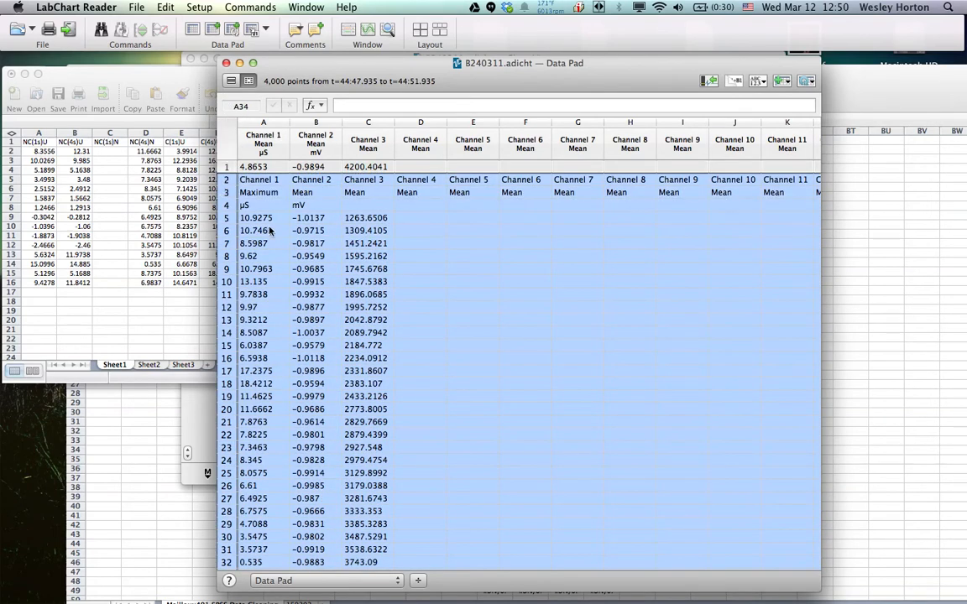
right_click(271, 225)
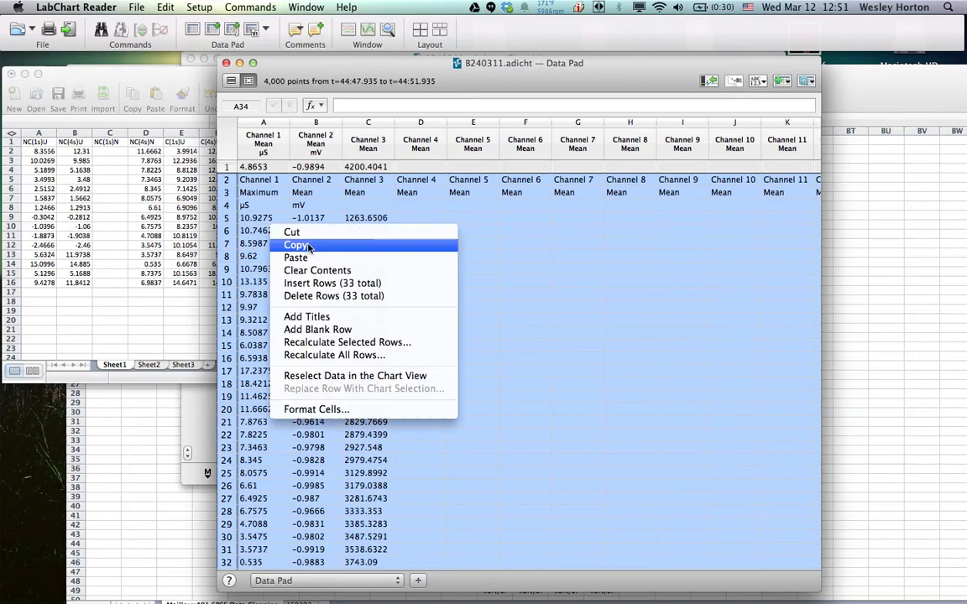
click(327, 298)
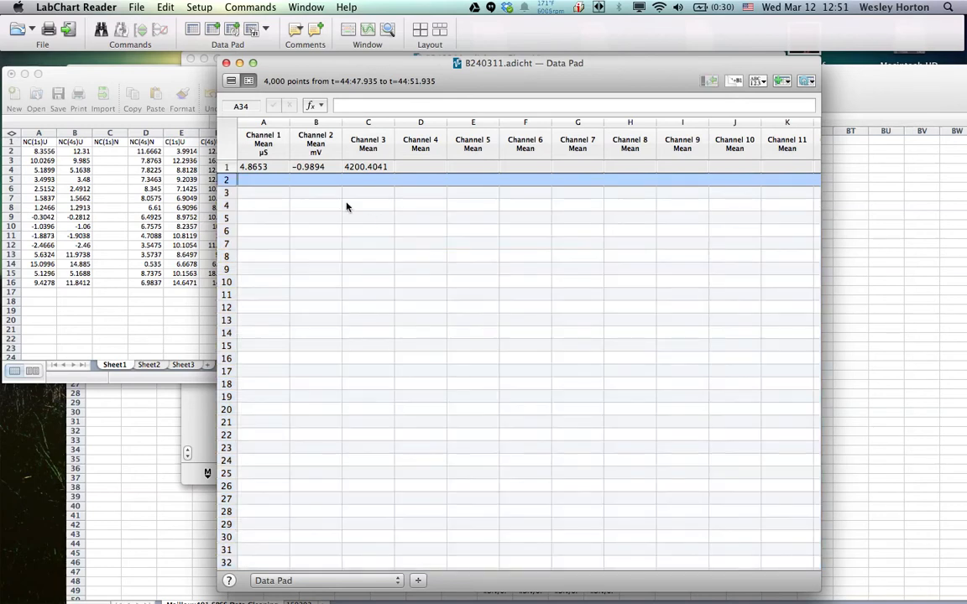
Add multiple Data Pad entries for 1 s before each comment containing "neutral", stepping through the whole file
click(233, 31)
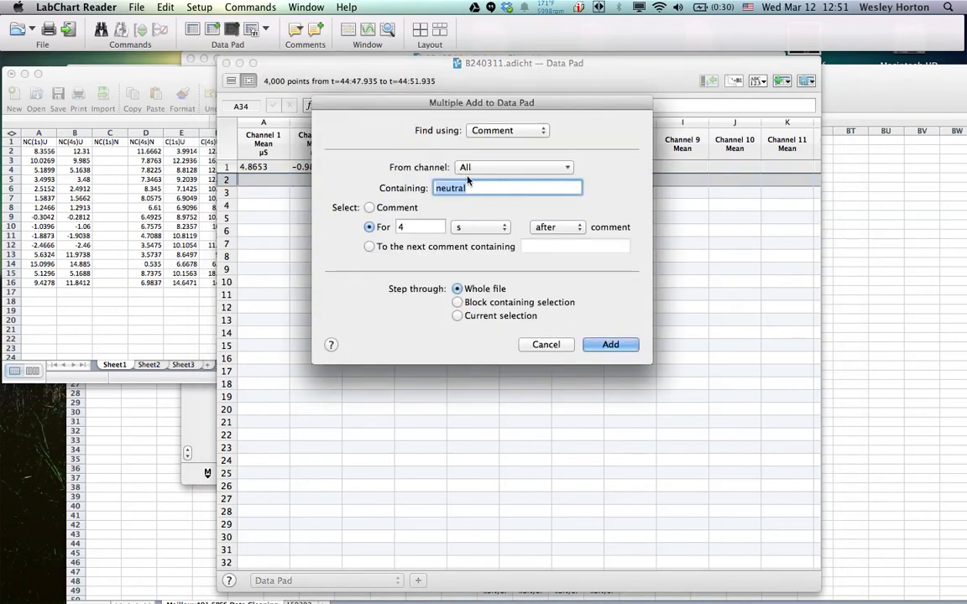
click(399, 229)
text(1)
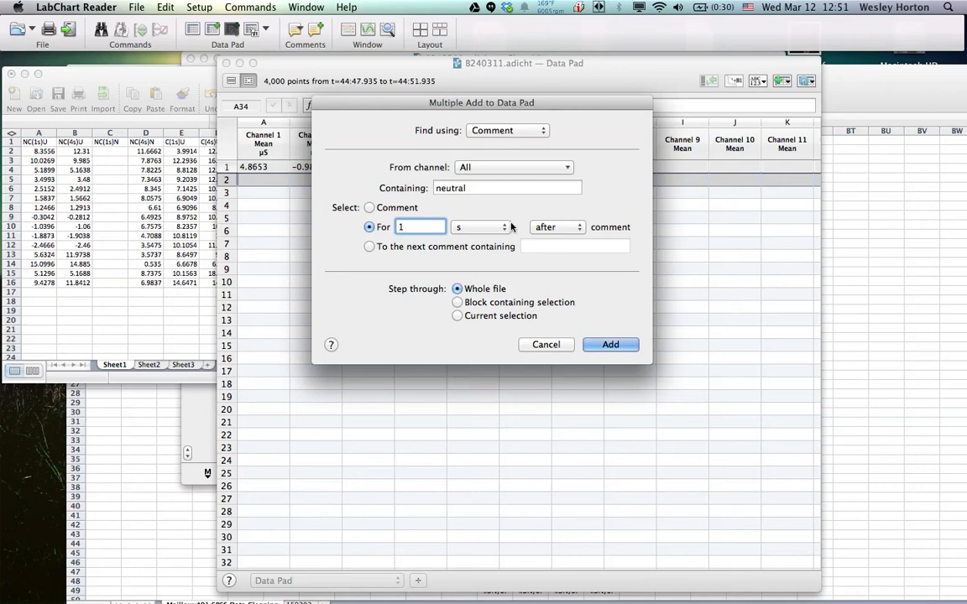
click(544, 228)
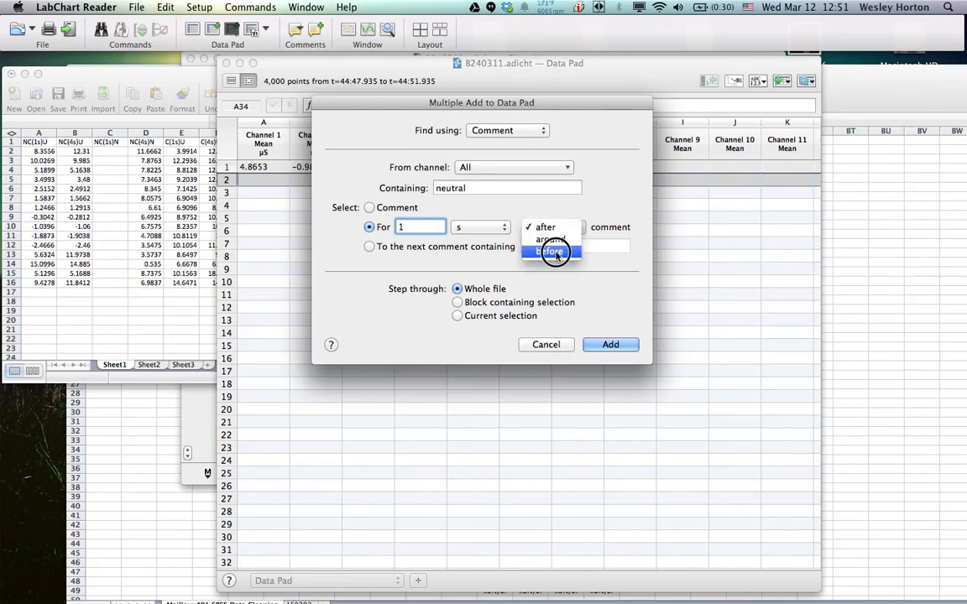
click(554, 251)
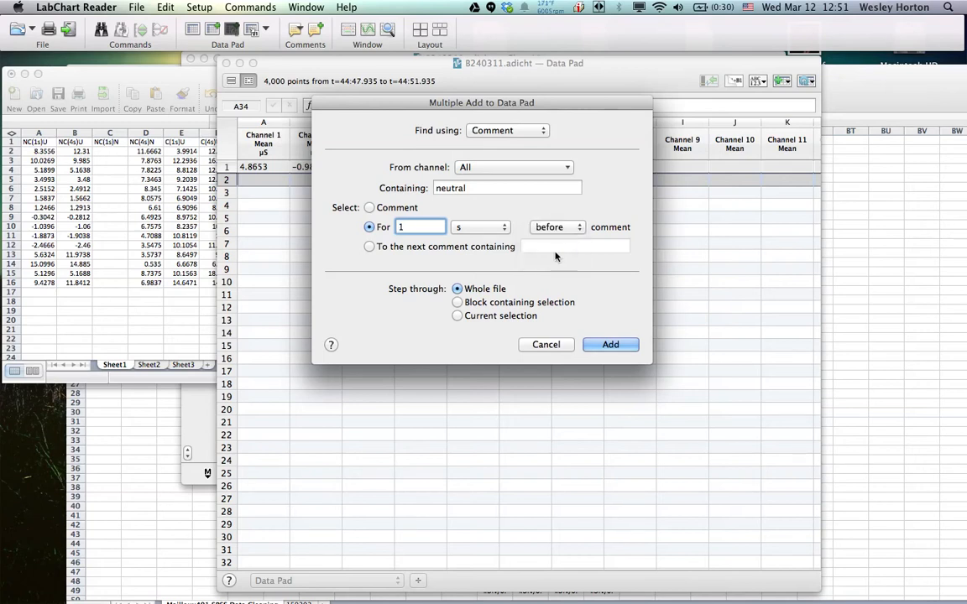
click(608, 344)
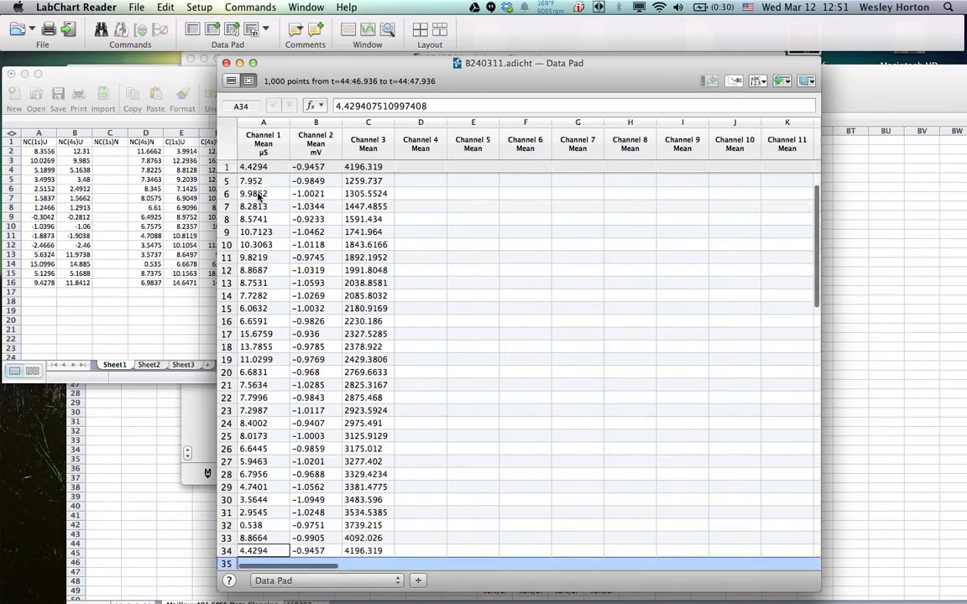
Copy the neutral Channel 1 mean values in rows 5 to 19 of the Data Pad
click(253, 219)
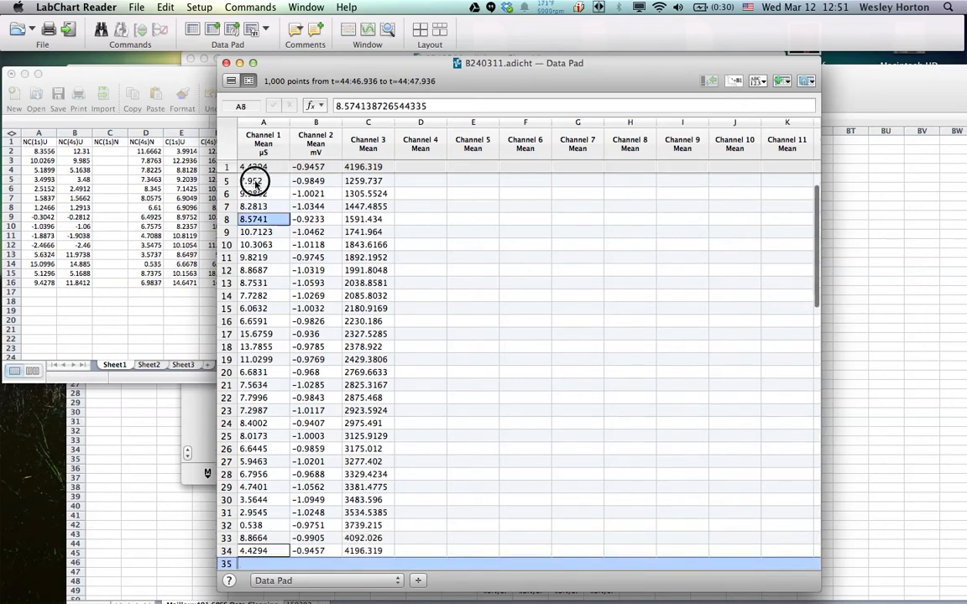
key(Up)
key(Up)
key(Up)
shift+click(258, 361)
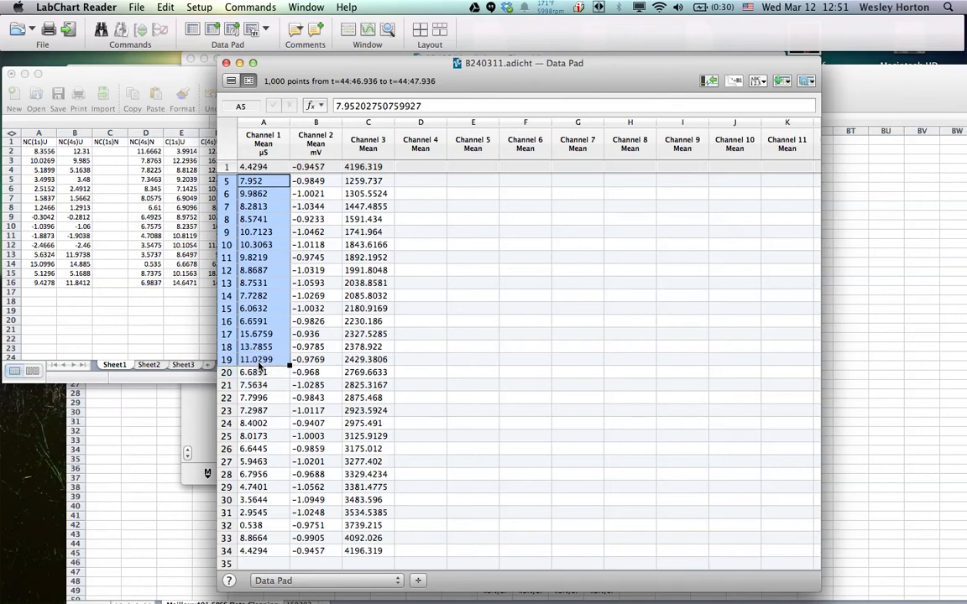
right_click(261, 327)
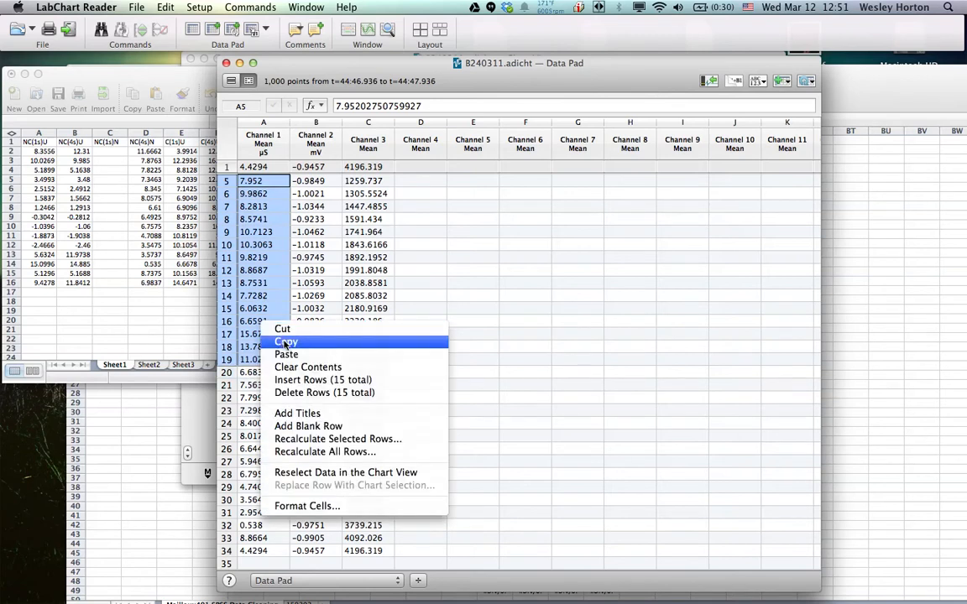
click(336, 340)
Switch to GSR Workbook 1.xlsx in Excel and paste the copied means into the C(1s)N column, starting at cell G2
click(134, 323)
click(246, 150)
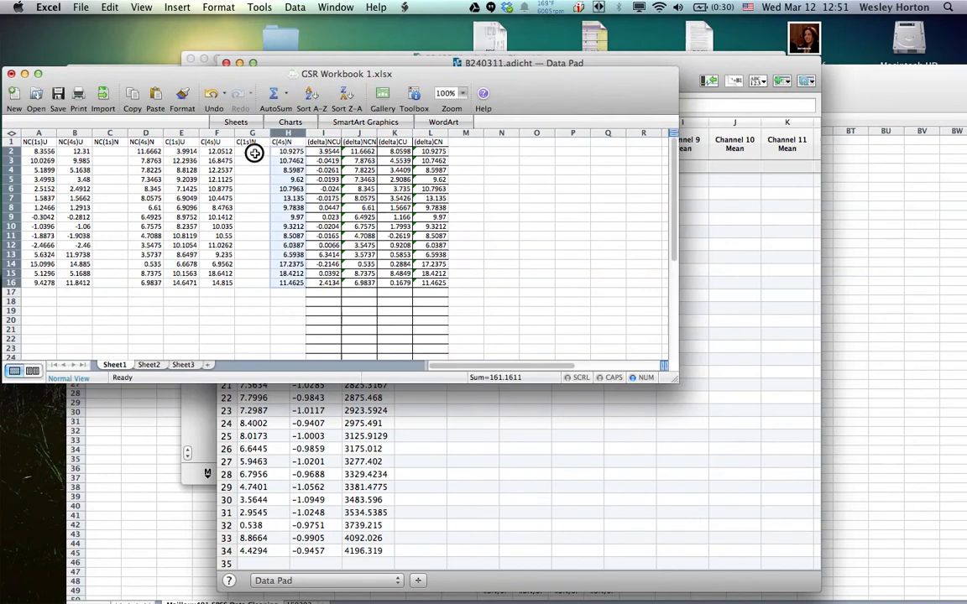
right_click(248, 154)
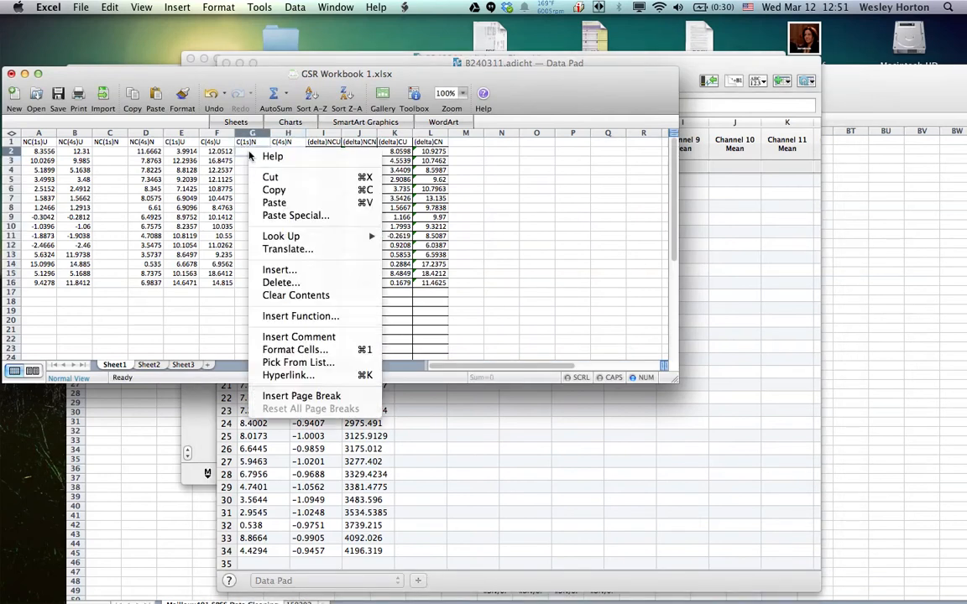
click(277, 204)
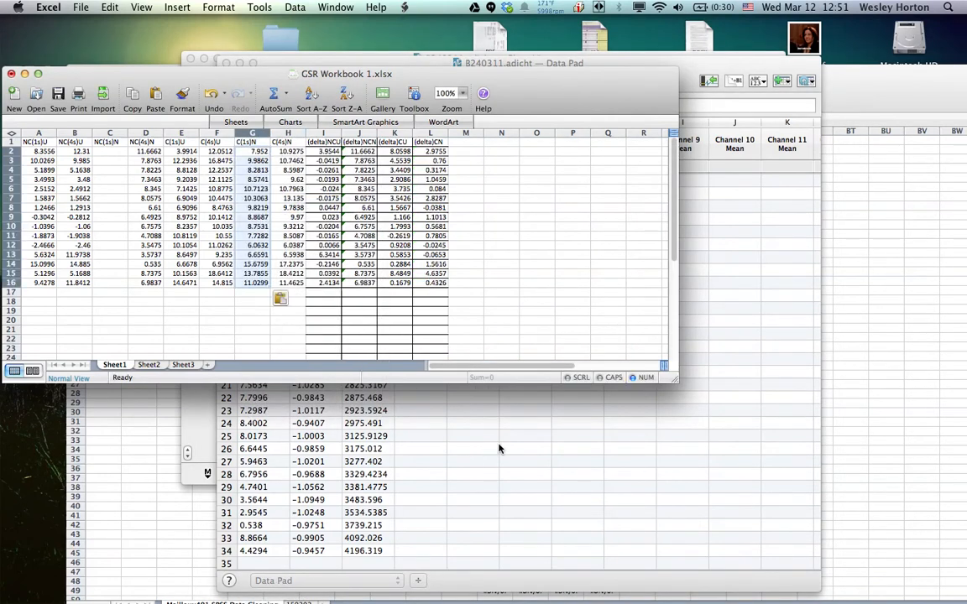
Return to the LabChart Data Pad and copy the neutral Channel 1 mean values in rows 20 to 34
click(375, 438)
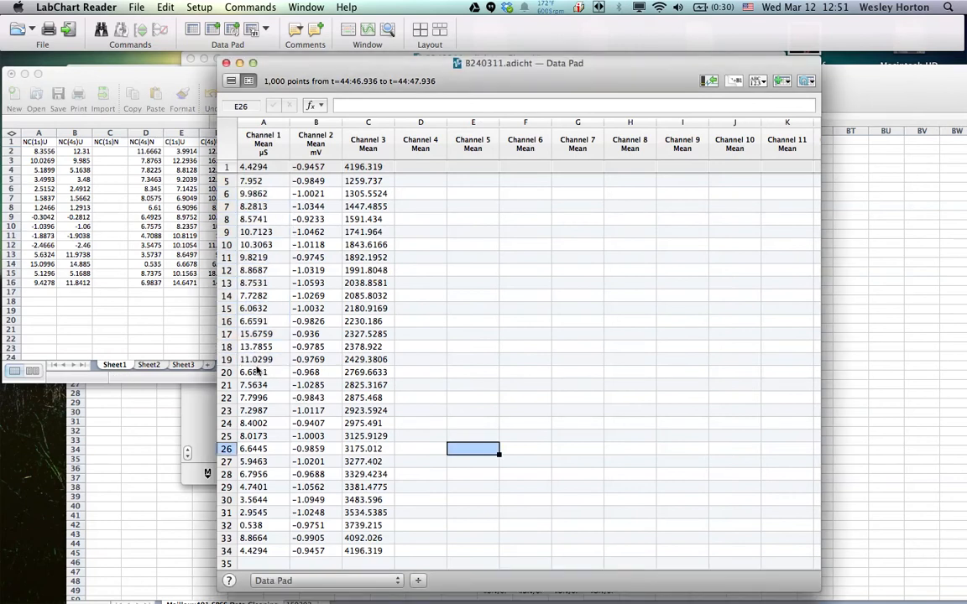
drag(252, 379, 258, 551)
right_click(262, 525)
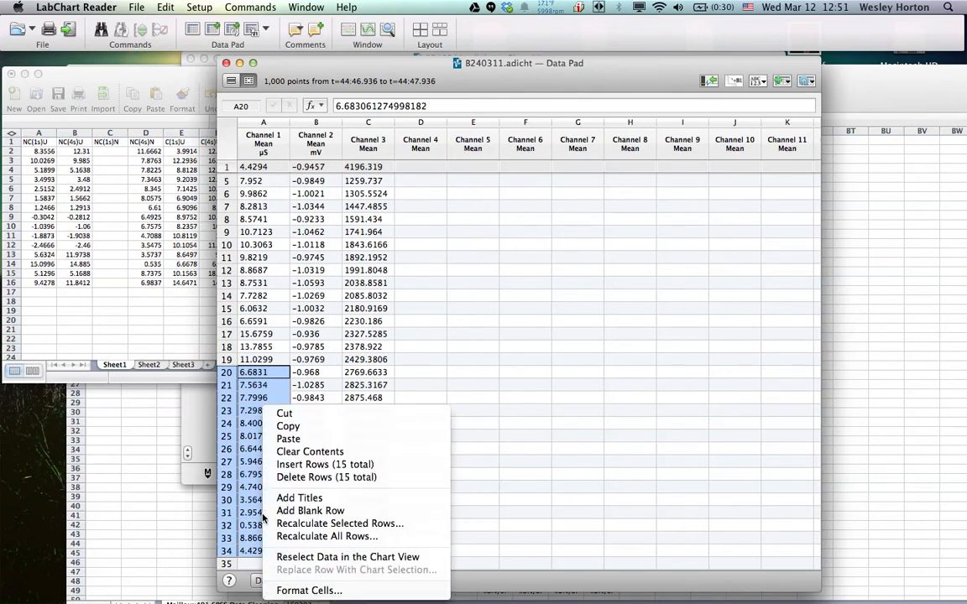
click(319, 434)
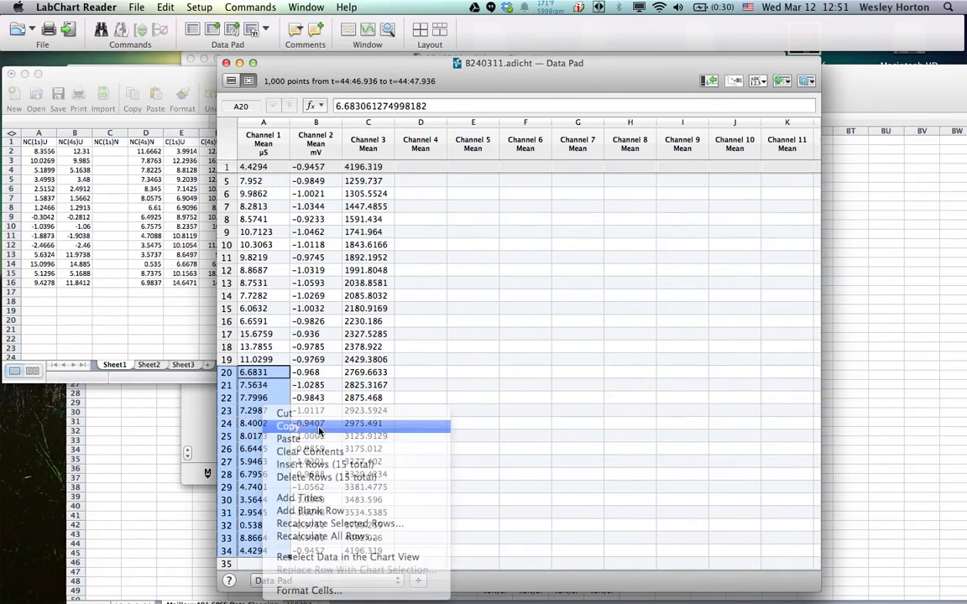
Switch to GSR Workbook 1.xlsx in Excel and paste the copied means into the NC(1s)N column, starting at cell C2
click(108, 155)
click(112, 149)
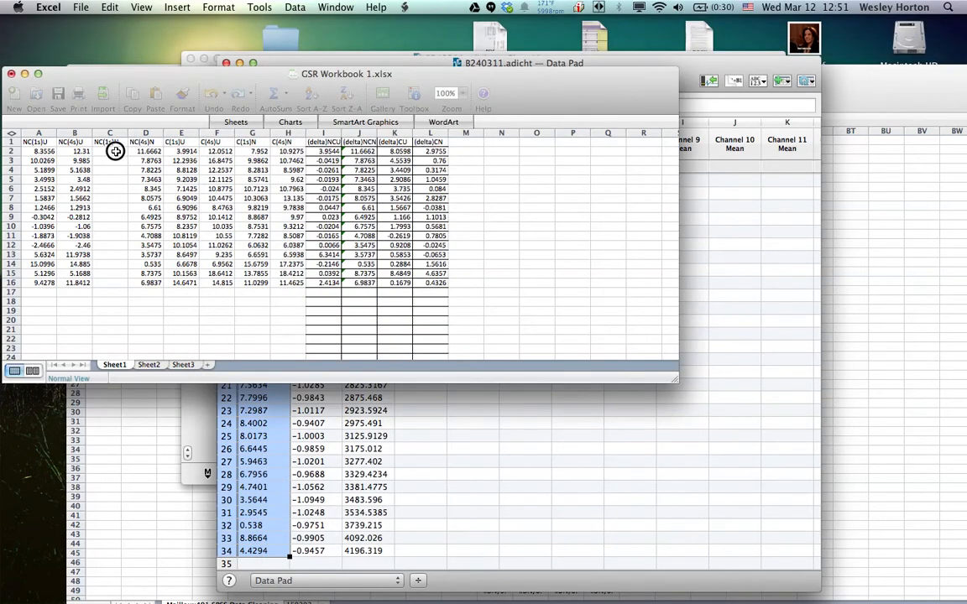
right_click(115, 151)
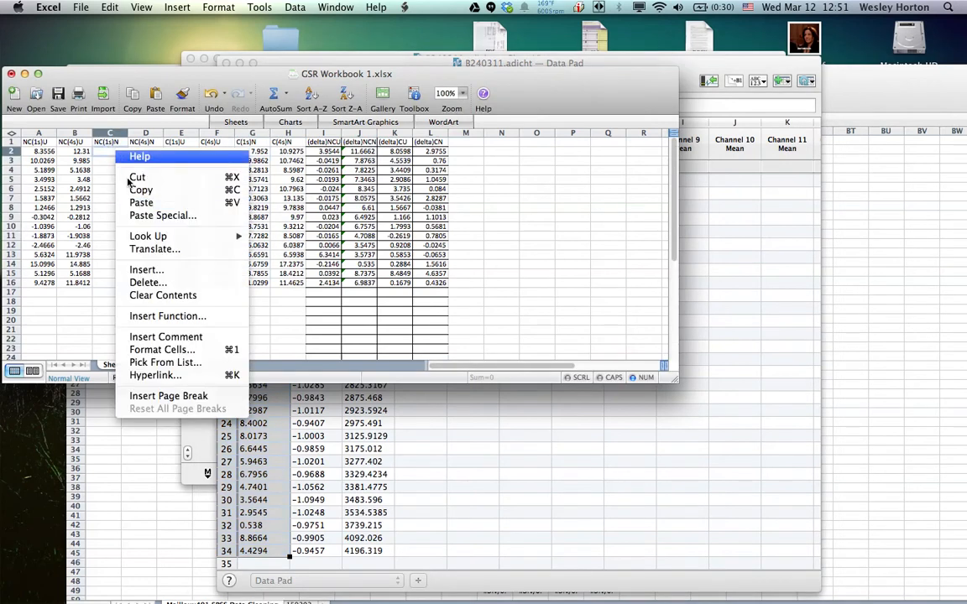
click(122, 196)
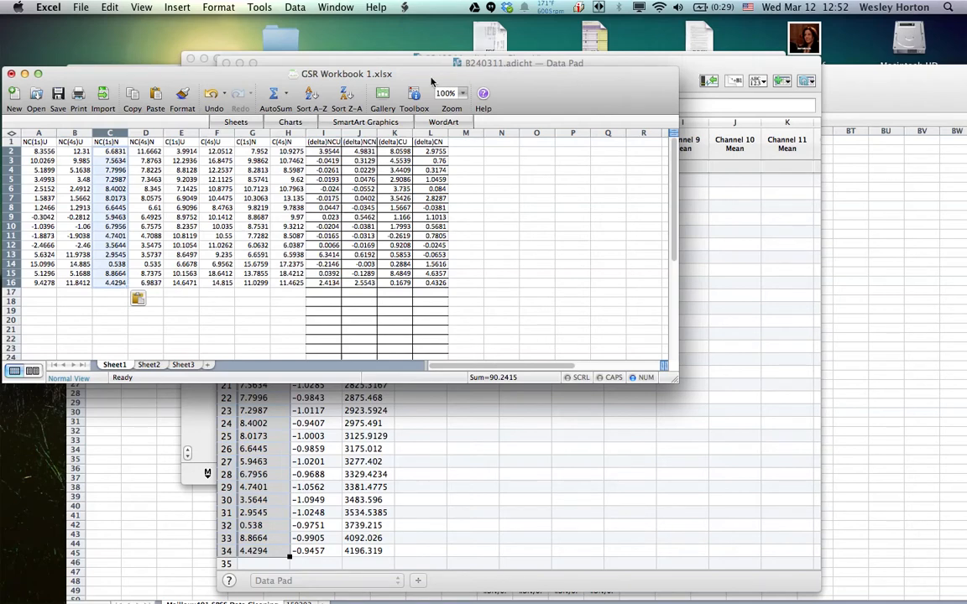
Move the GSR Workbook 1.xlsx window higher, bring SPSS GSR Worksheet 2.xlsx to the front and look through its column headings
drag(422, 80, 433, 25)
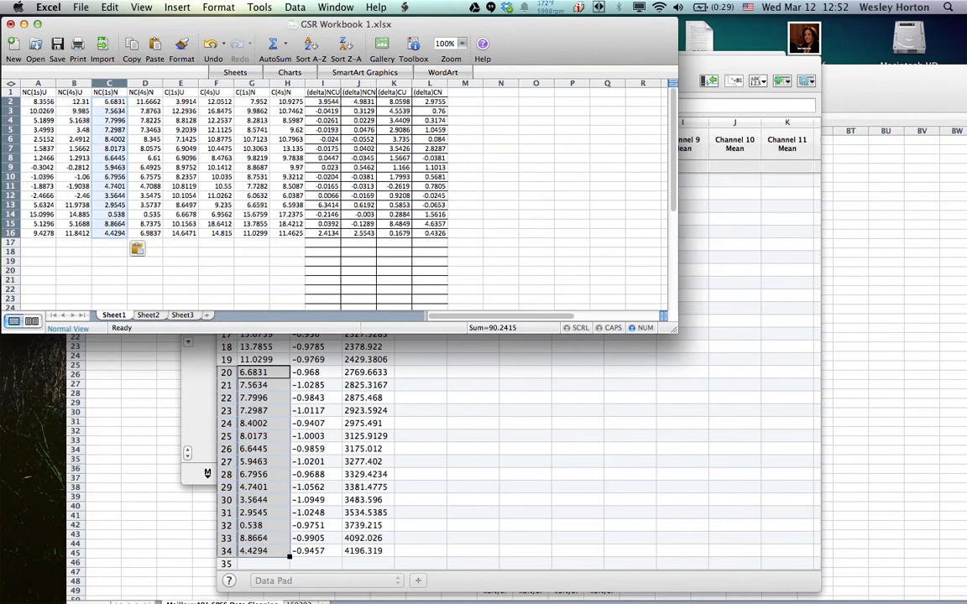
mouse_move(954, 376)
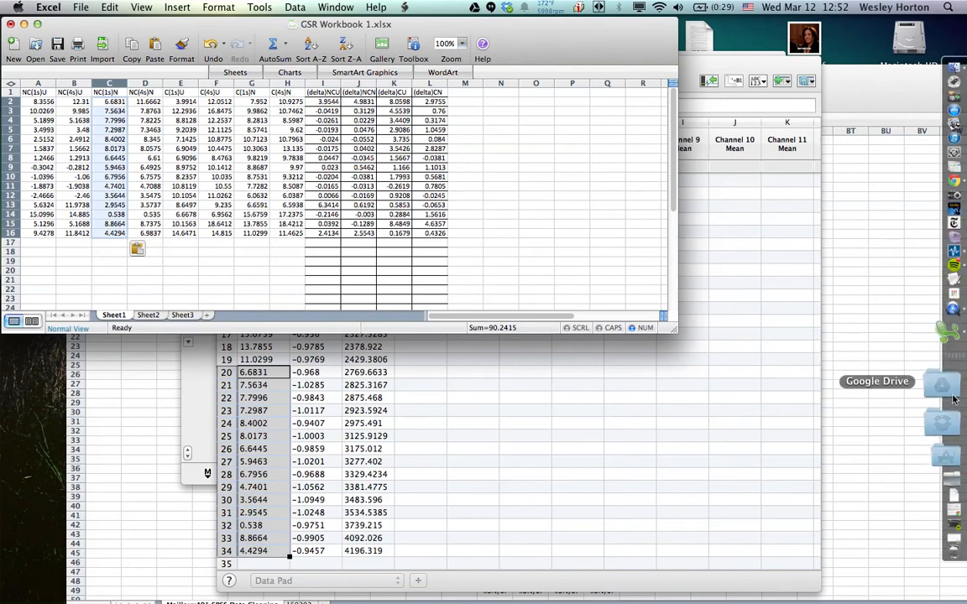
right_click(949, 371)
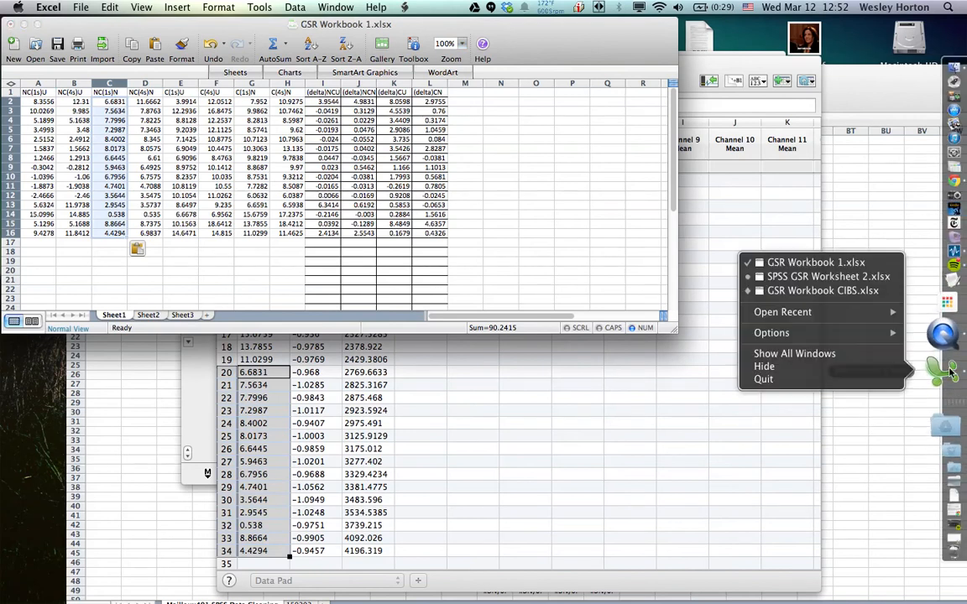
click(829, 278)
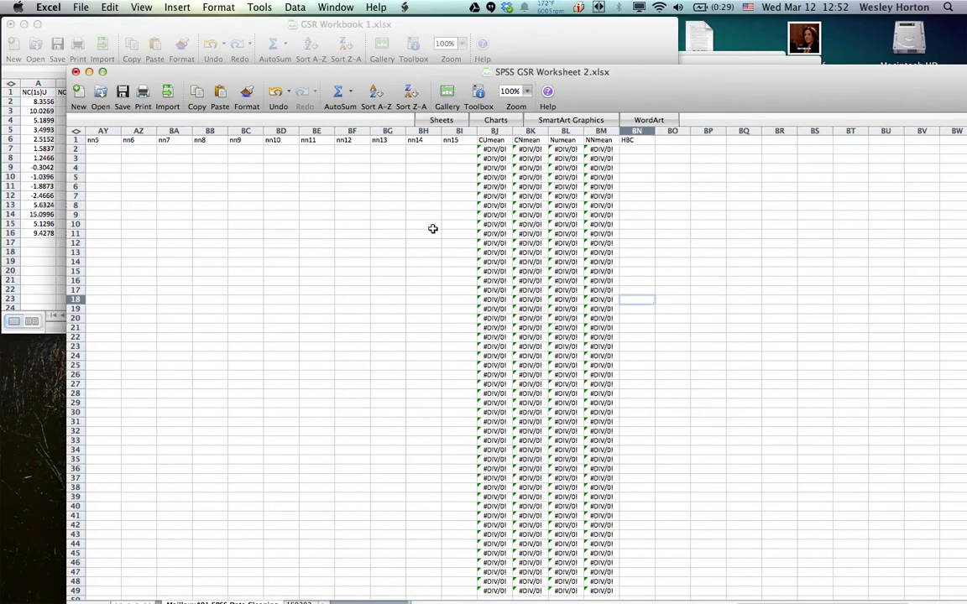
scroll(432, 228, left, 15)
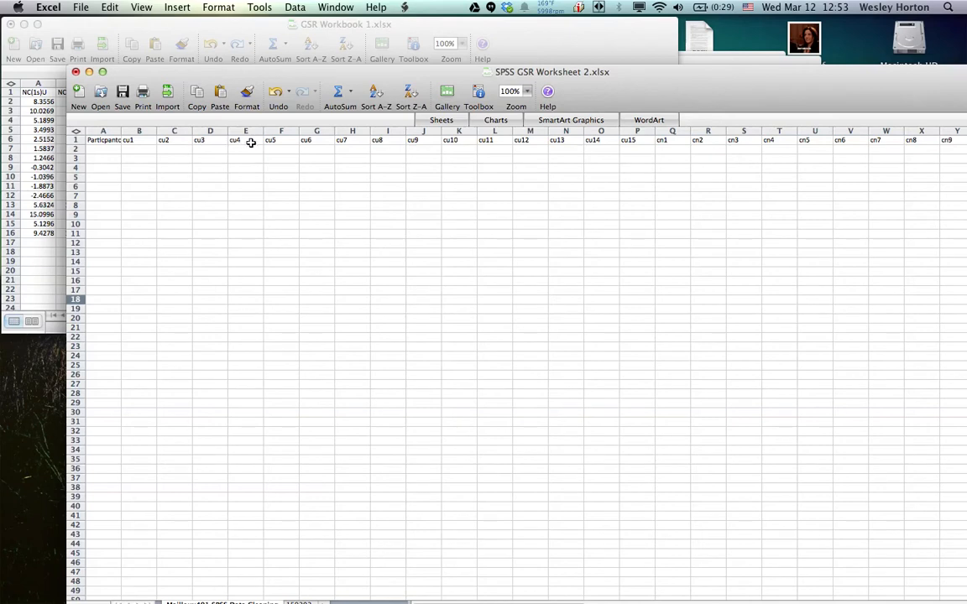
scroll(250, 142, right, 10)
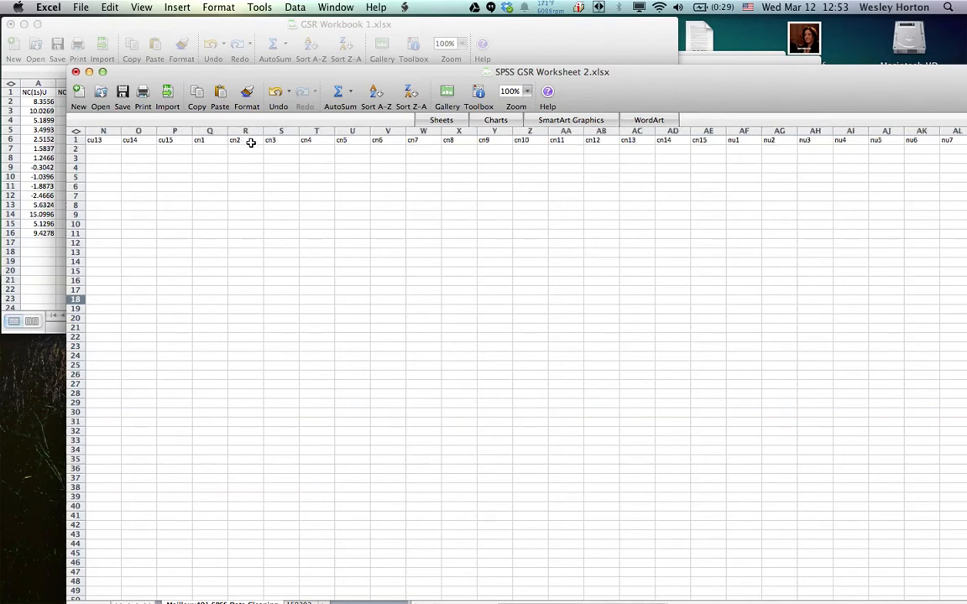
Copy the (delta)NCU values in I2:I16 of GSR Workbook 1.xlsx and return to SPSS GSR Worksheet 2.xlsx
scroll(286, 143, right, 1)
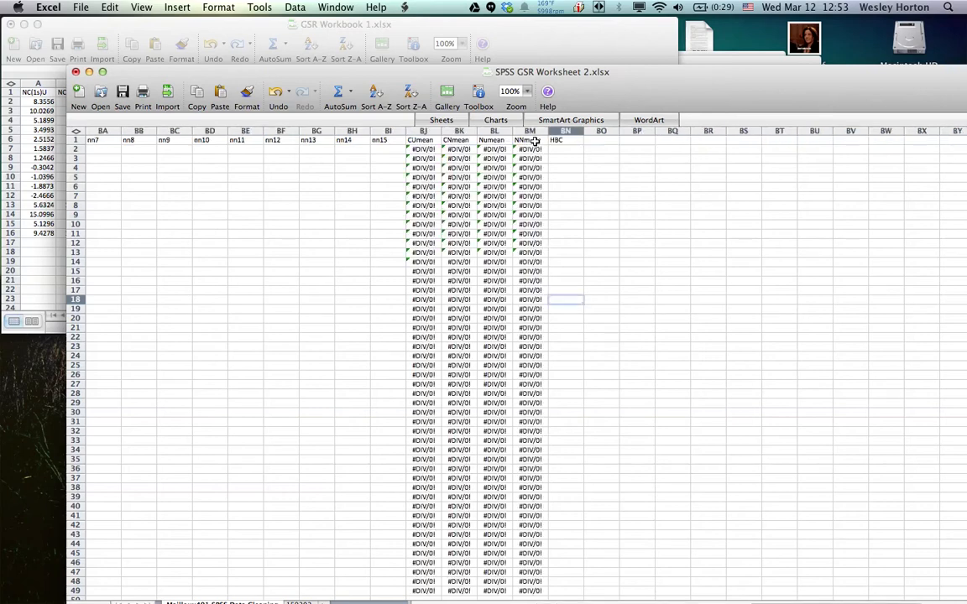
scroll(535, 141, right, 20)
scroll(534, 141, left, 20)
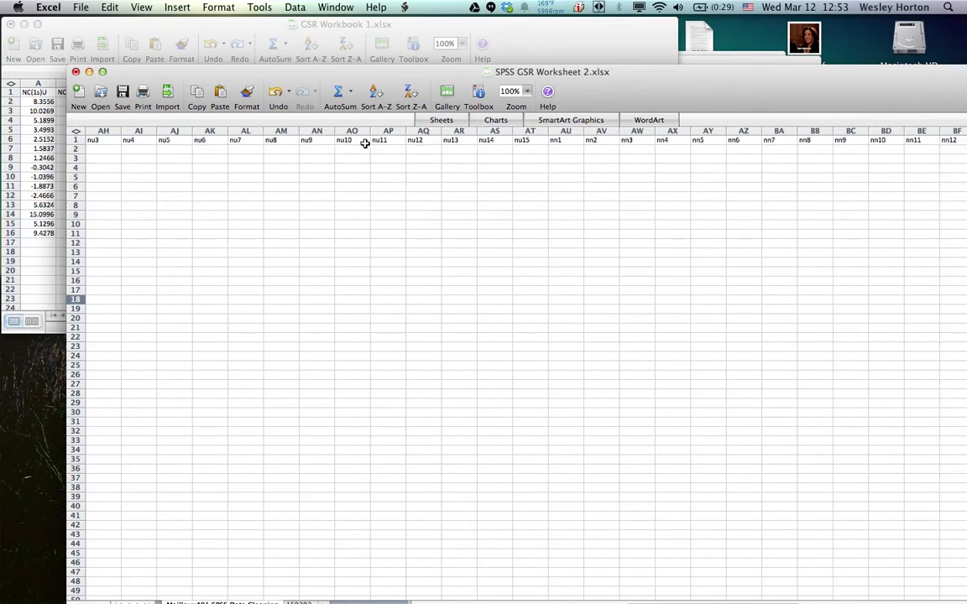
scroll(315, 149, left, 6)
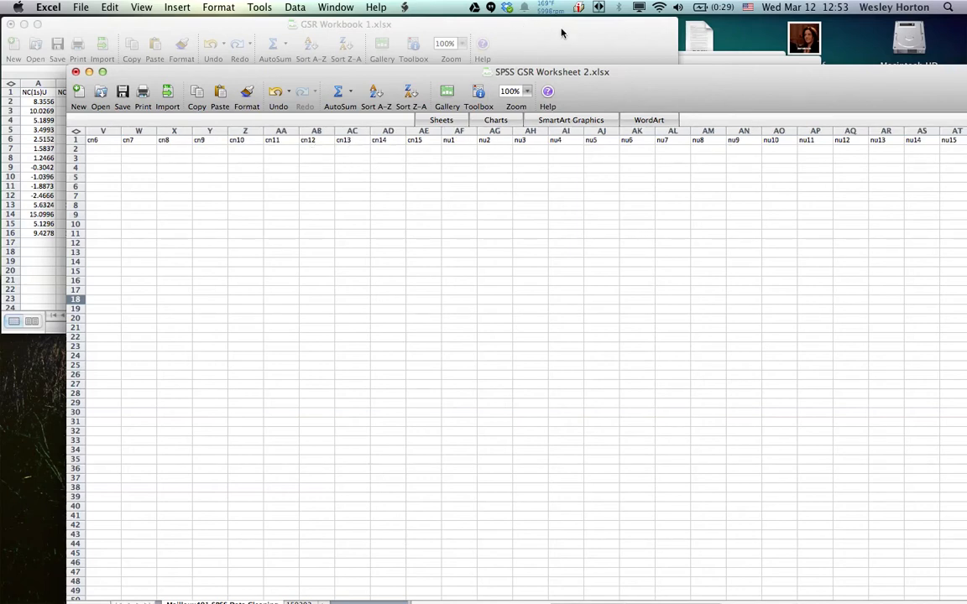
click(538, 43)
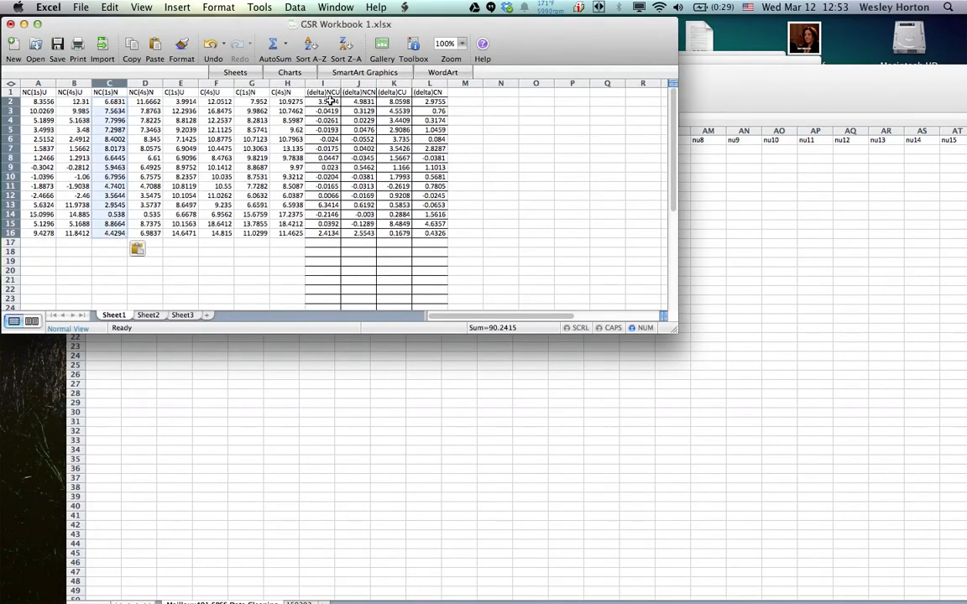
drag(324, 102, 324, 233)
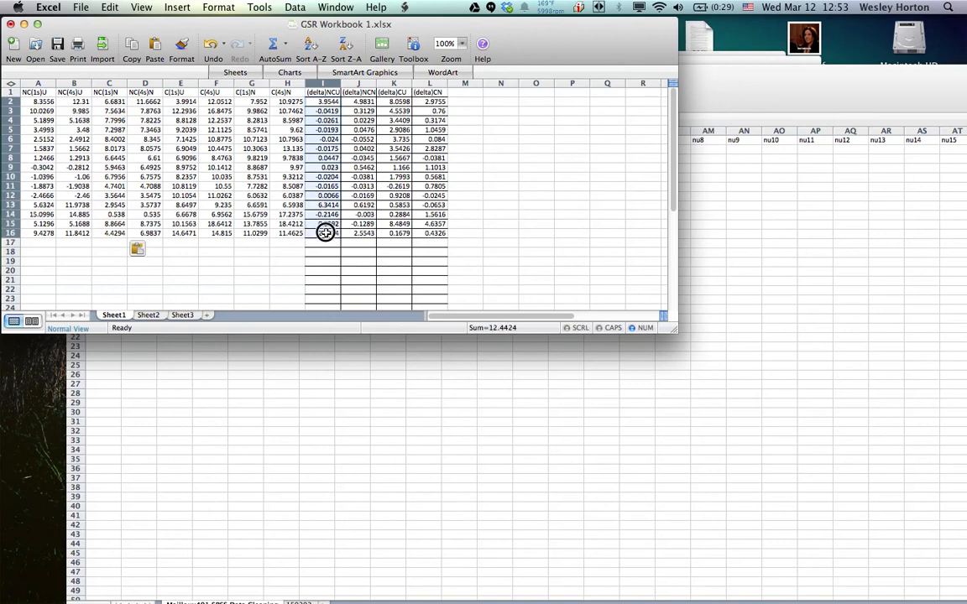
right_click(327, 205)
click(337, 239)
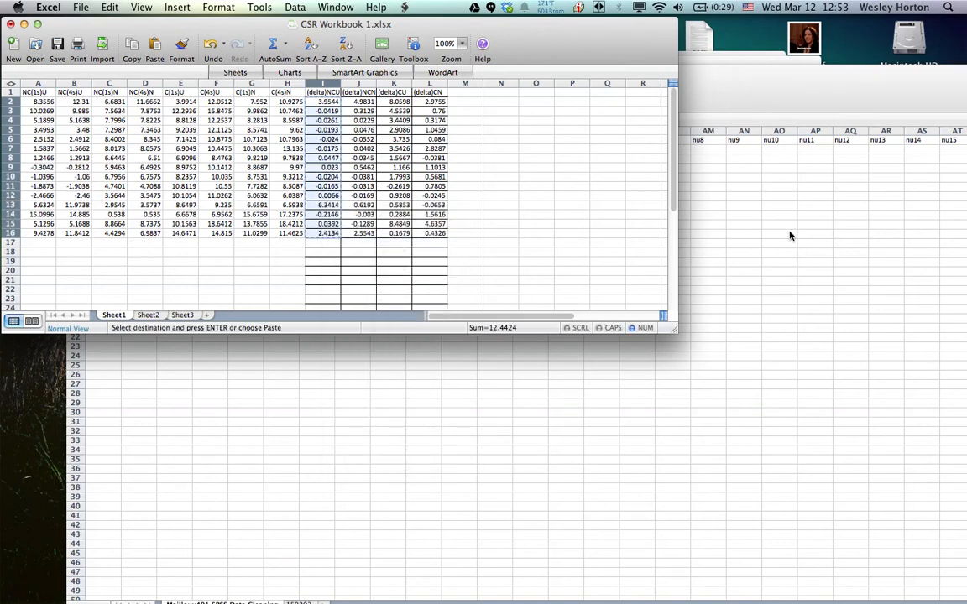
click(789, 235)
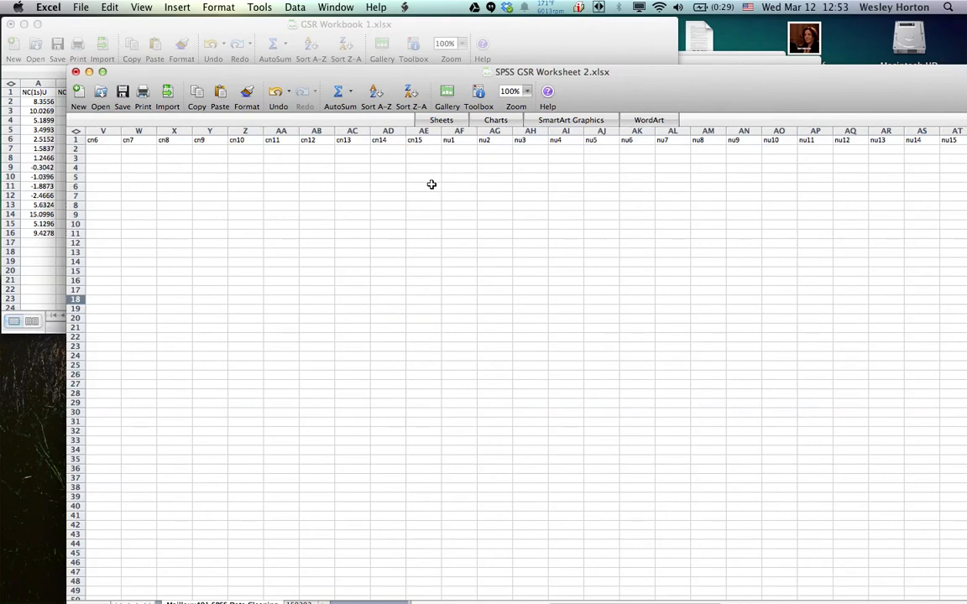
click(459, 149)
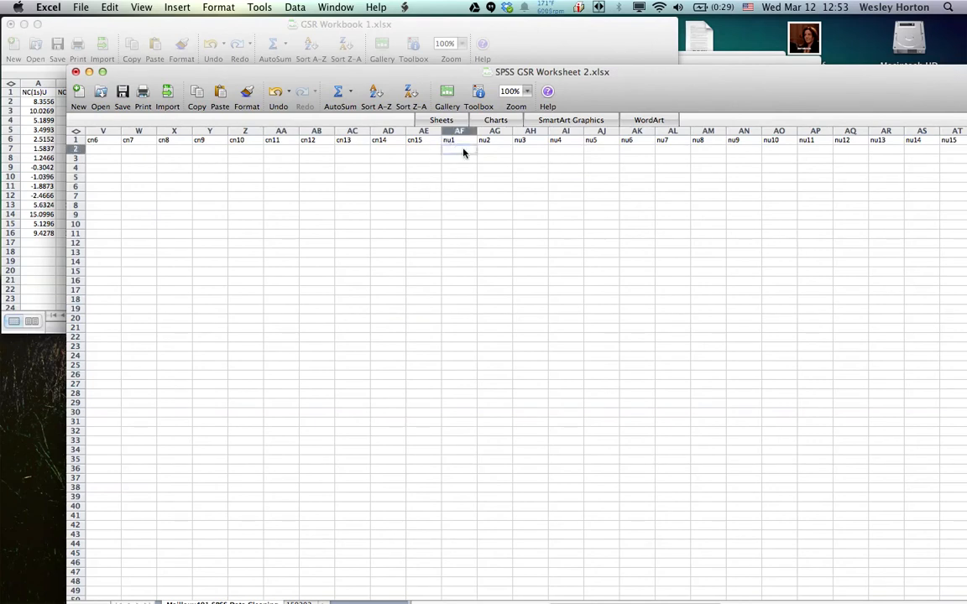
right_click(462, 152)
click(497, 215)
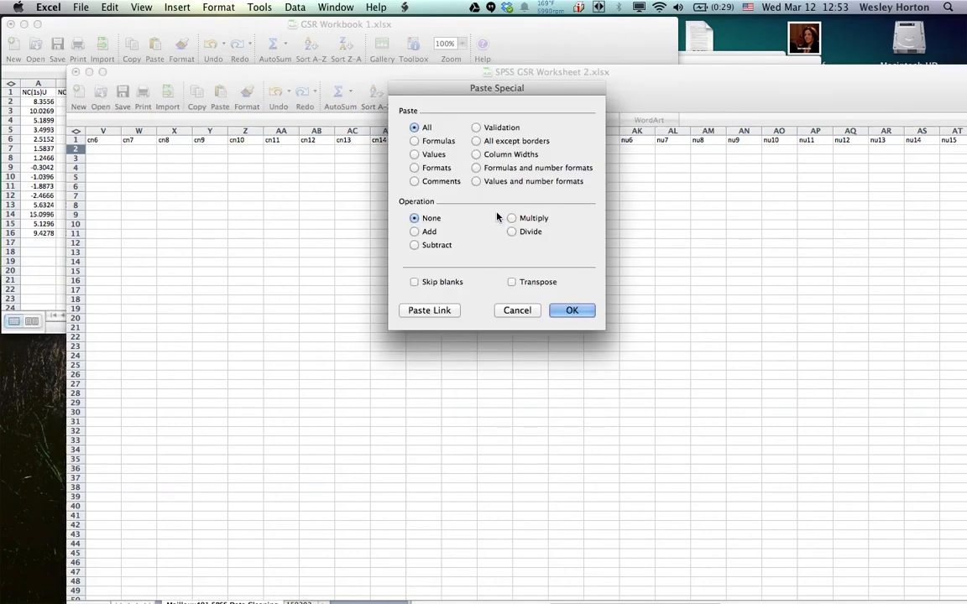
click(512, 283)
click(414, 154)
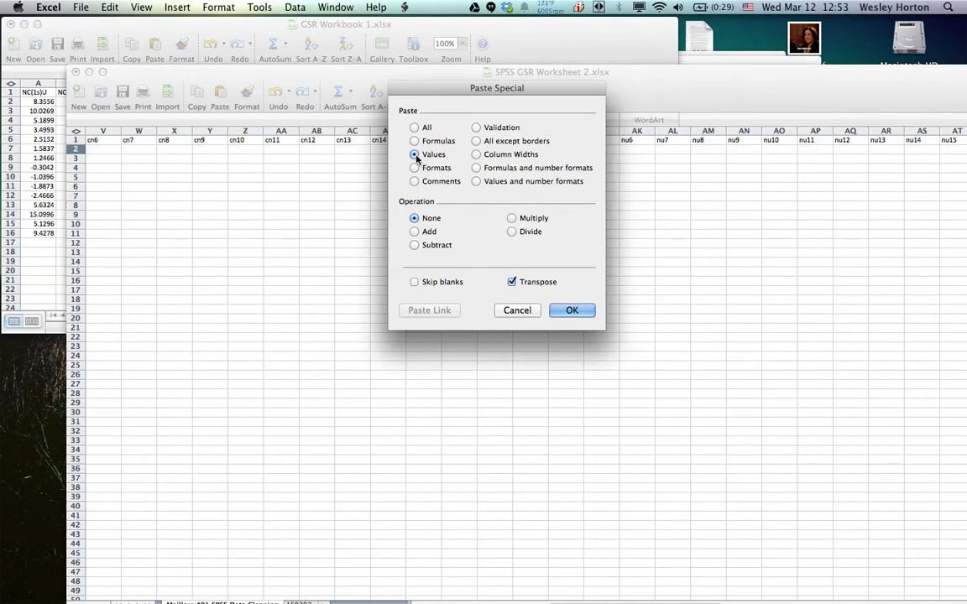
click(517, 312)
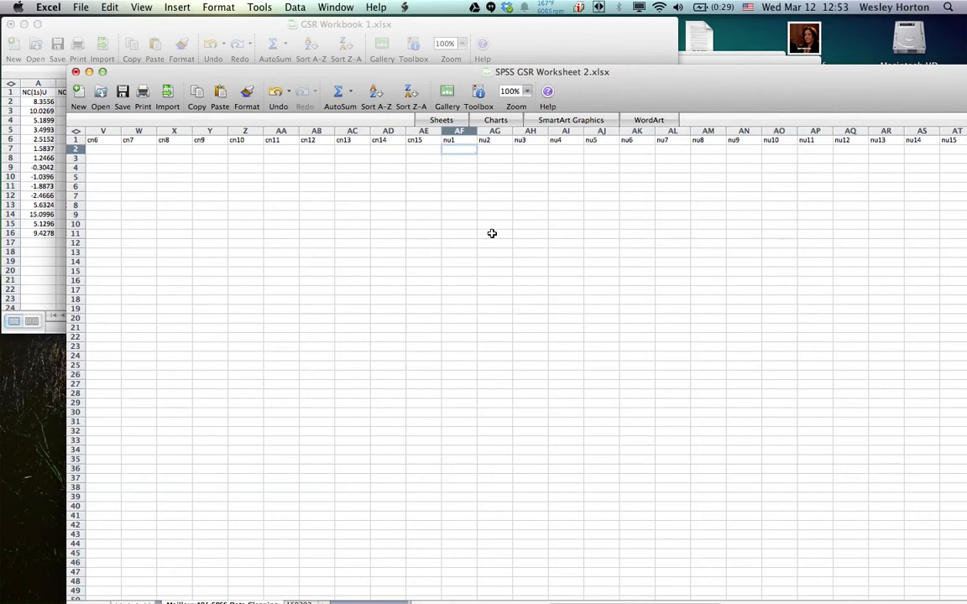
Try a plain paste of the copied values across nu1 to nu15 in row 2, and undo it
drag(460, 155, 943, 149)
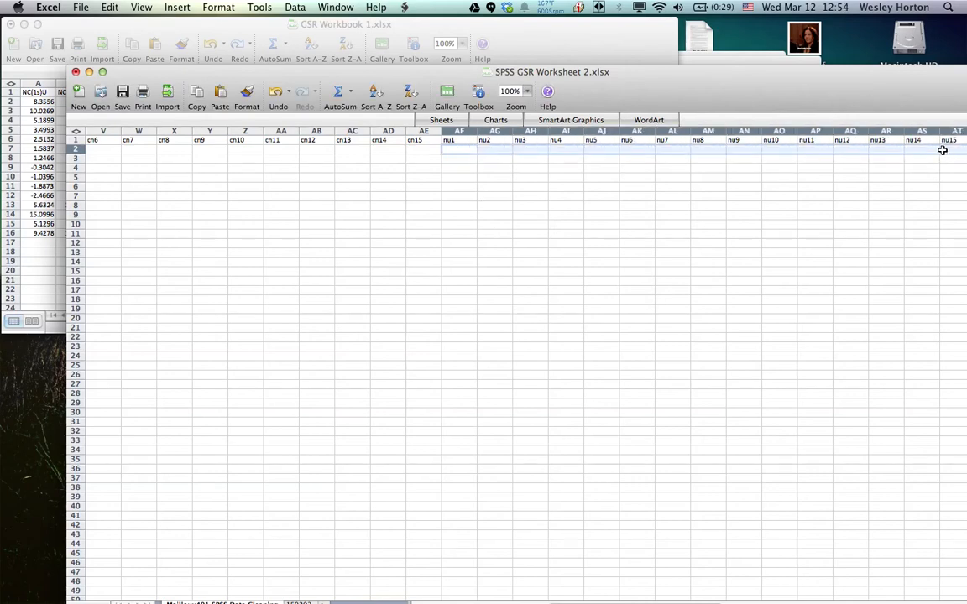
right_click(924, 154)
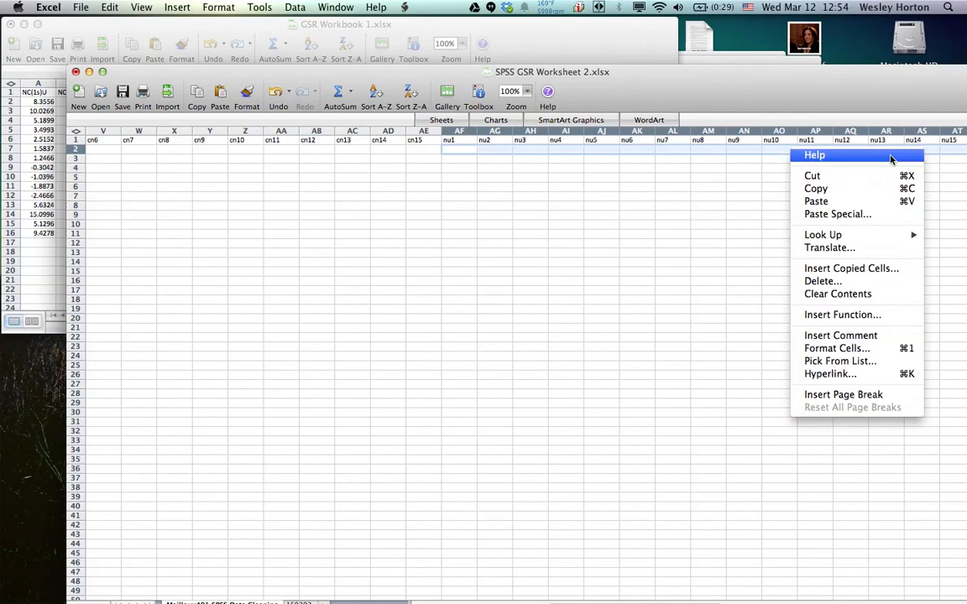
click(841, 204)
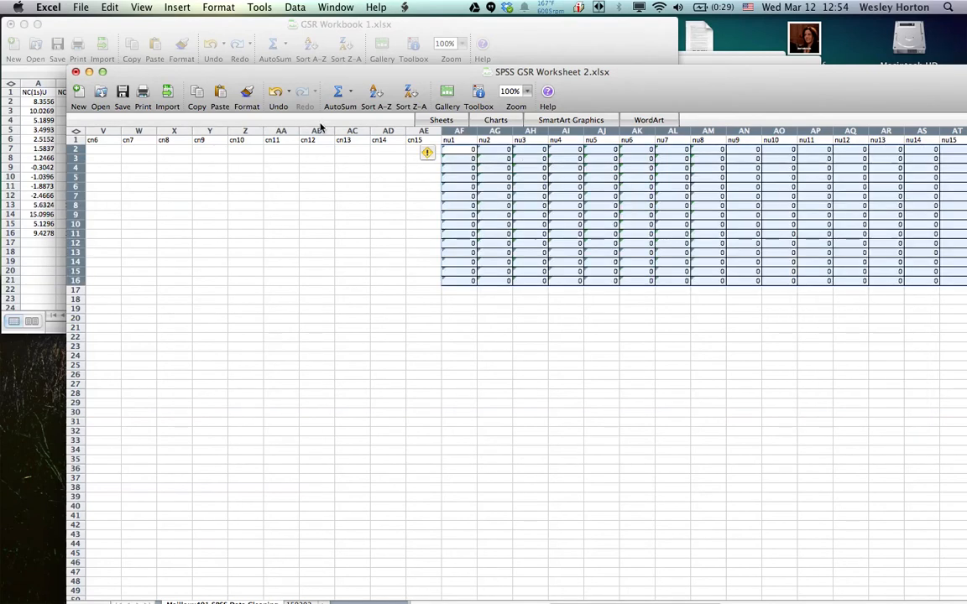
click(274, 92)
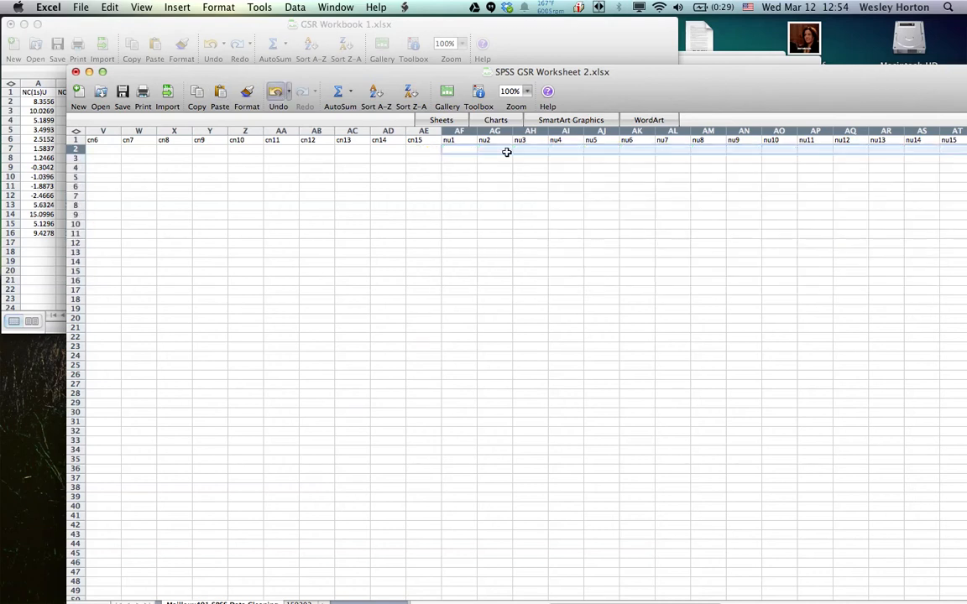
Paste the copied (delta)NCU data as transposed values only into nu1 to nu15 in row 2 (AF2:AT2)
drag(466, 149, 941, 154)
right_click(896, 154)
click(846, 211)
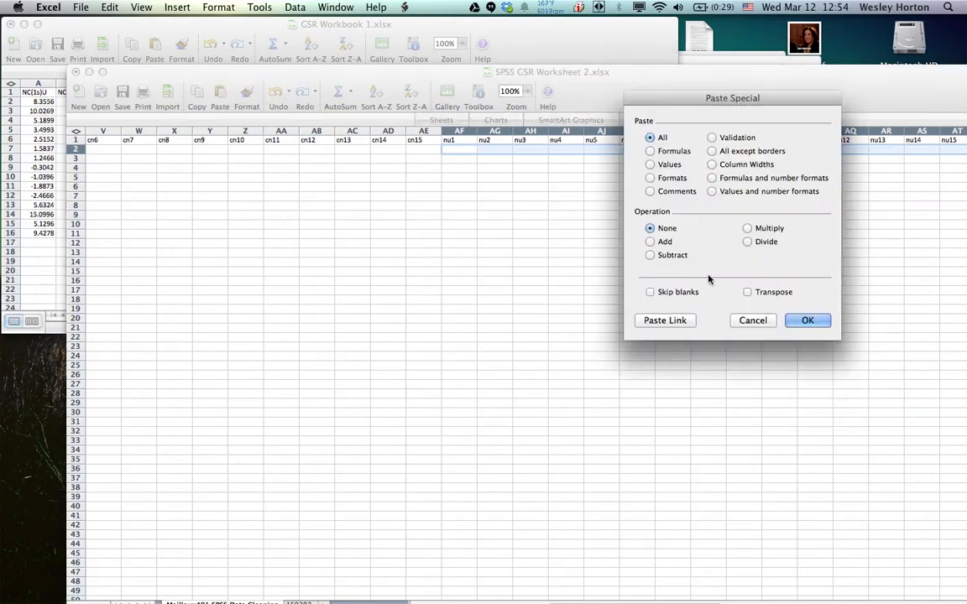
click(747, 292)
click(650, 165)
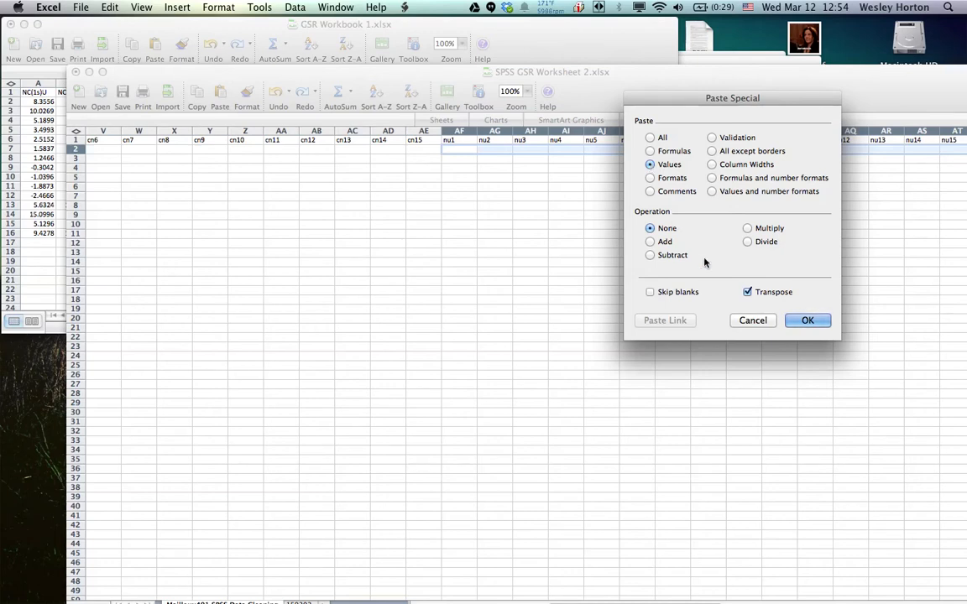
click(807, 321)
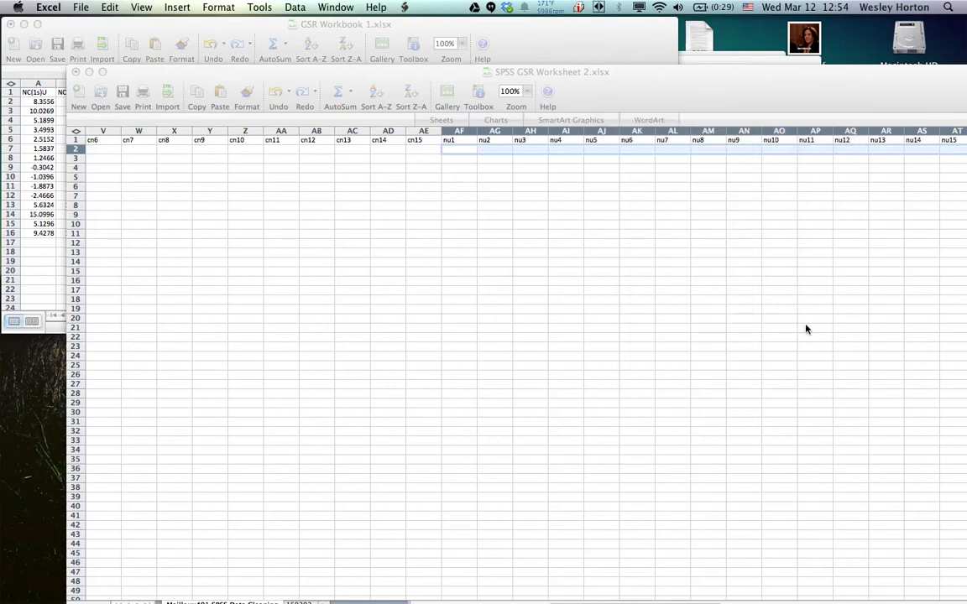
Switch to GSR Workbook 1.xlsx and copy the (delta)NCN values in J2:J16
click(524, 40)
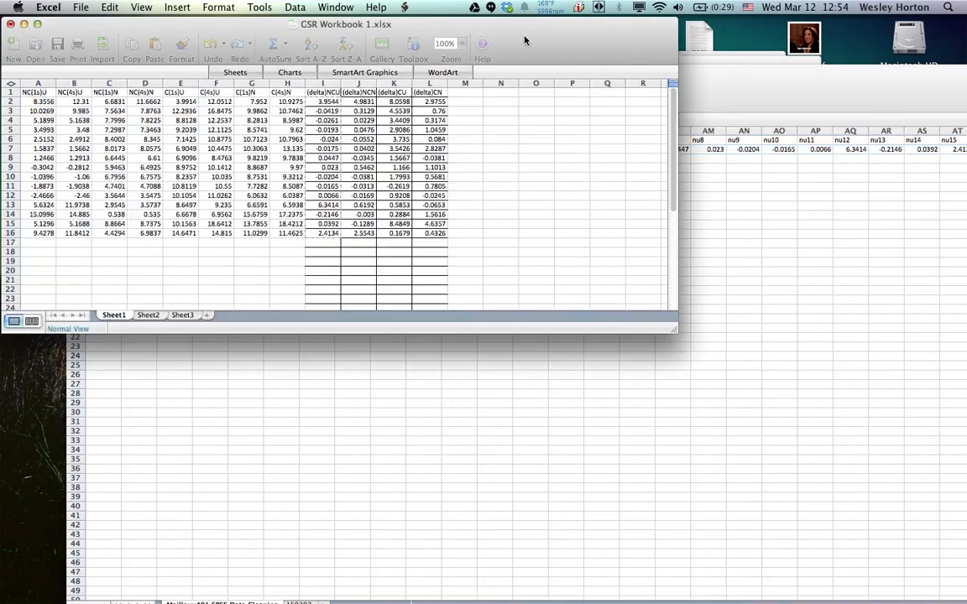
click(356, 103)
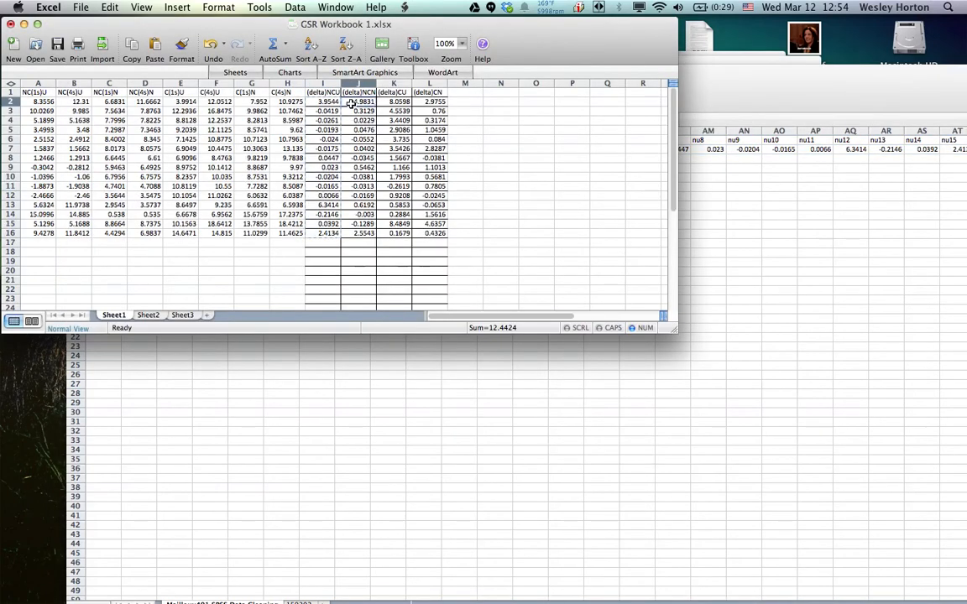
click(356, 103)
drag(356, 102, 359, 233)
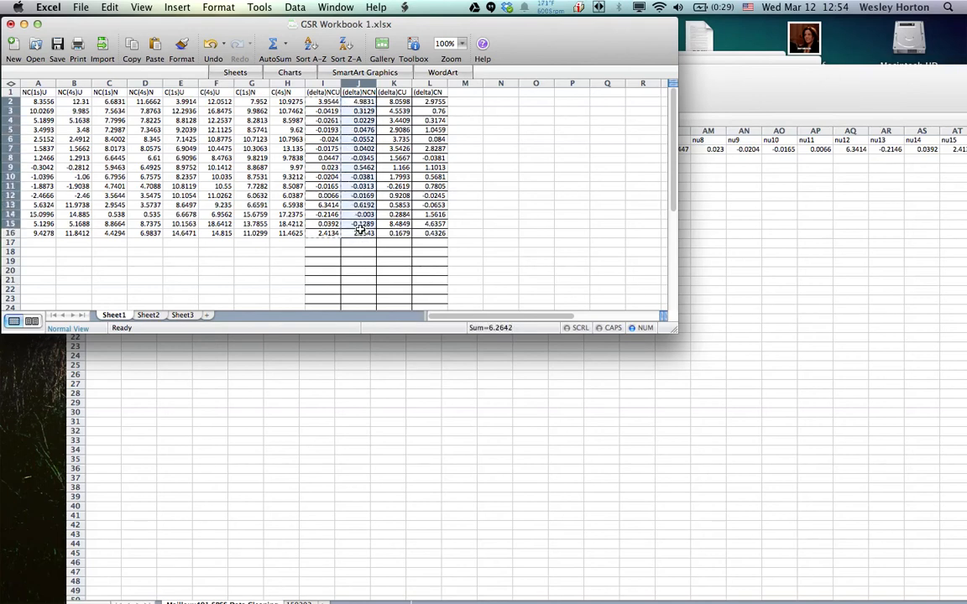
click(375, 254)
drag(365, 232, 359, 102)
right_click(358, 104)
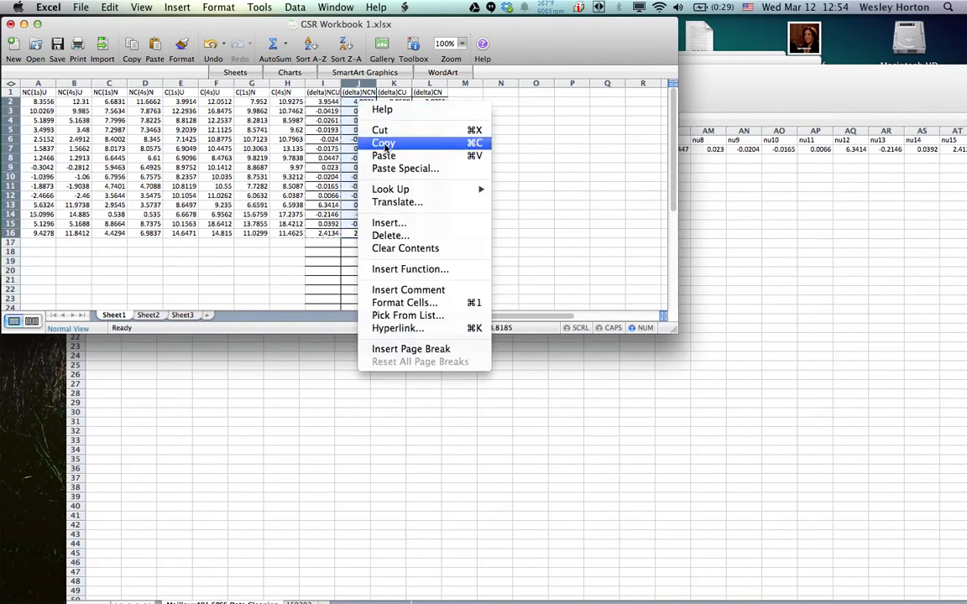
click(384, 144)
Switch to SPSS GSR Worksheet 2.xlsx and paste the (delta)NCN data as transposed values only into nn1 to nn15 in row 2 (AU2:BI2)
click(734, 209)
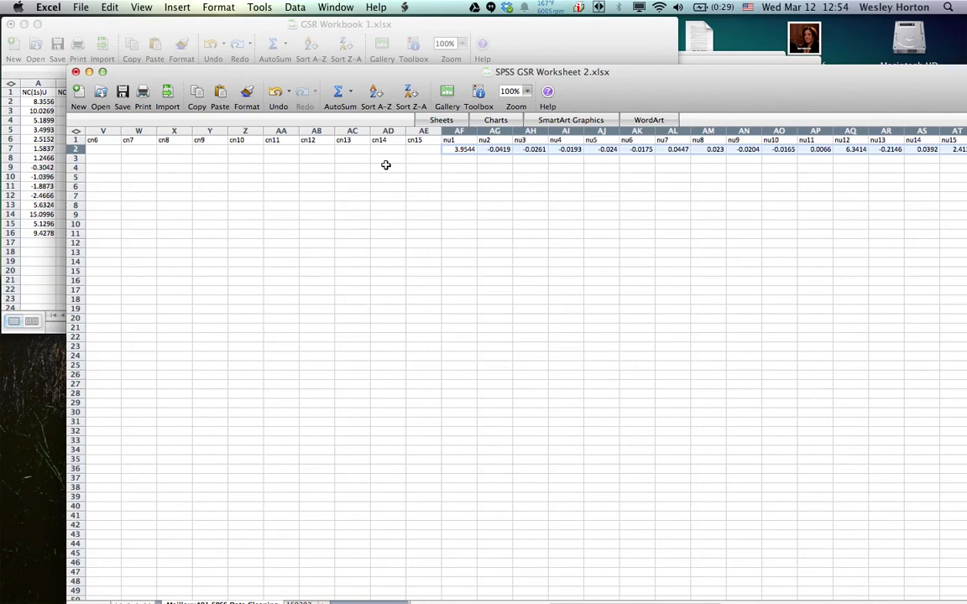
scroll(350, 162, right, 10)
scroll(579, 205, right, 5)
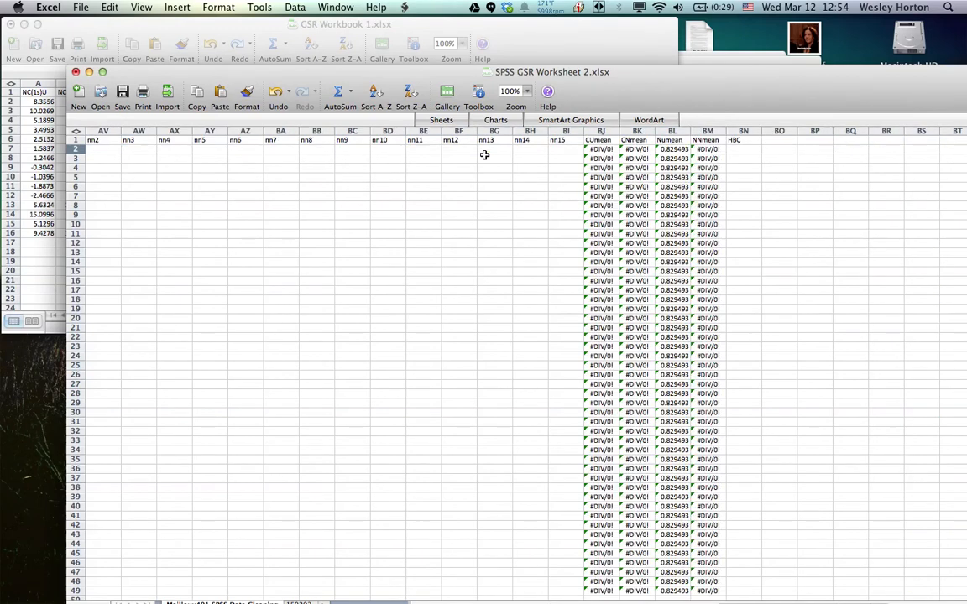
scroll(444, 163, left, 12)
scroll(443, 164, left, 12)
scroll(337, 162, left, 2)
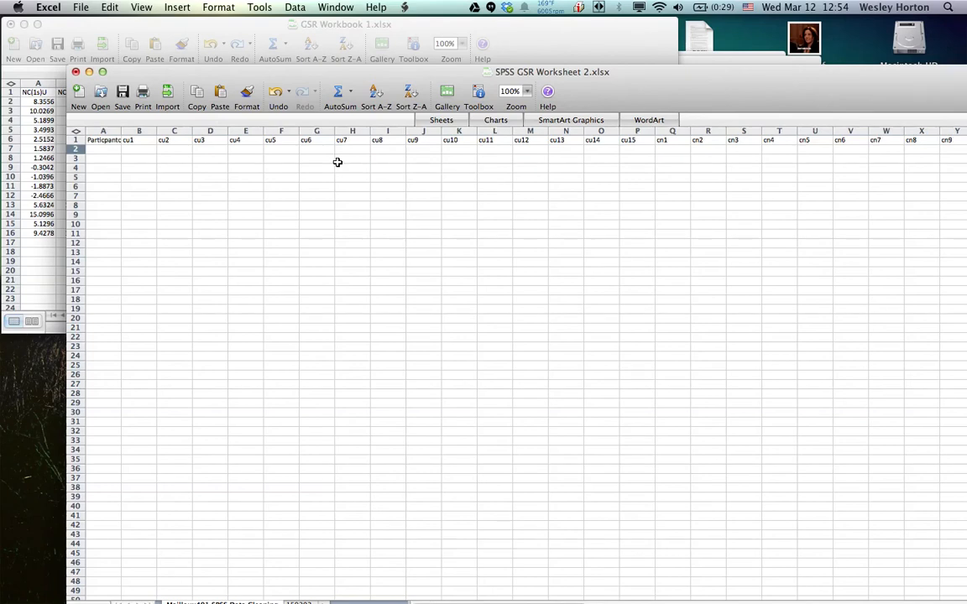
scroll(401, 161, right, 5)
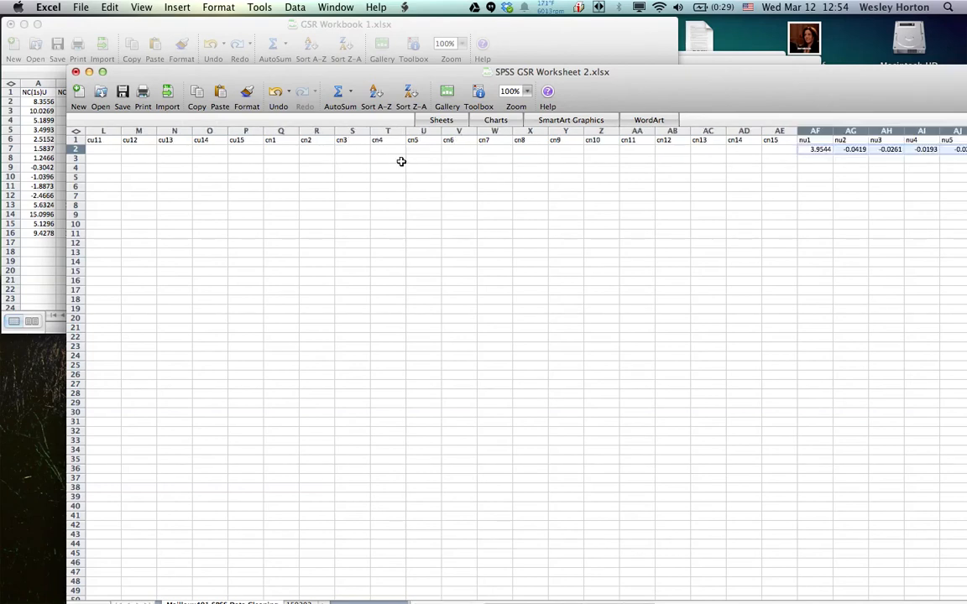
scroll(401, 161, right, 14)
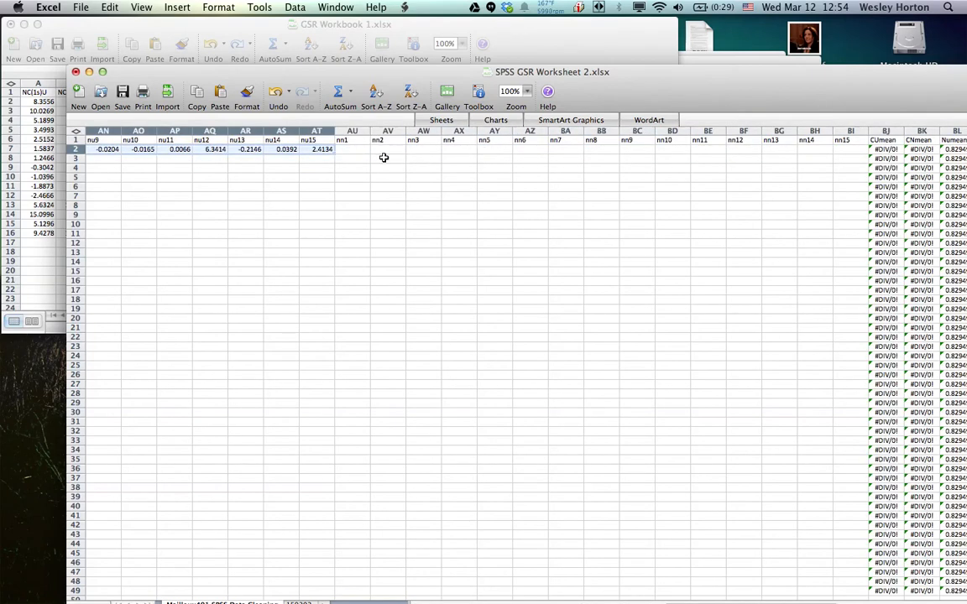
drag(358, 151, 844, 151)
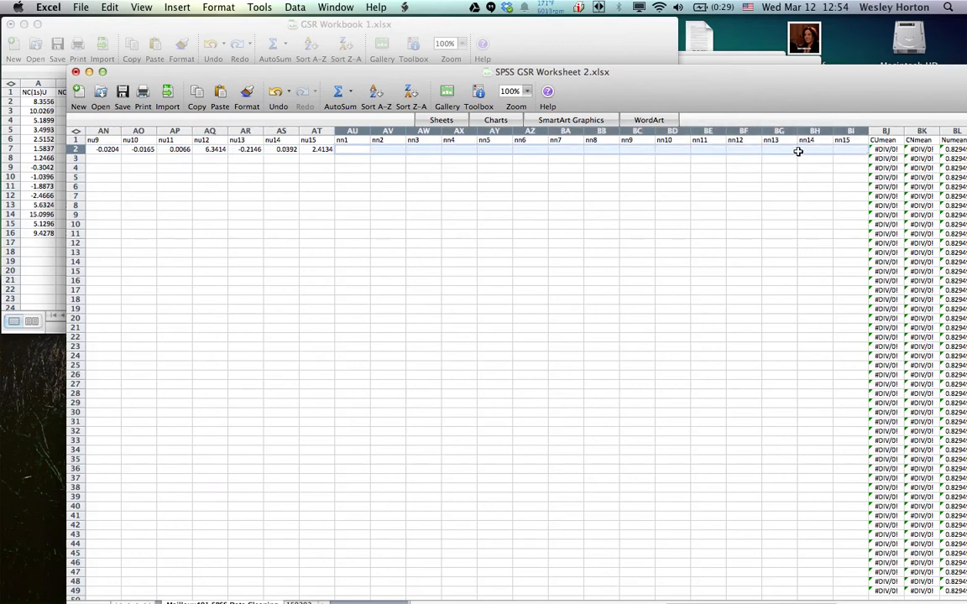
right_click(799, 148)
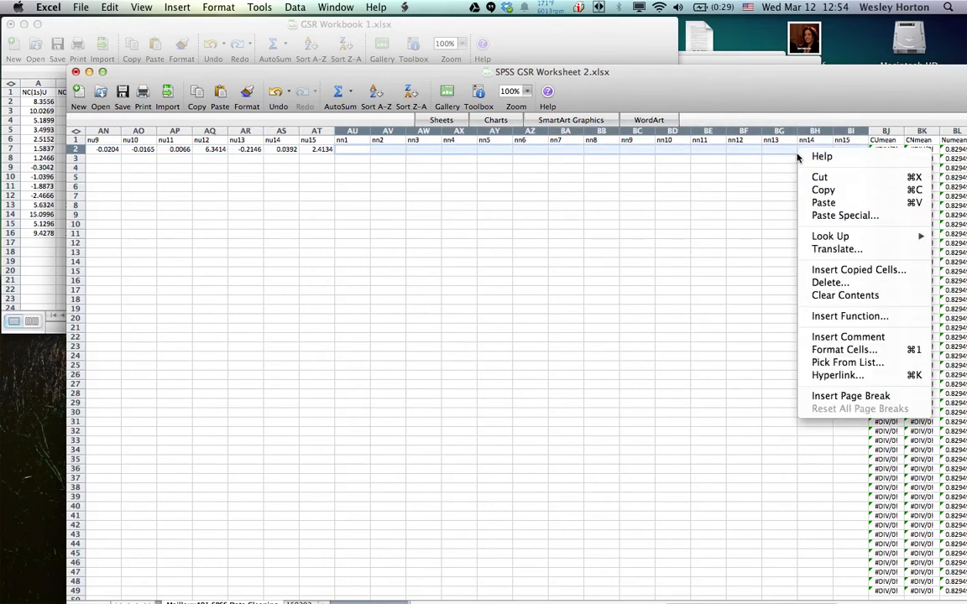
click(826, 215)
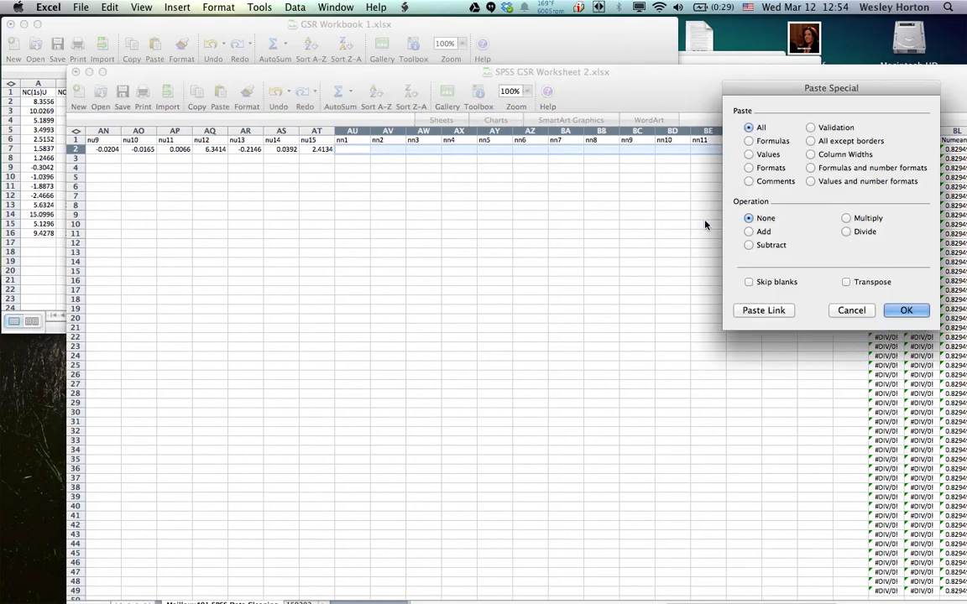
click(847, 282)
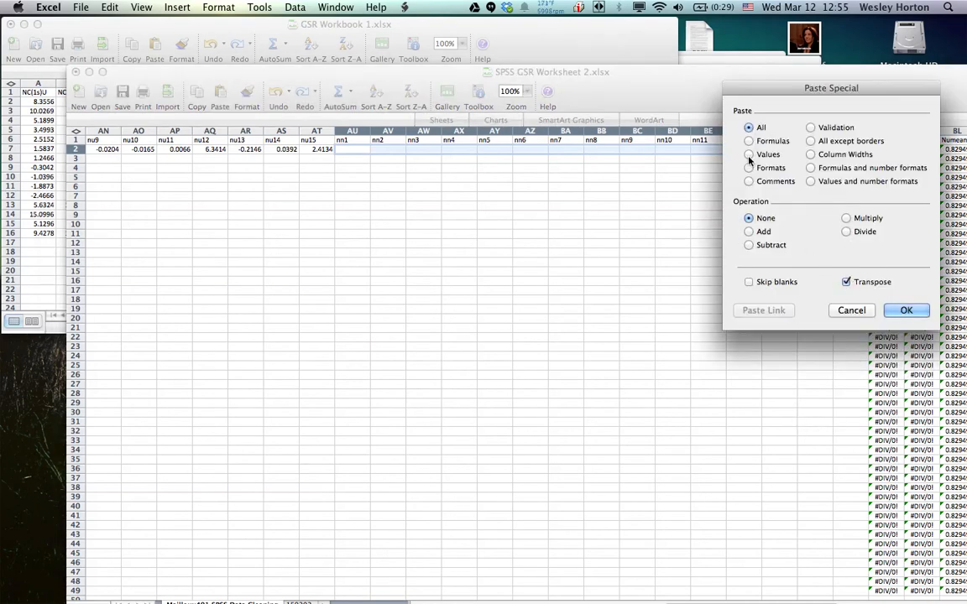
click(749, 155)
click(906, 311)
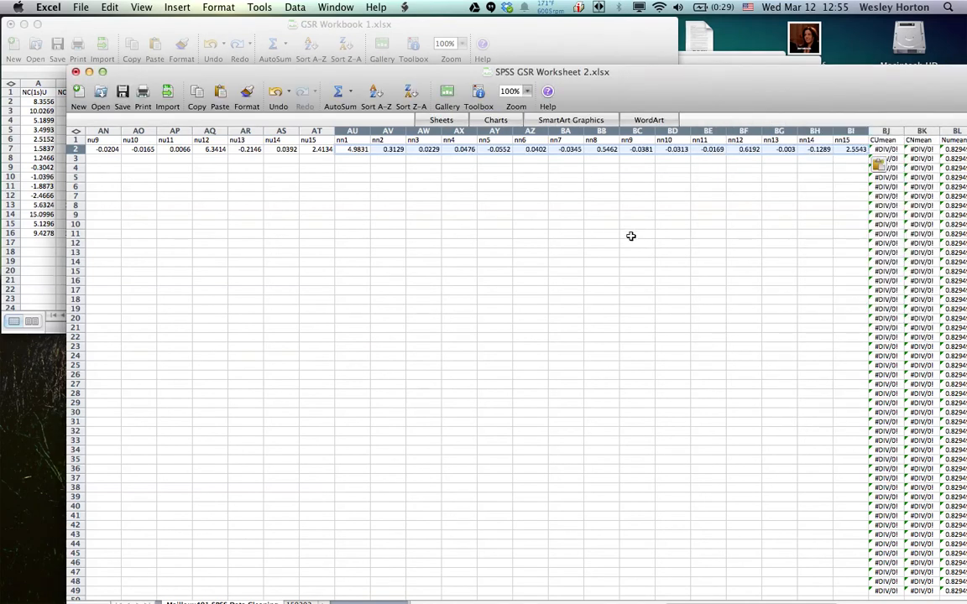
Switch to GSR Workbook 1.xlsx and copy the (delta)CU values in K2:K16
scroll(495, 233, left, 8)
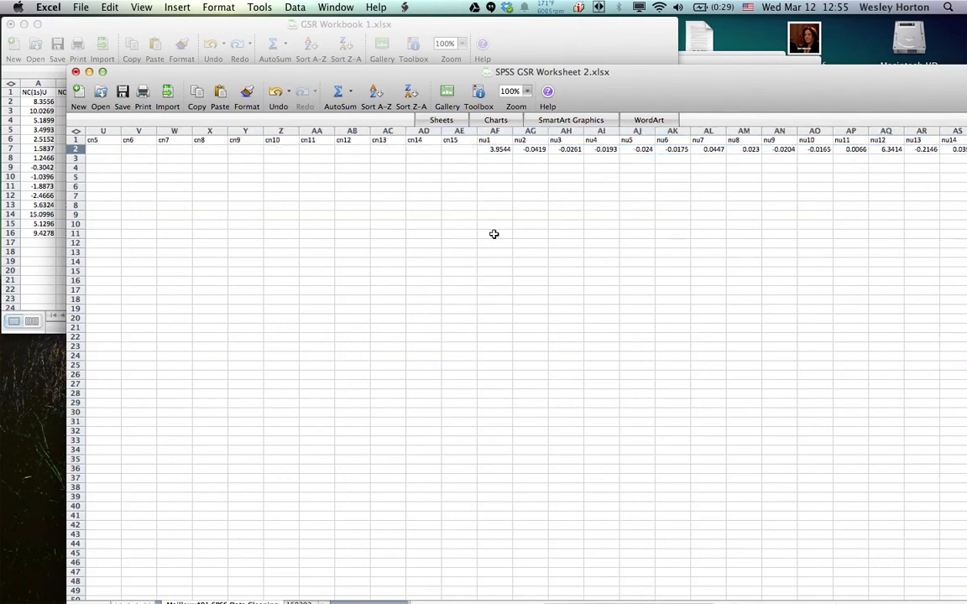
click(525, 34)
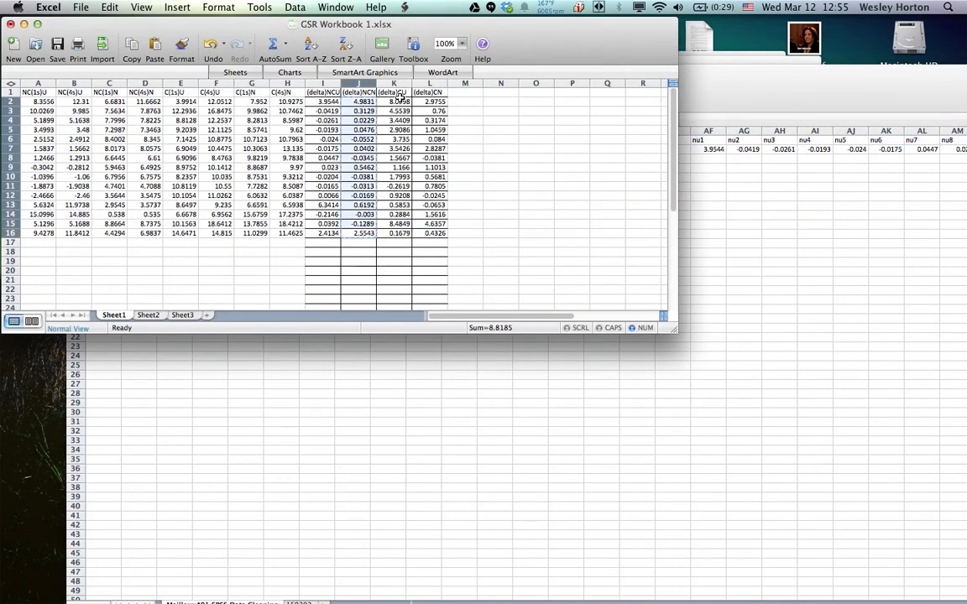
drag(399, 102, 403, 235)
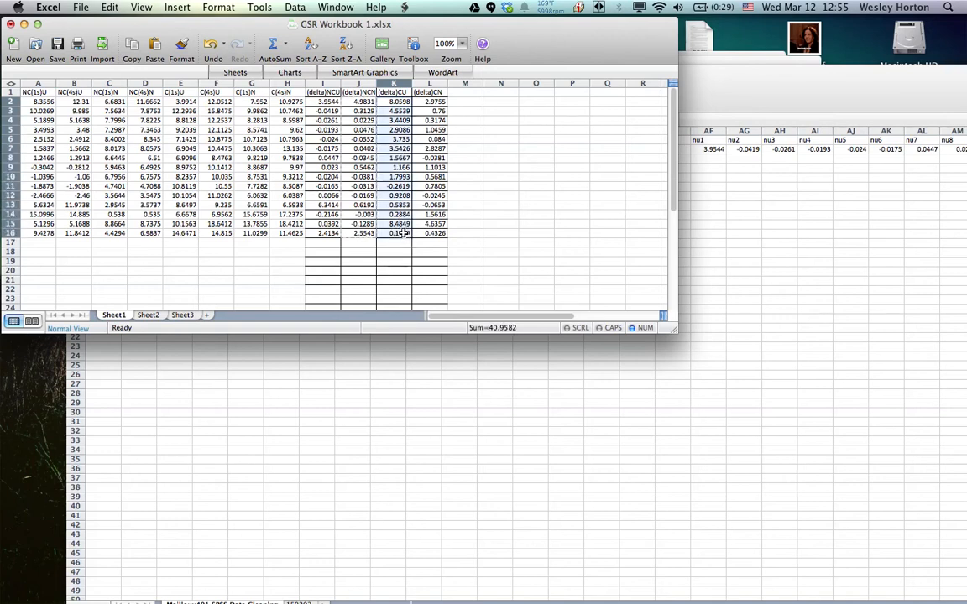
right_click(403, 233)
click(429, 271)
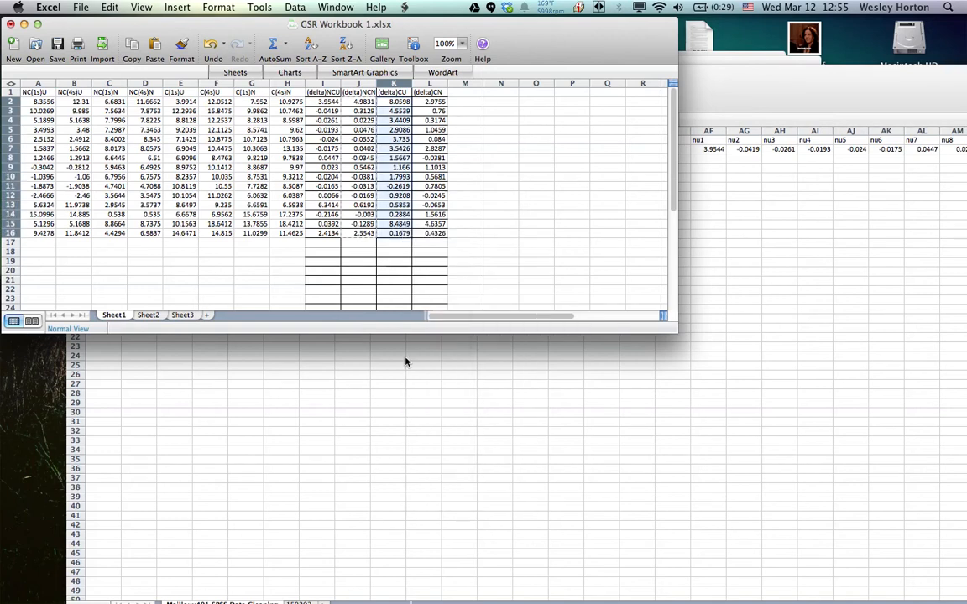
Switch to SPSS GSR Worksheet 2.xlsx and try a plain paste of the (delta)CU data across cu1 to cu15 in row 2 (B2:P2)
click(399, 356)
scroll(330, 166, left, 10)
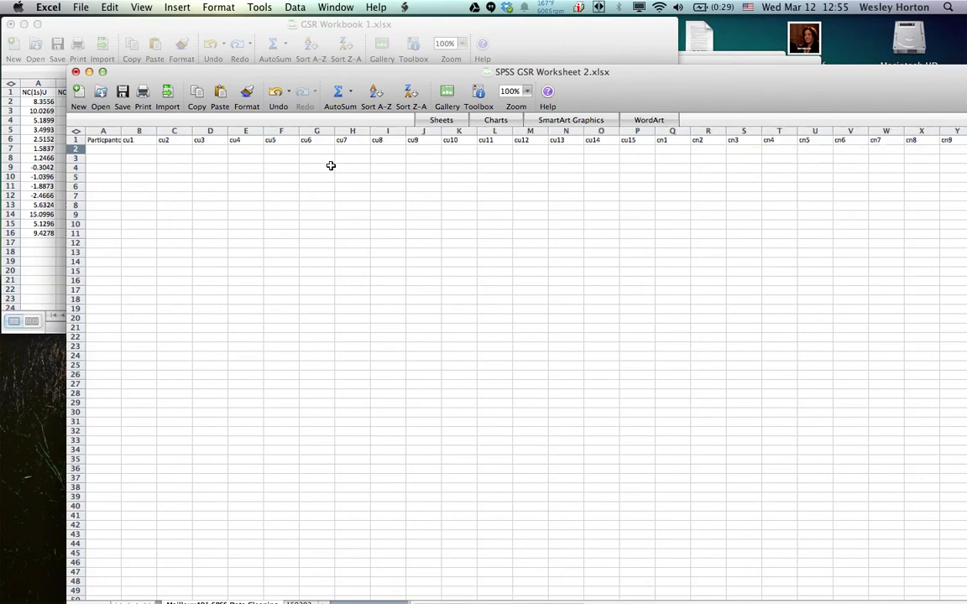
drag(141, 150, 638, 151)
right_click(641, 152)
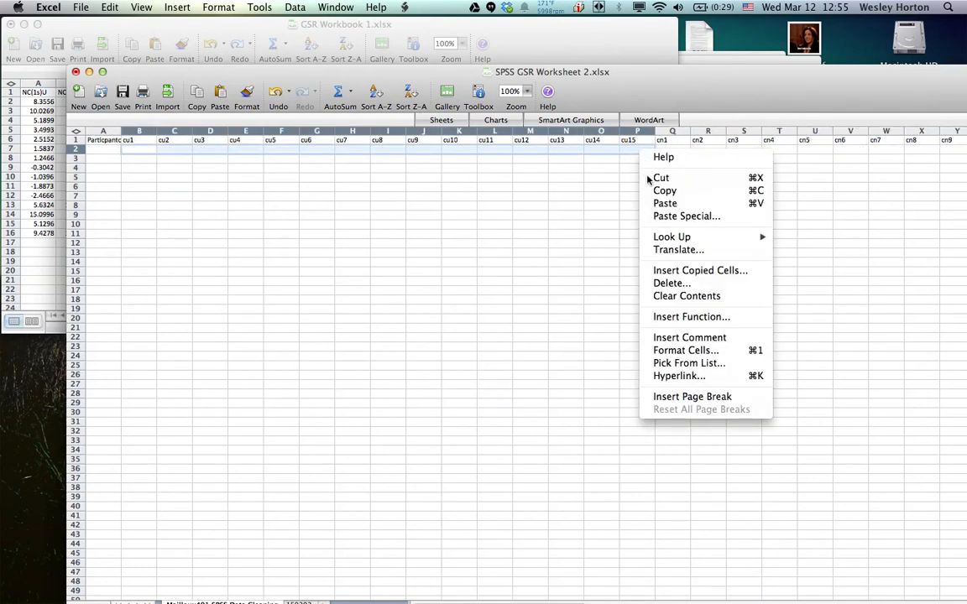
click(663, 204)
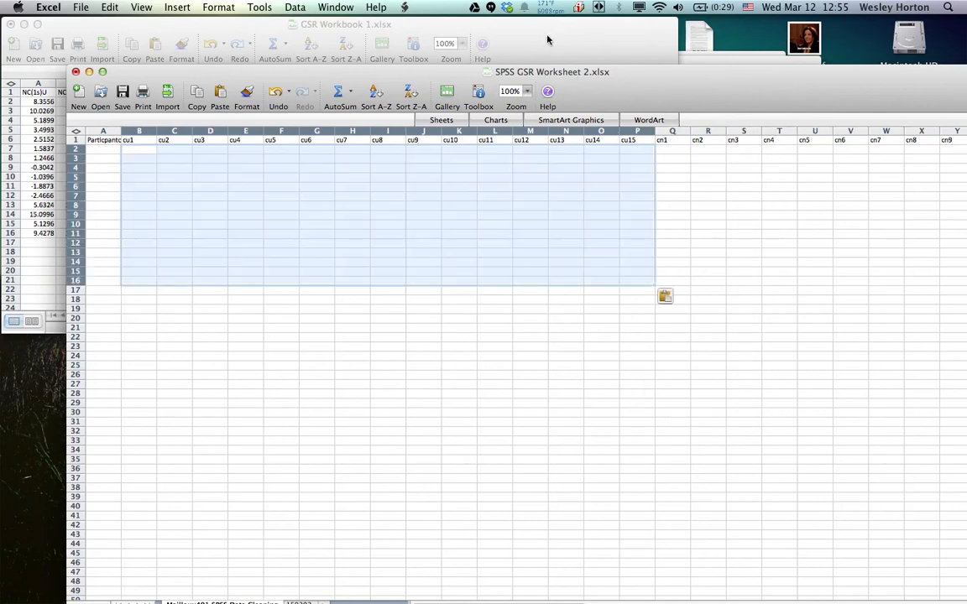
Switch to GSR Workbook 1.xlsx and copy the (delta)CN values in L2:L16
click(547, 39)
drag(436, 102, 433, 233)
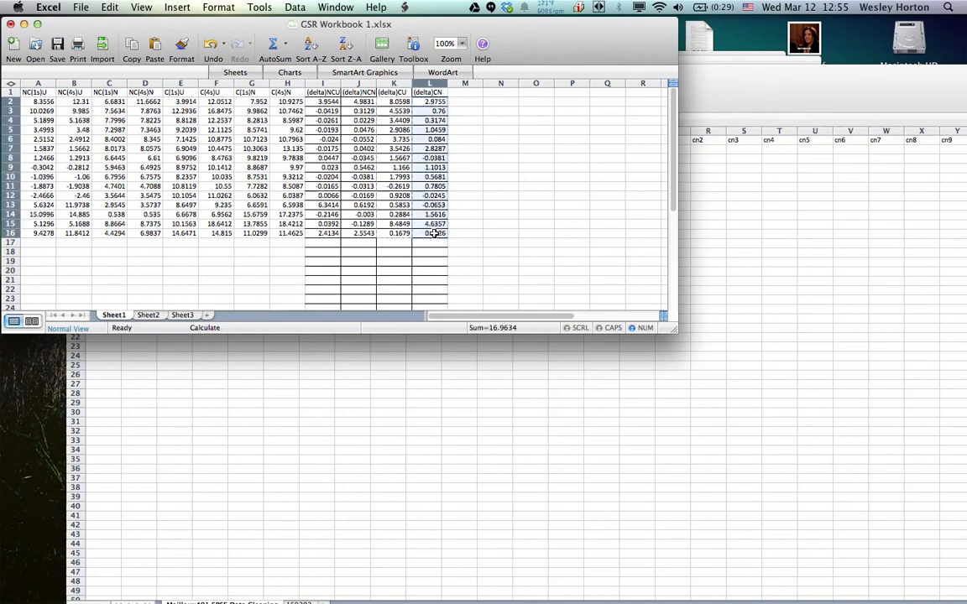
right_click(433, 234)
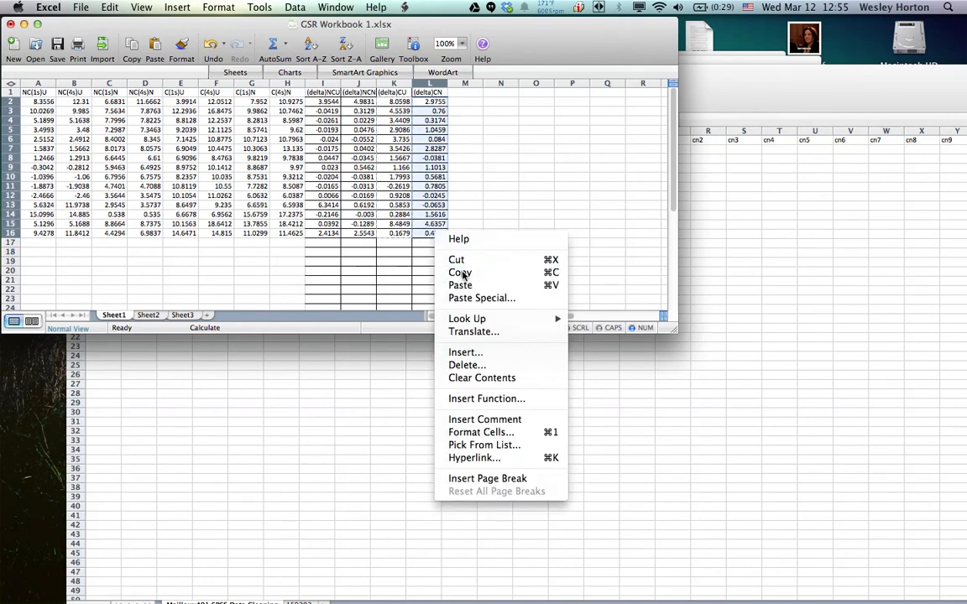
click(461, 273)
Switch to SPSS GSR Worksheet 2.xlsx and clear the pasted contents of B2:P16 under cu1 to cu15
click(730, 158)
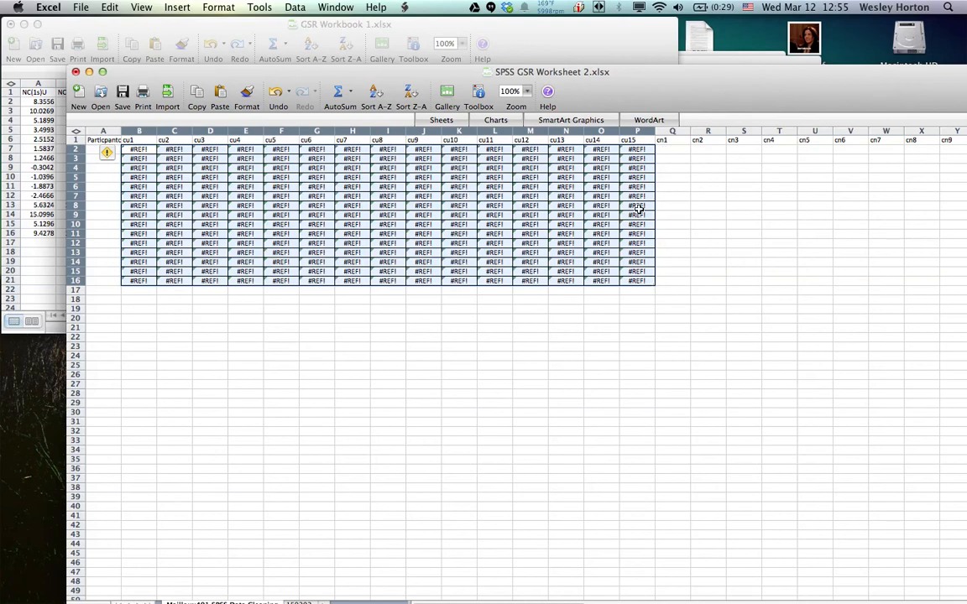
right_click(585, 217)
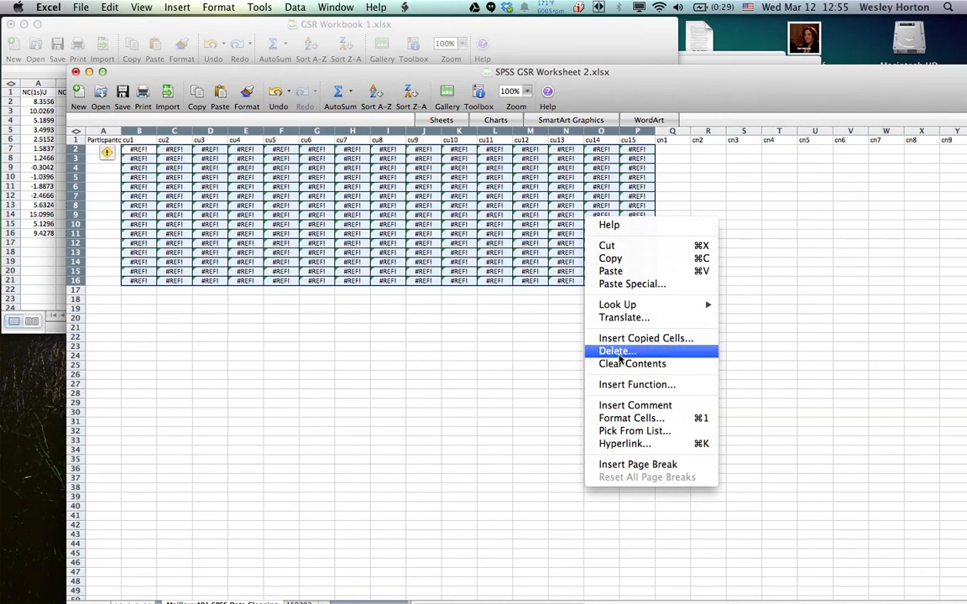
click(550, 296)
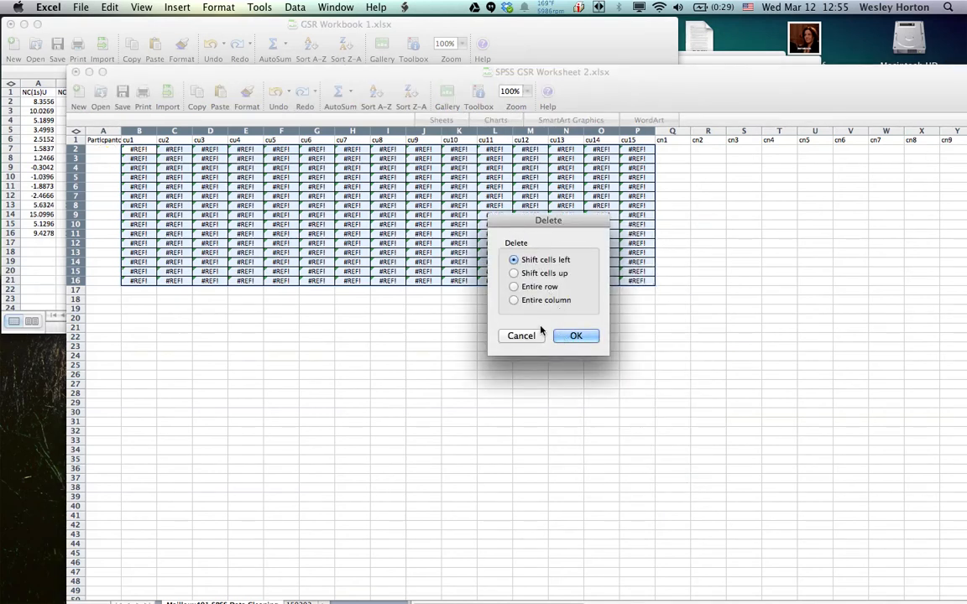
click(538, 337)
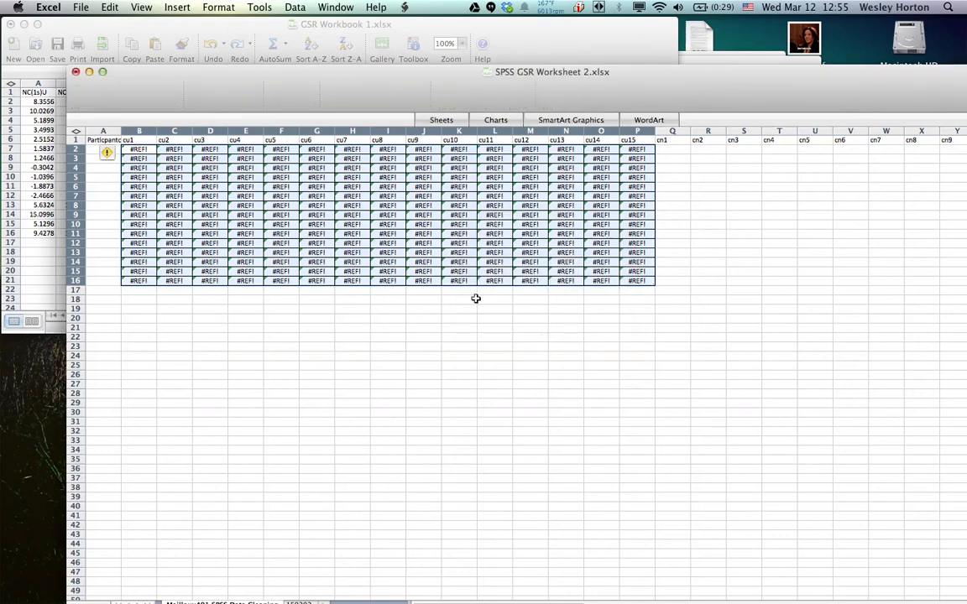
right_click(401, 259)
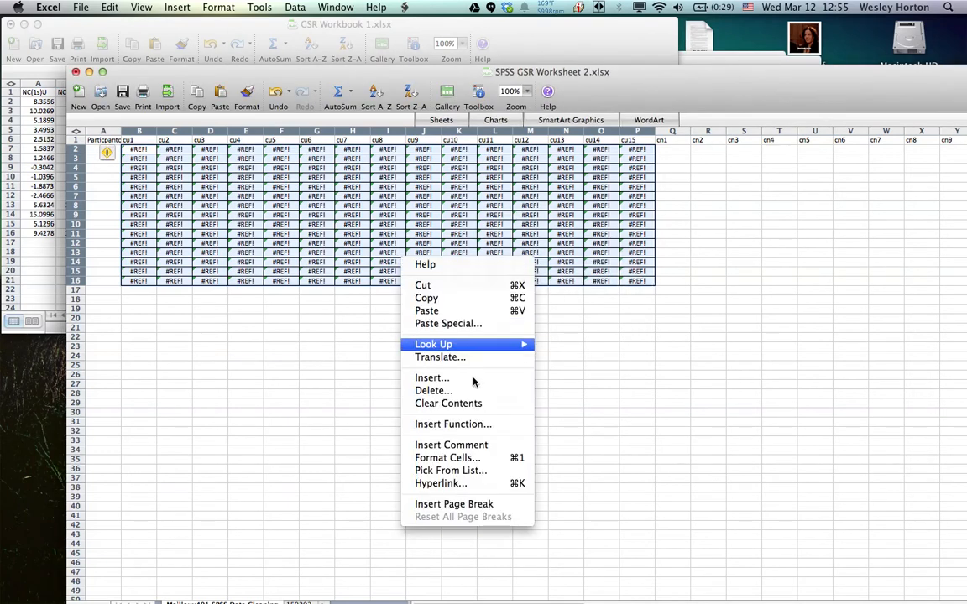
click(460, 404)
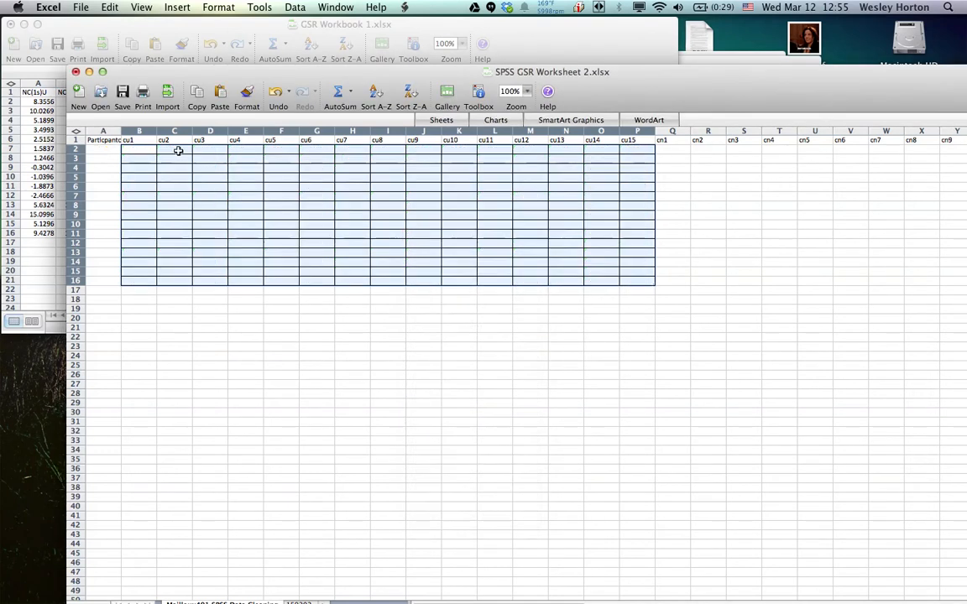
click(135, 148)
drag(132, 151, 626, 152)
right_click(627, 154)
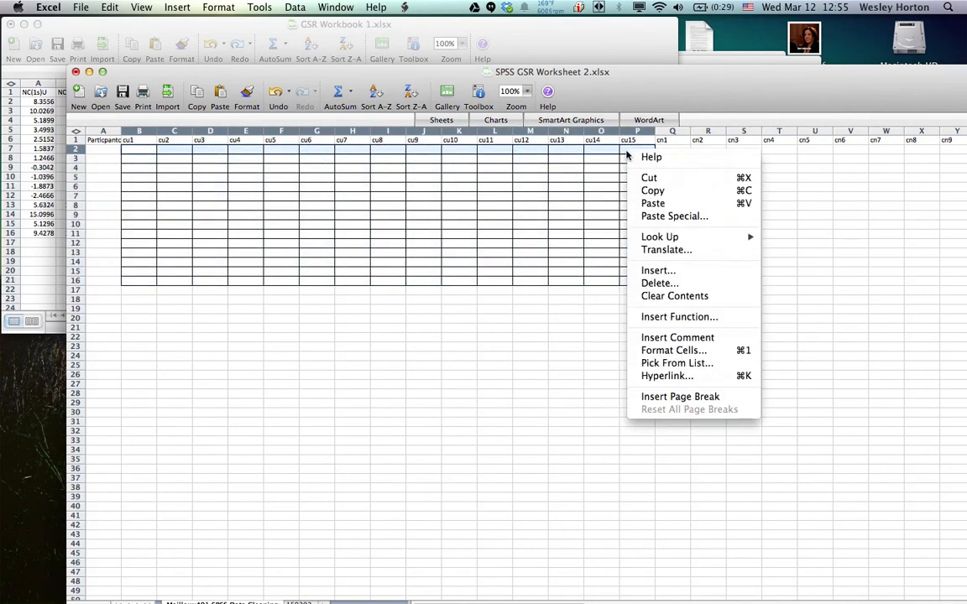
click(663, 189)
click(532, 42)
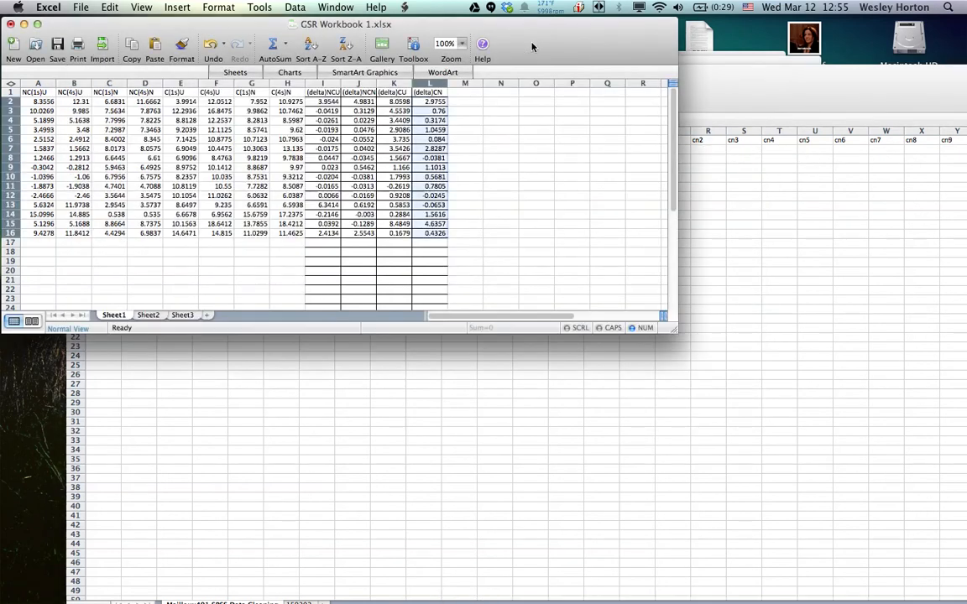
click(694, 197)
Select cn1 to cn15 in row 2 (Q2:AE2) and try Paste Special on the range
drag(673, 148, 922, 148)
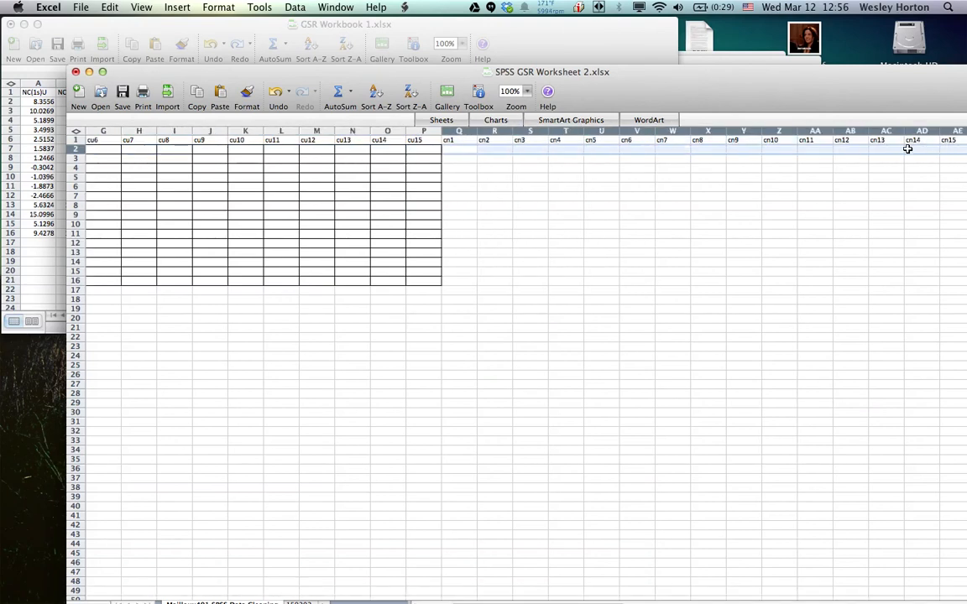
right_click(907, 149)
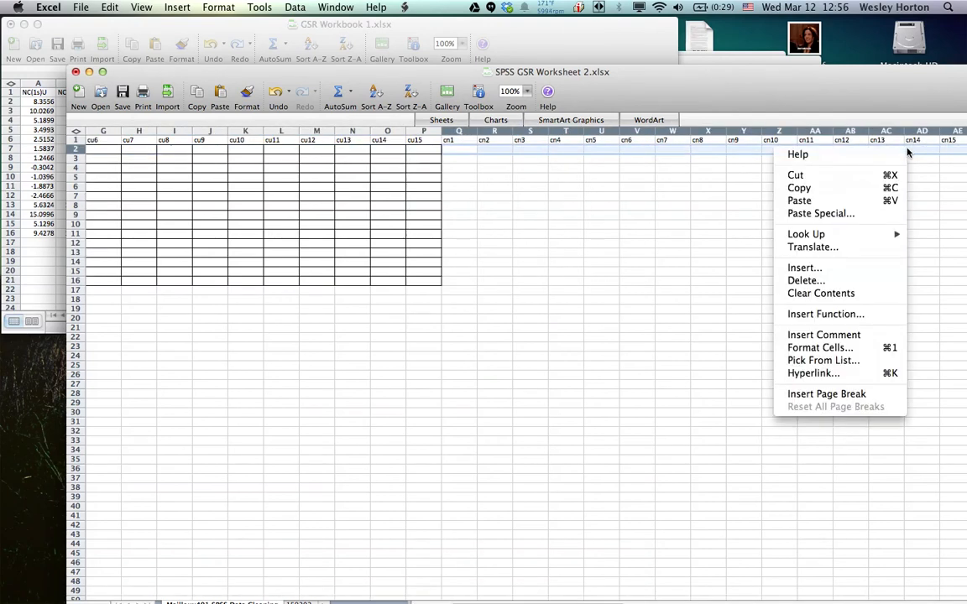
click(843, 214)
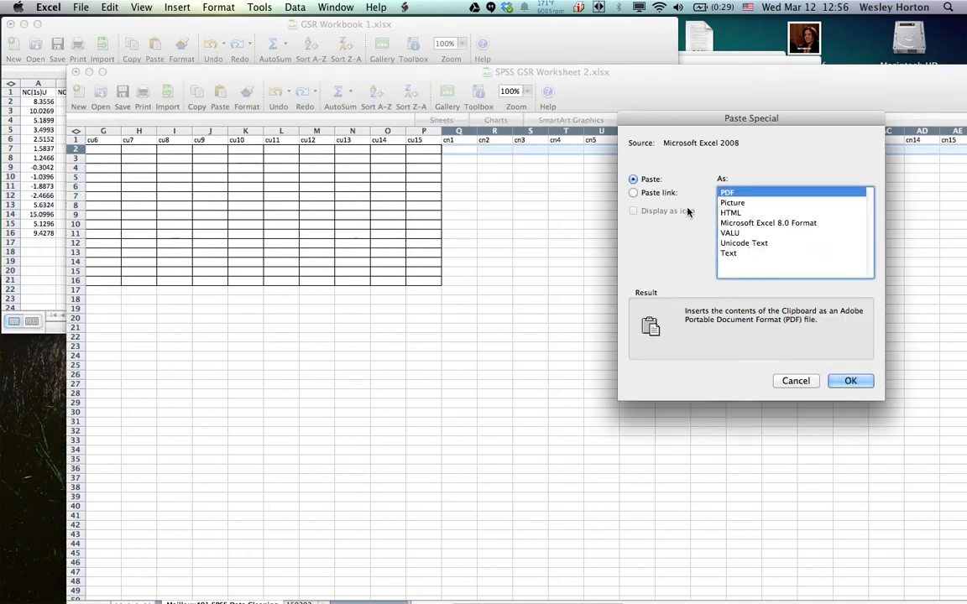
click(793, 382)
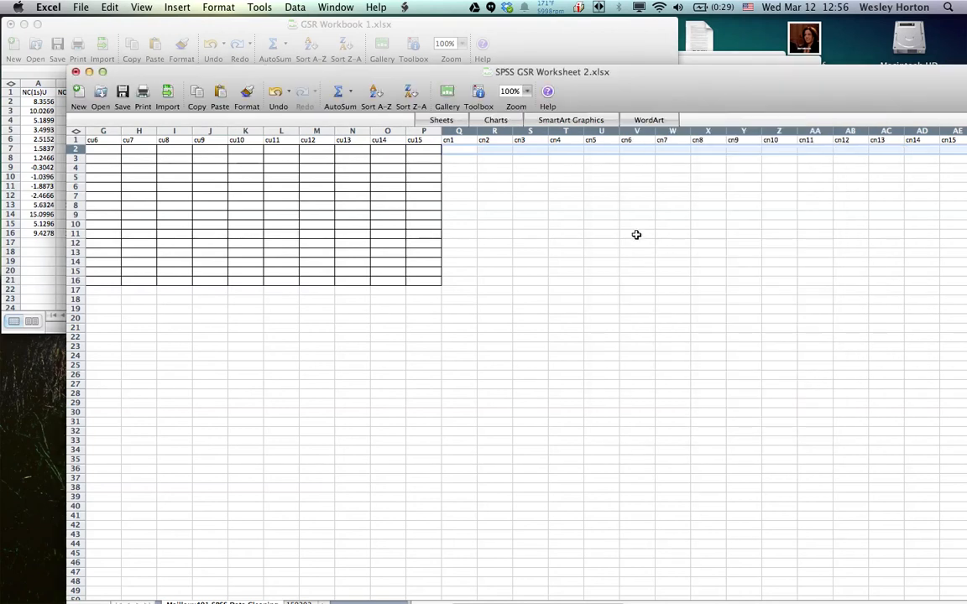
right_click(538, 152)
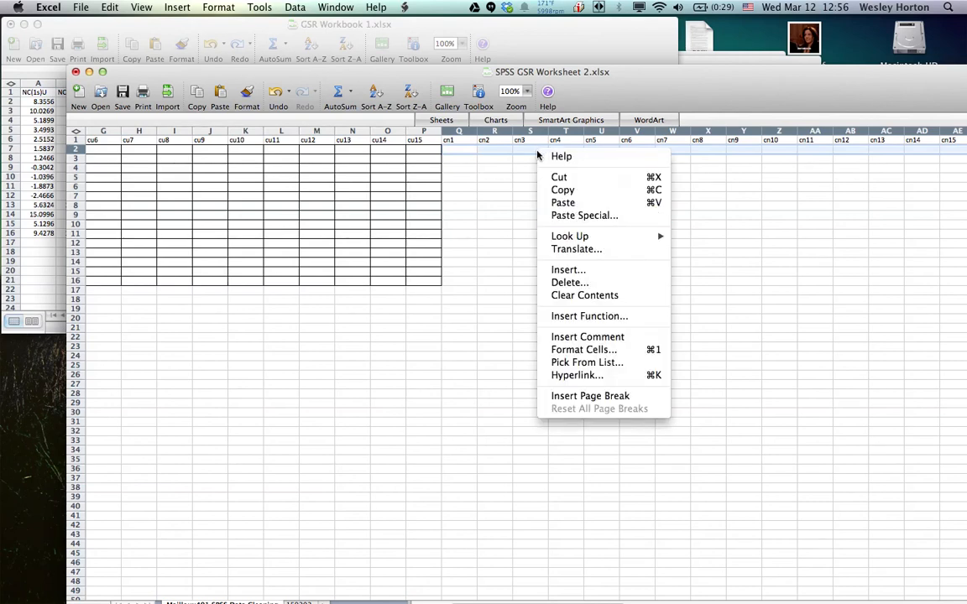
click(577, 213)
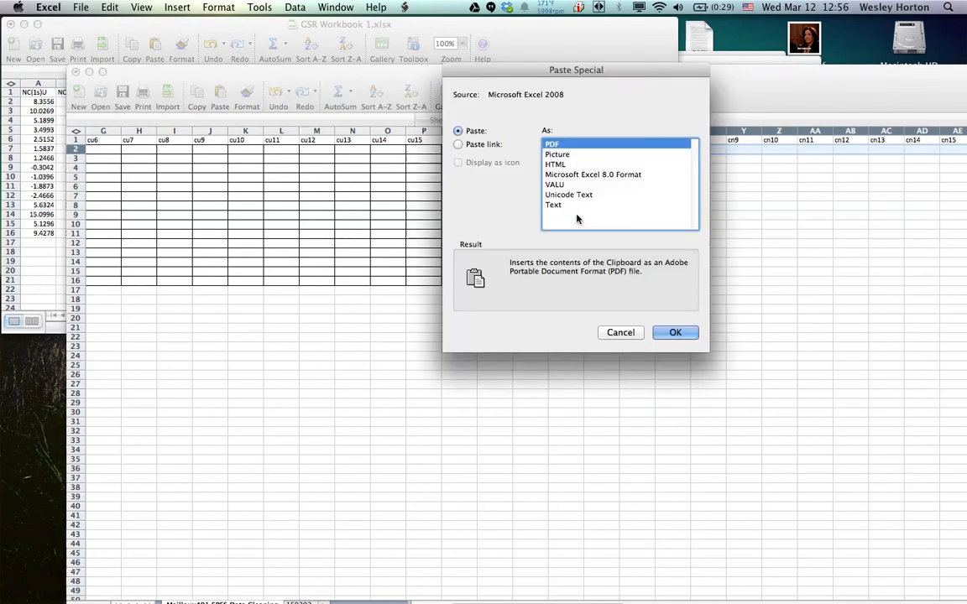
click(622, 333)
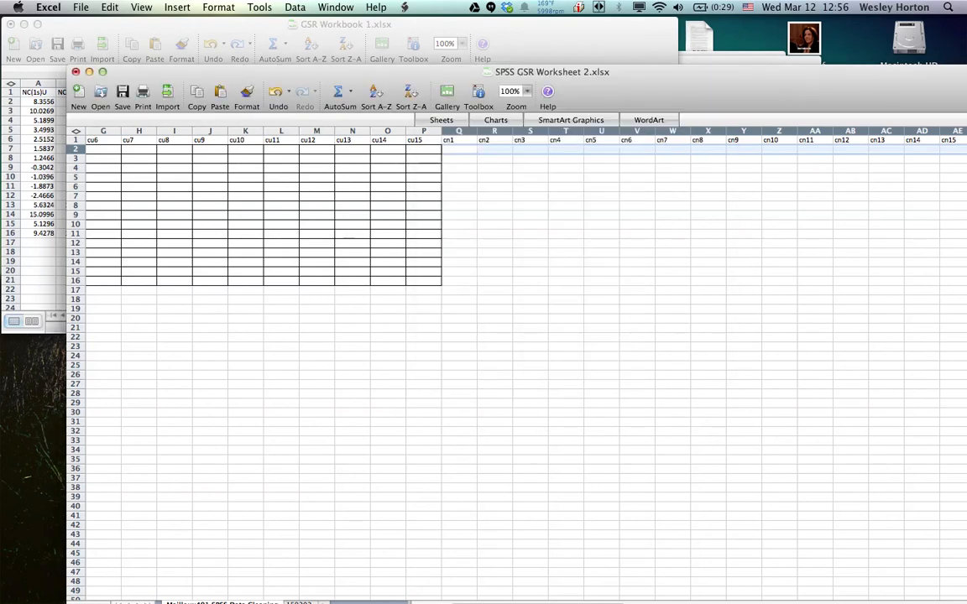
Switch to GSR Workbook 1.xlsx and copy the selected (delta)CN values in L2:L16 again
click(518, 25)
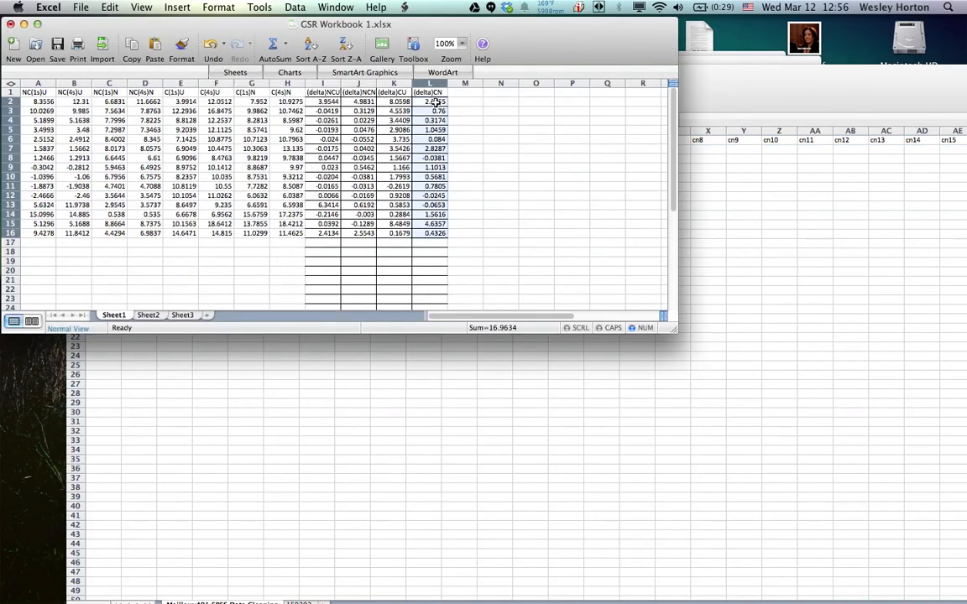
right_click(436, 101)
click(463, 143)
Switch to SPSS GSR Worksheet 2.xlsx and paste the (delta)CN data as transposed values only into cn1 to cn15 in row 2 (Q2:AE2)
click(738, 228)
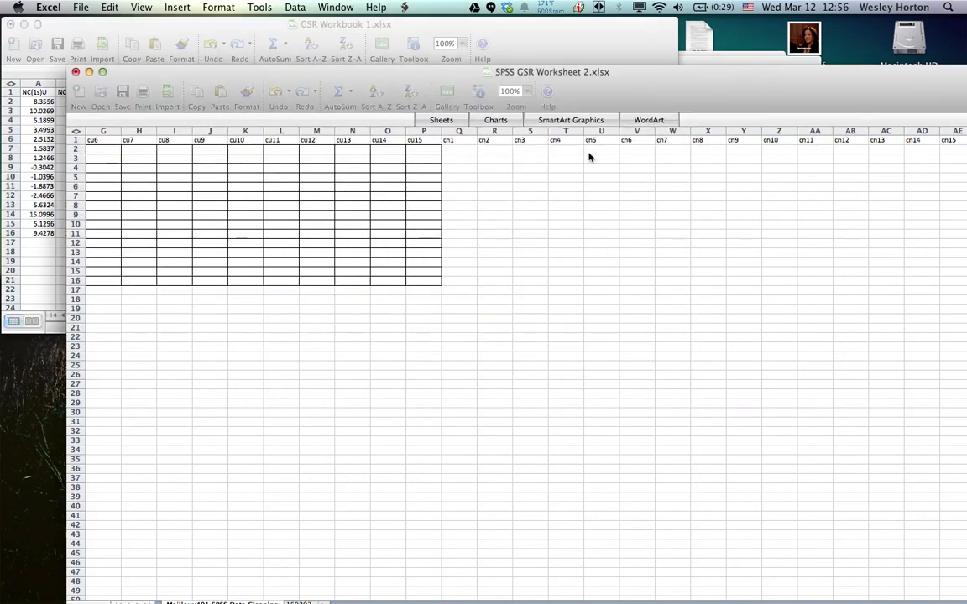
right_click(469, 153)
click(516, 217)
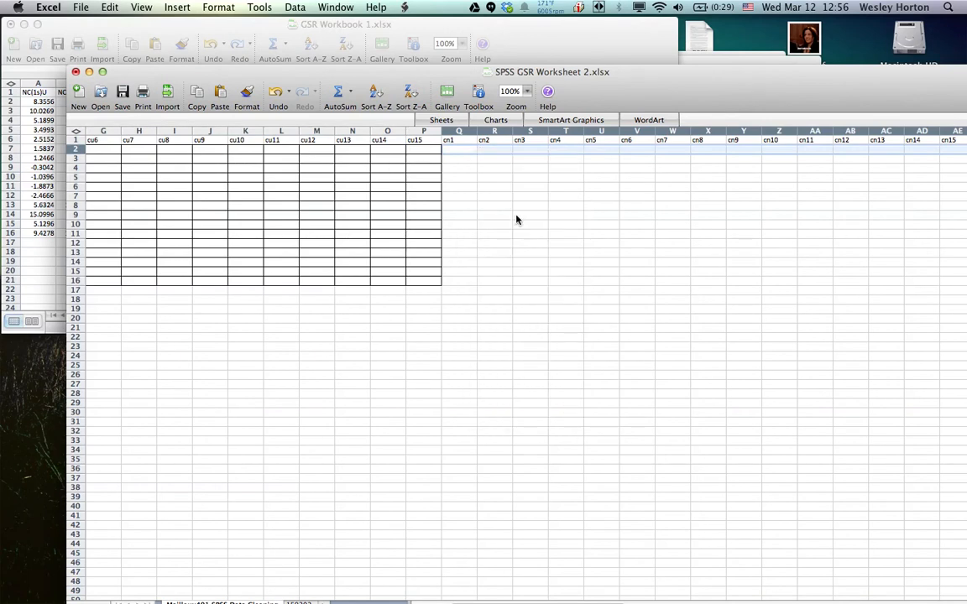
click(433, 157)
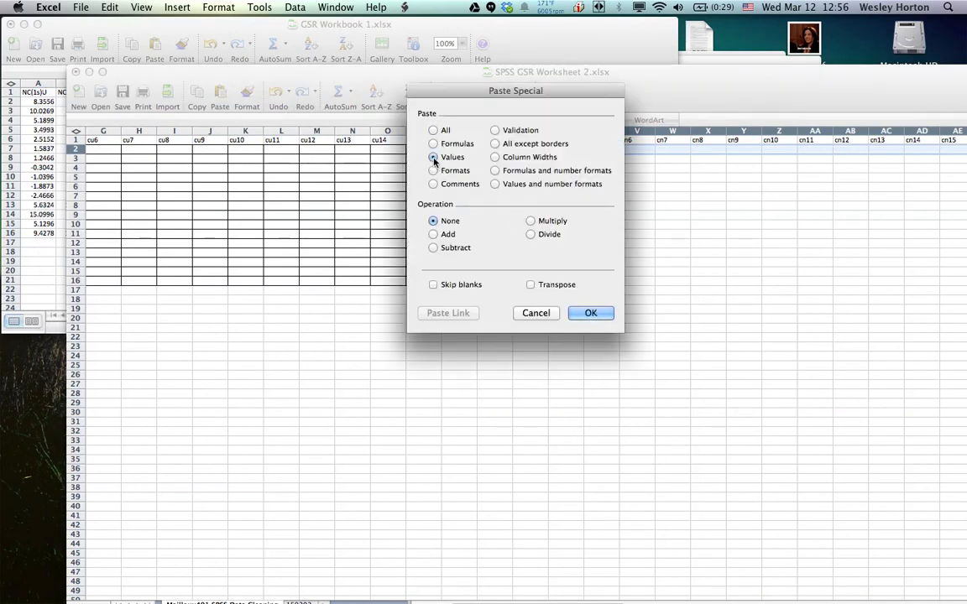
click(531, 286)
click(589, 313)
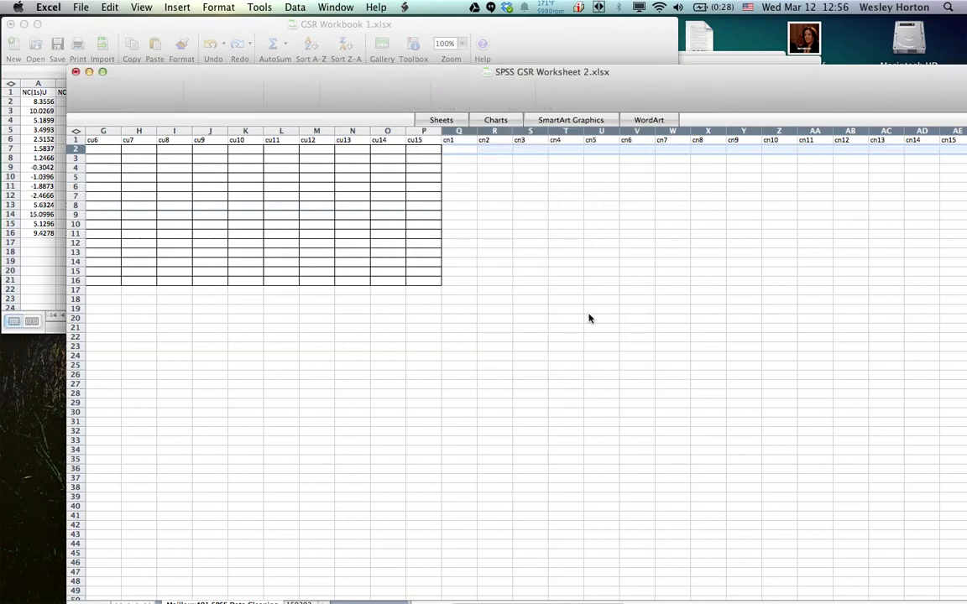
Return to GSR Workbook 1.xlsx and copy the (delta)CU values in K2:K16
click(436, 282)
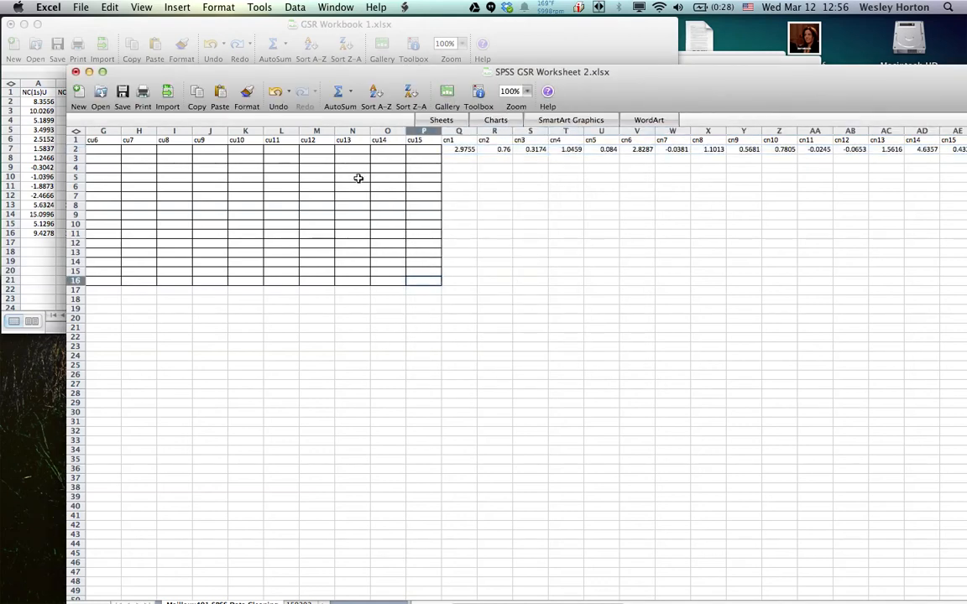
scroll(344, 176, left, 6)
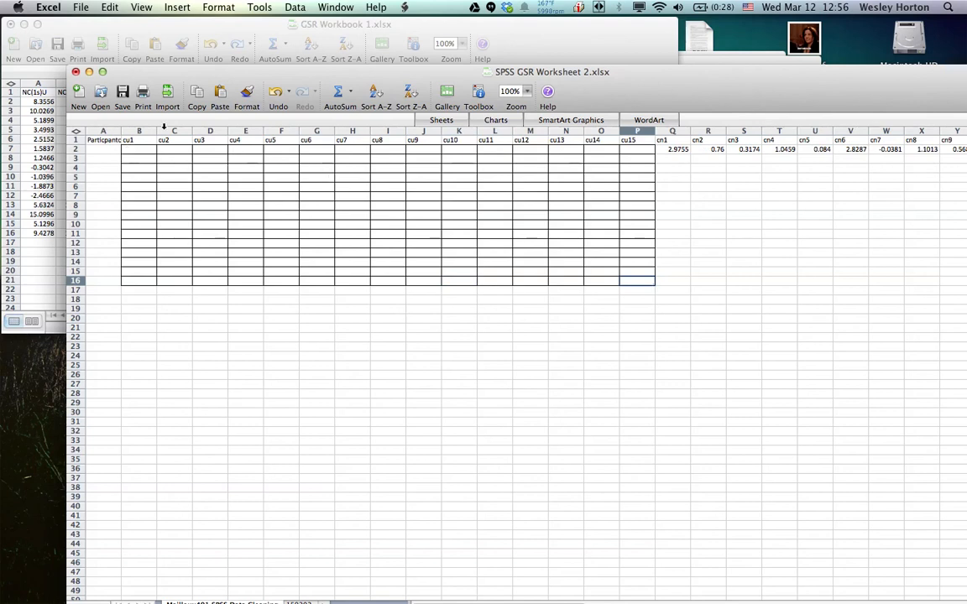
click(390, 29)
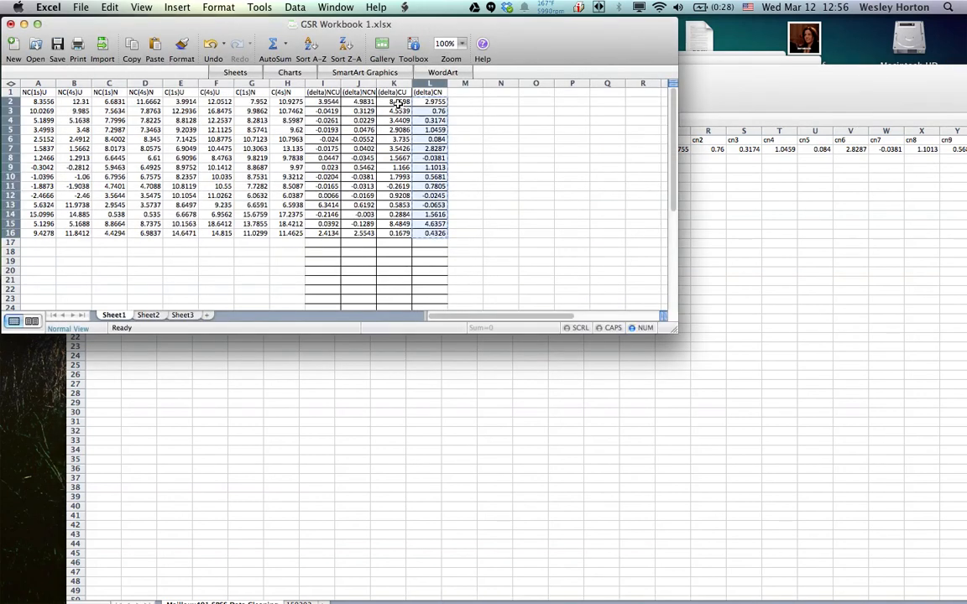
drag(397, 102, 397, 158)
drag(397, 211, 402, 234)
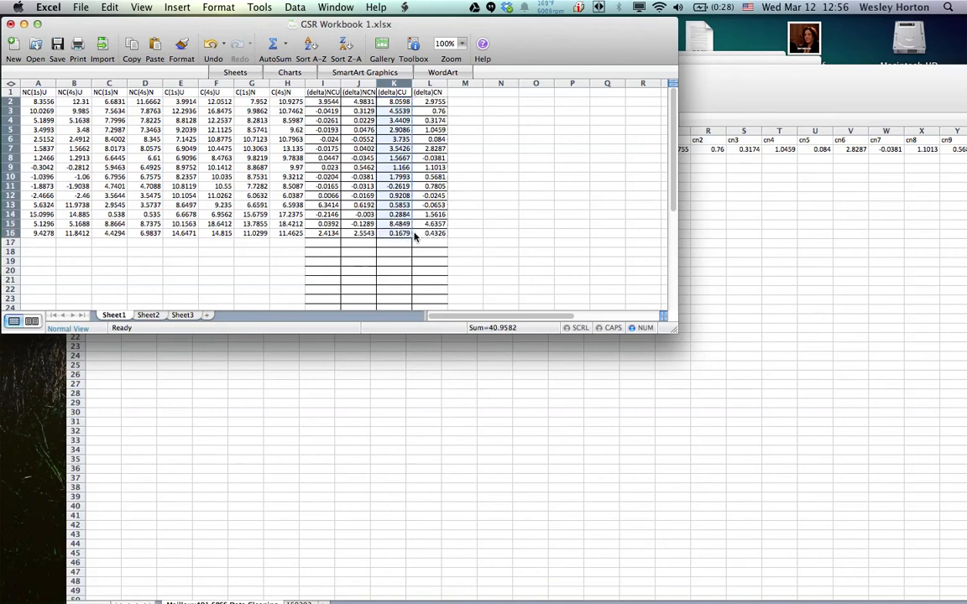
right_click(414, 238)
click(440, 331)
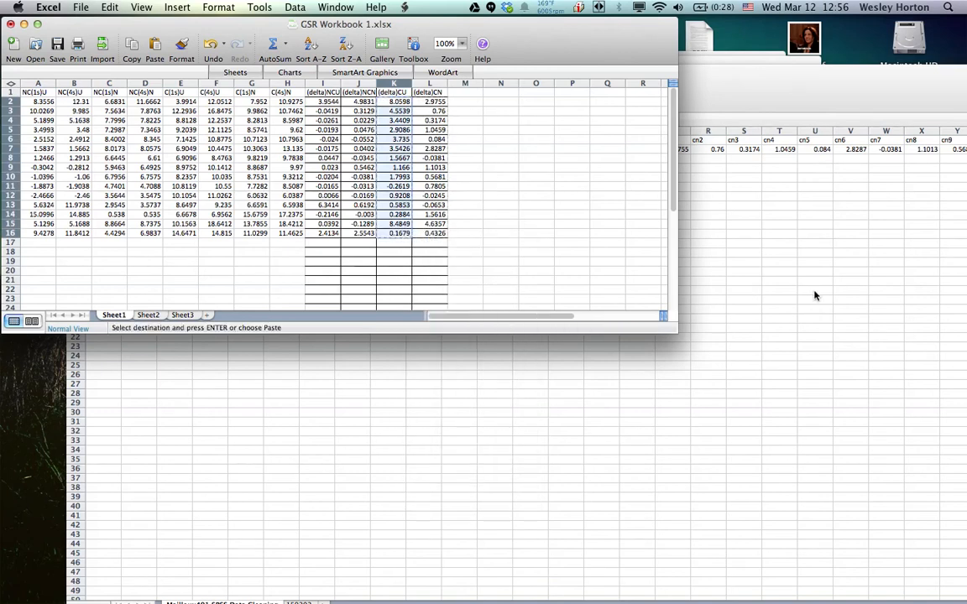
Switch to SPSS GSR Worksheet 2.xlsx and paste the (delta)CU data as transposed values only into cu1 to cu15 in row 2 (B2:P2)
click(814, 296)
drag(143, 151, 637, 152)
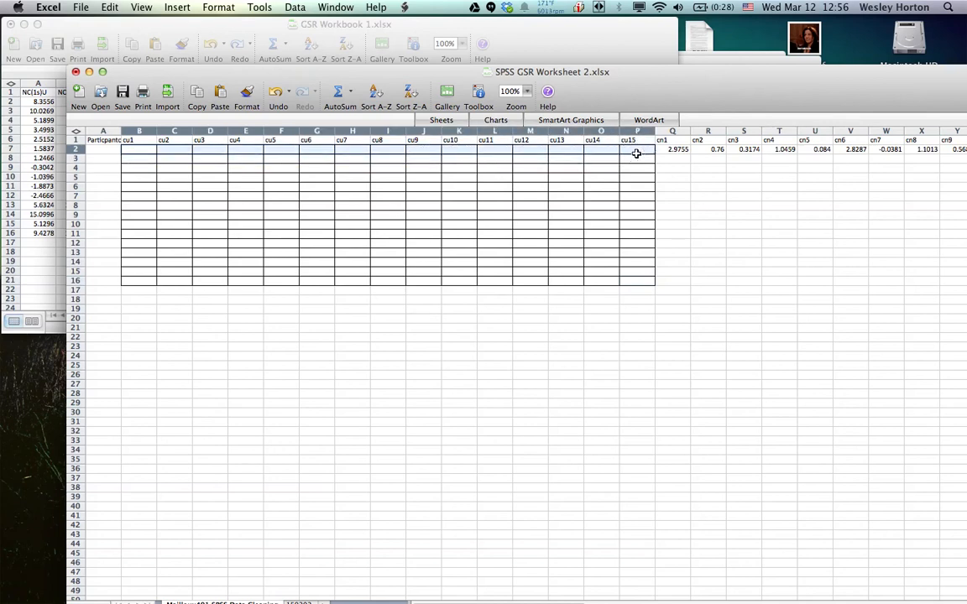
right_click(636, 153)
click(667, 215)
click(514, 159)
click(611, 286)
click(658, 316)
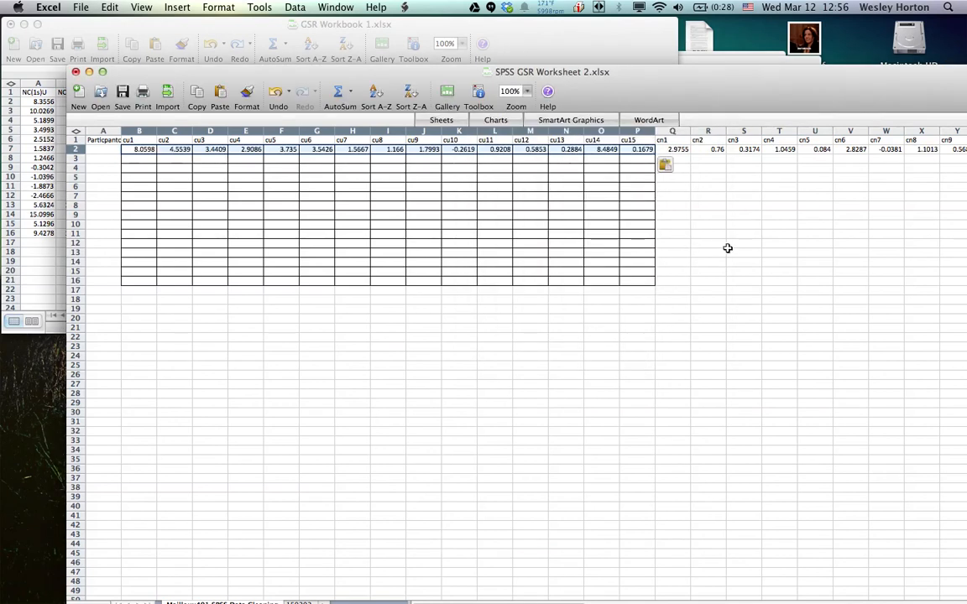
Enter .95 in the HBC column for the participant in row 2 (BN2)
scroll(728, 249, right, 15)
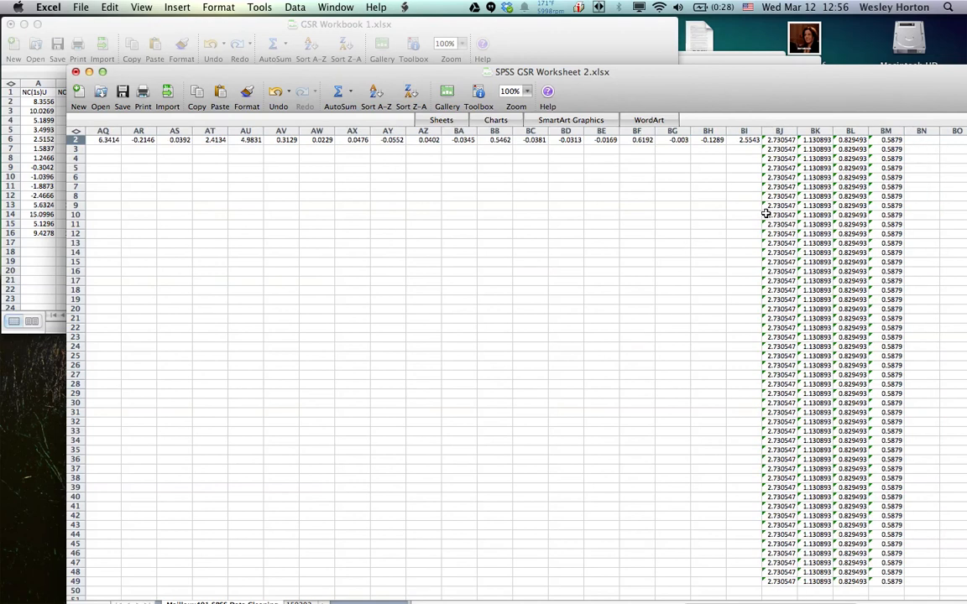
scroll(766, 213, right, 1)
scroll(765, 213, up, 1)
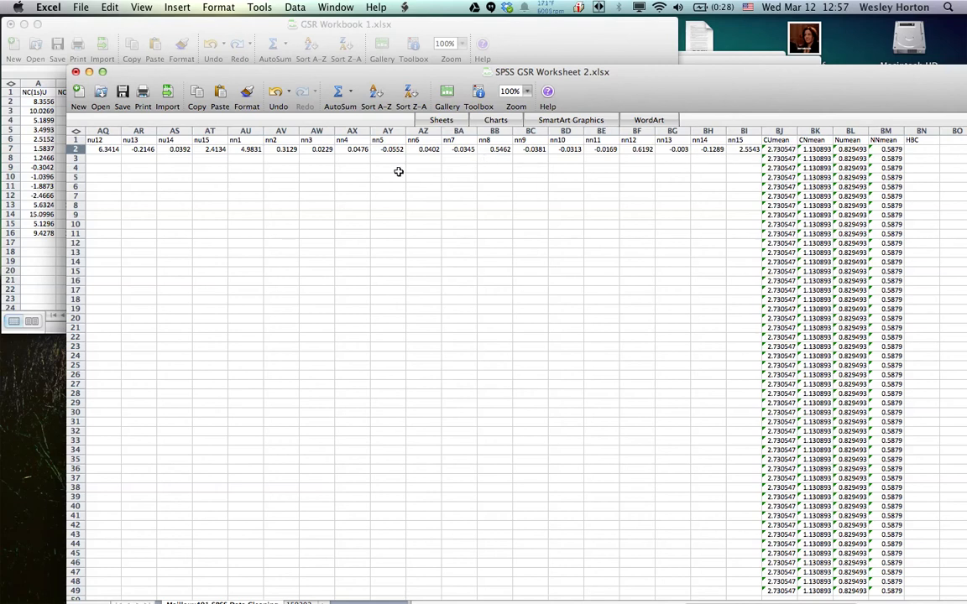
scroll(399, 171, left, 8)
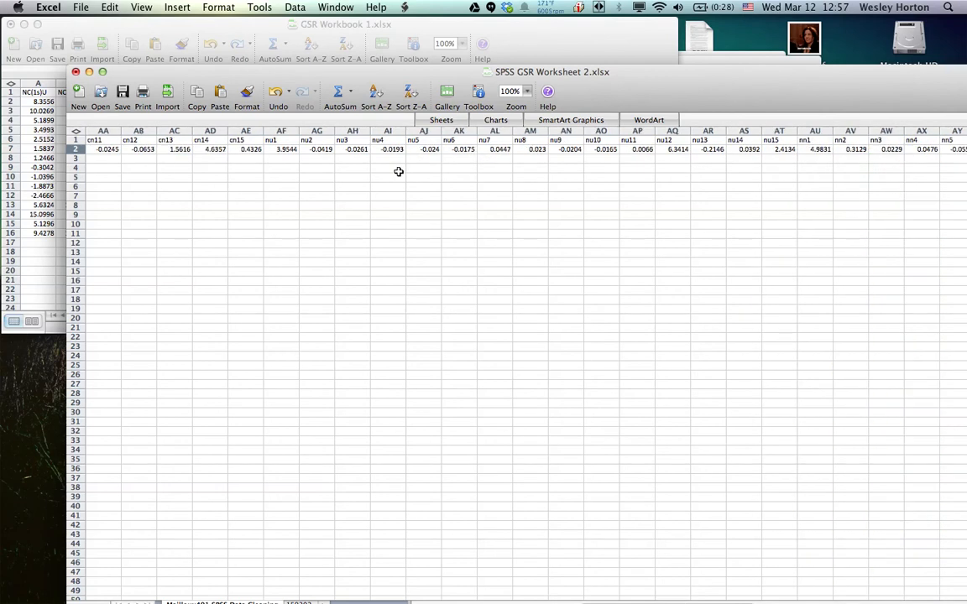
key(super+v)
scroll(399, 172, right, 9)
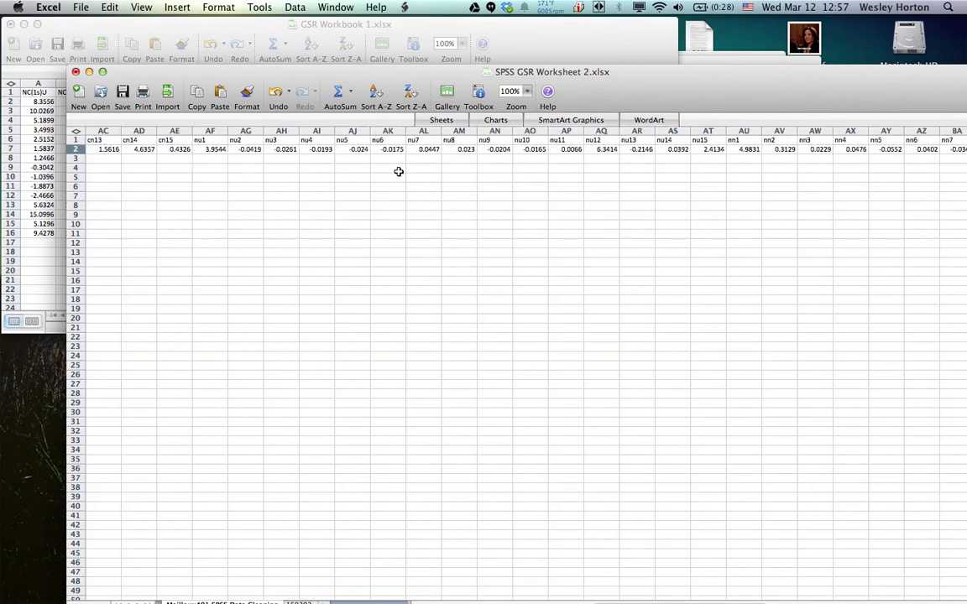
scroll(399, 171, right, 11)
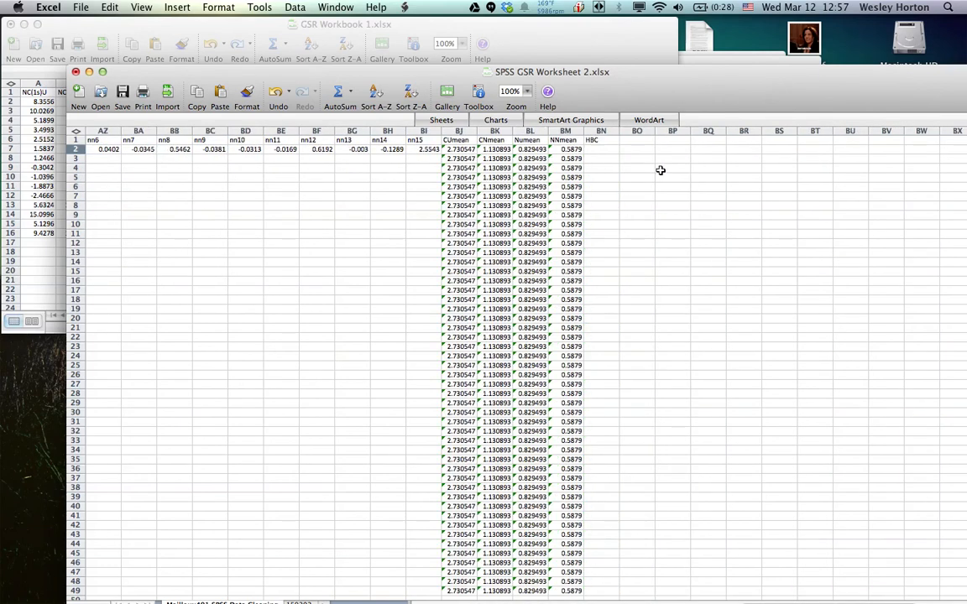
click(607, 149)
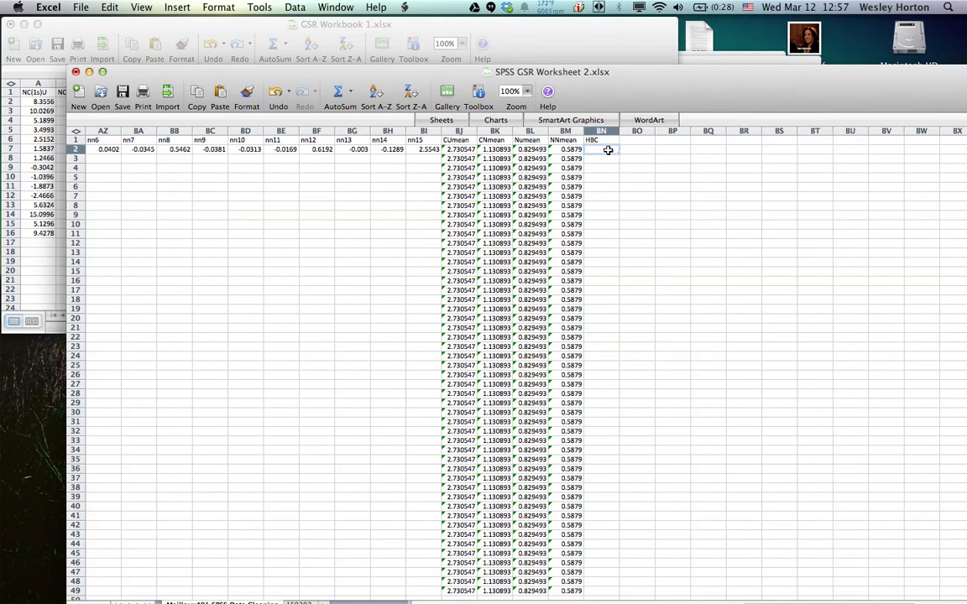
double_click(608, 149)
text(95)
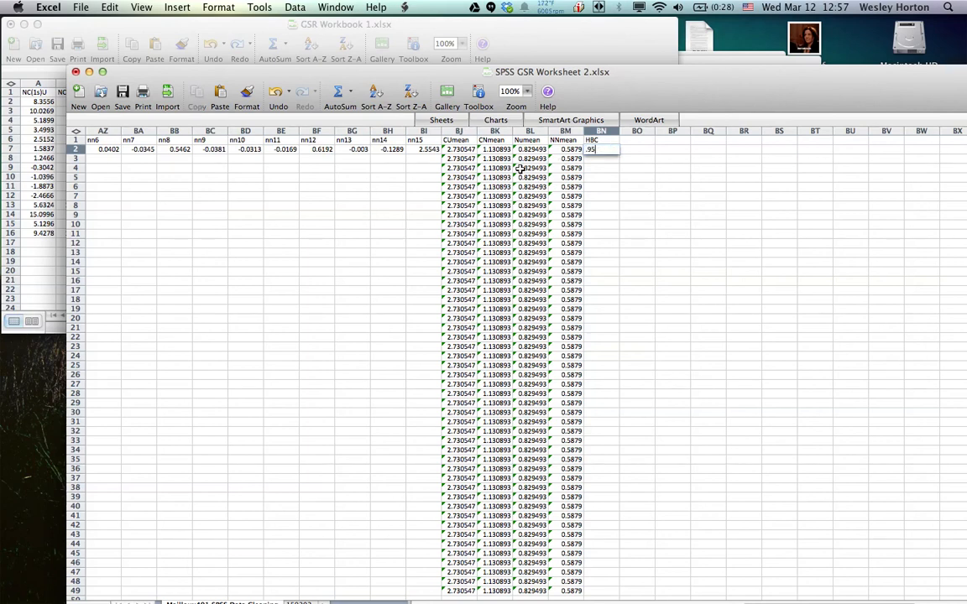
click(604, 196)
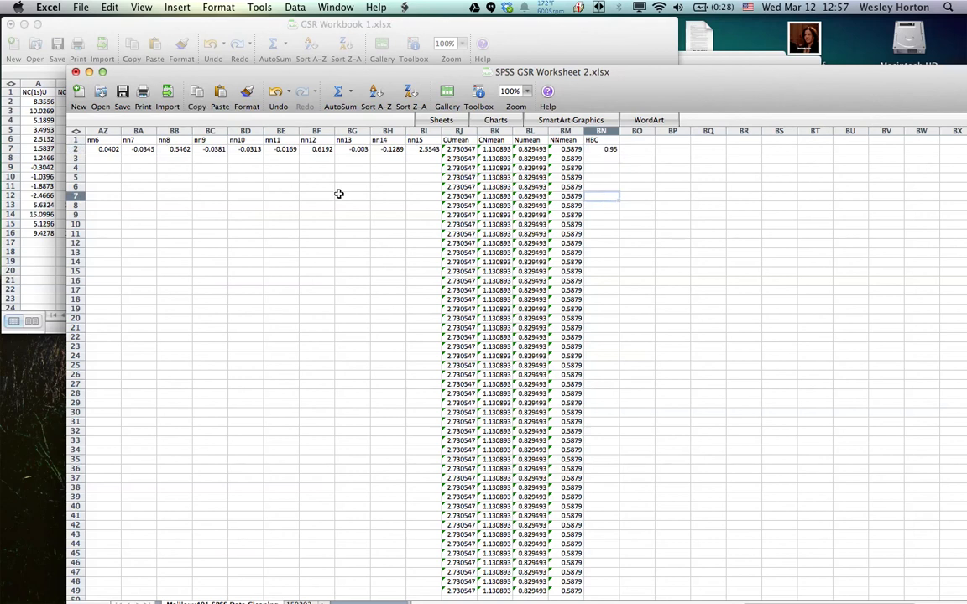
Check the recording's file name in the LabChart Reader Data Pad, then return to SPSS GSR Worksheet 2.xlsx and lower its window to uncover that title
scroll(264, 186, left, 20)
scroll(263, 187, down, 3)
scroll(264, 186, up, 3)
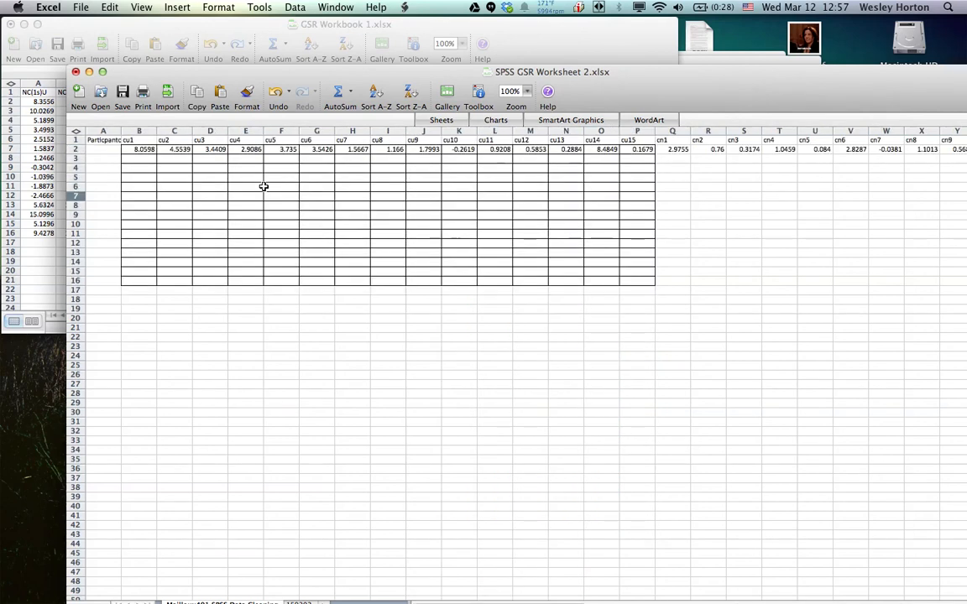
click(109, 150)
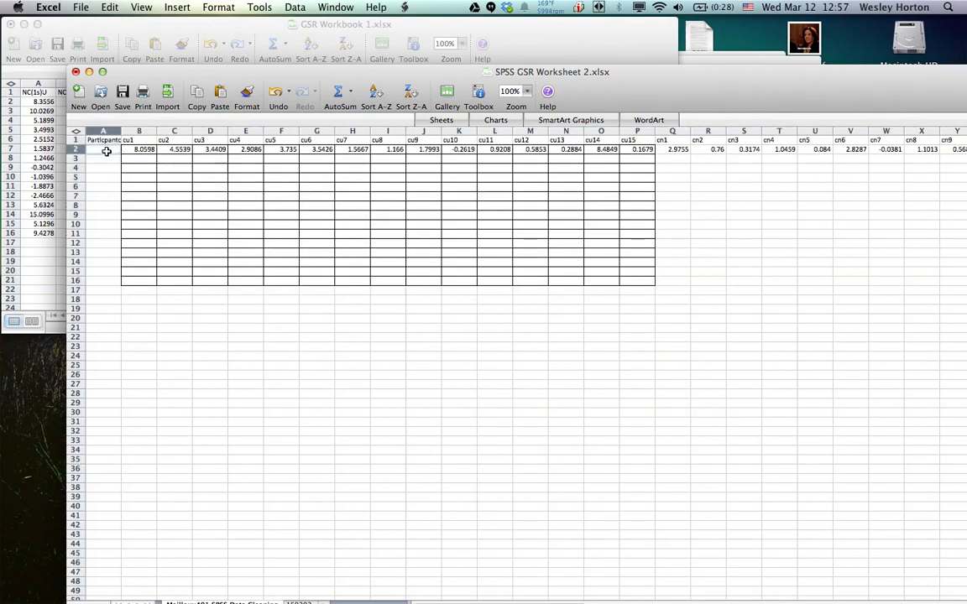
click(706, 63)
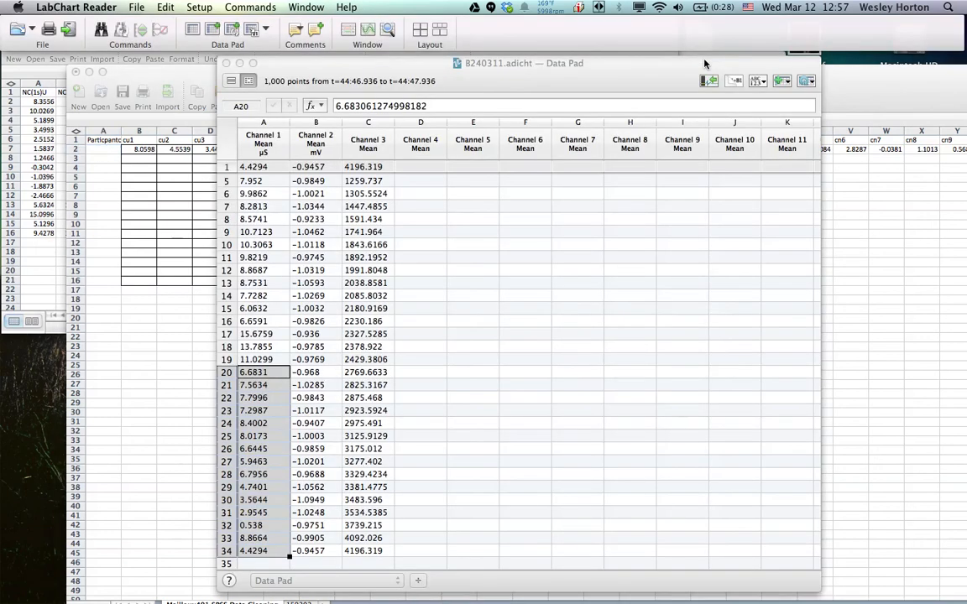
click(482, 67)
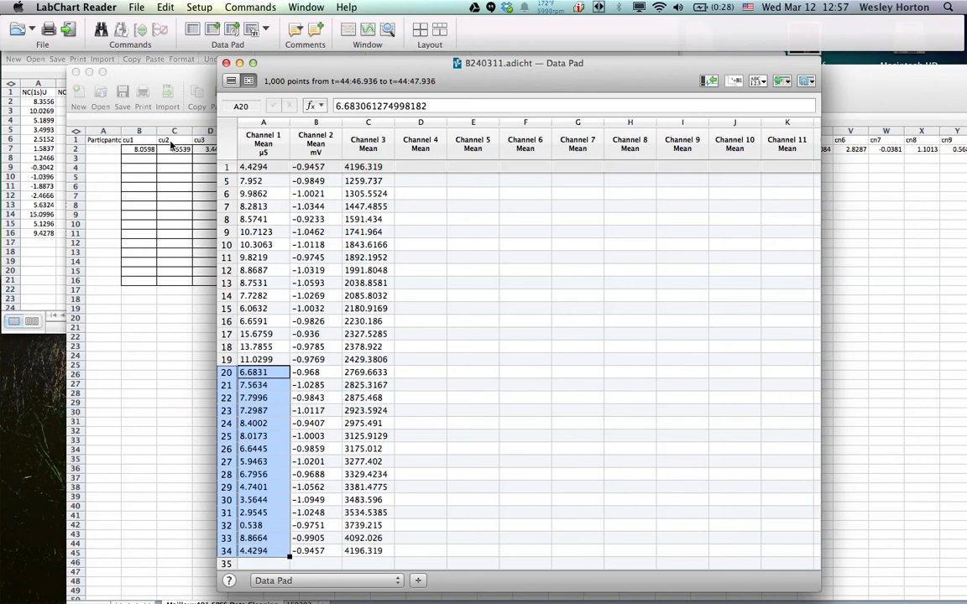
click(107, 152)
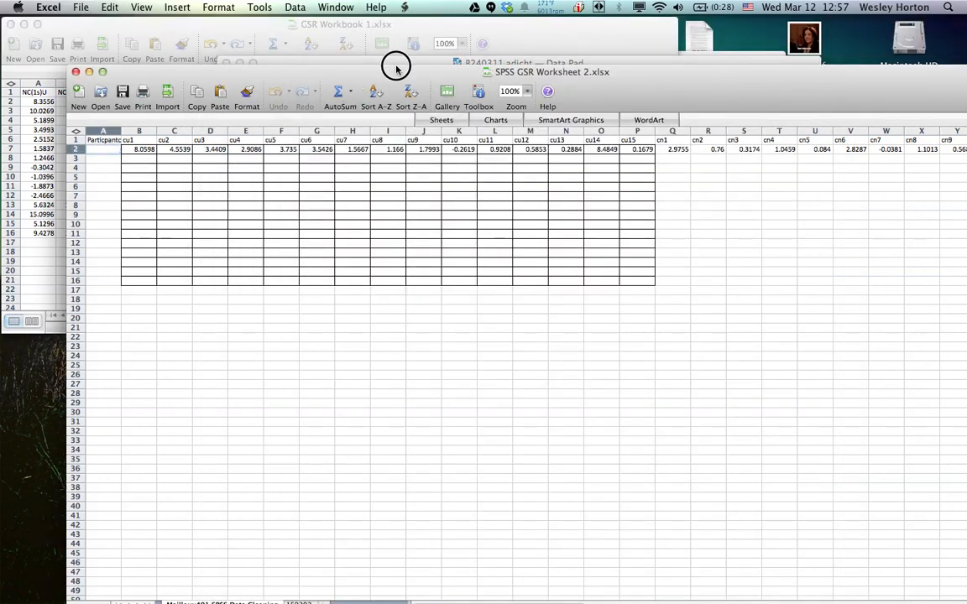
drag(396, 69, 395, 84)
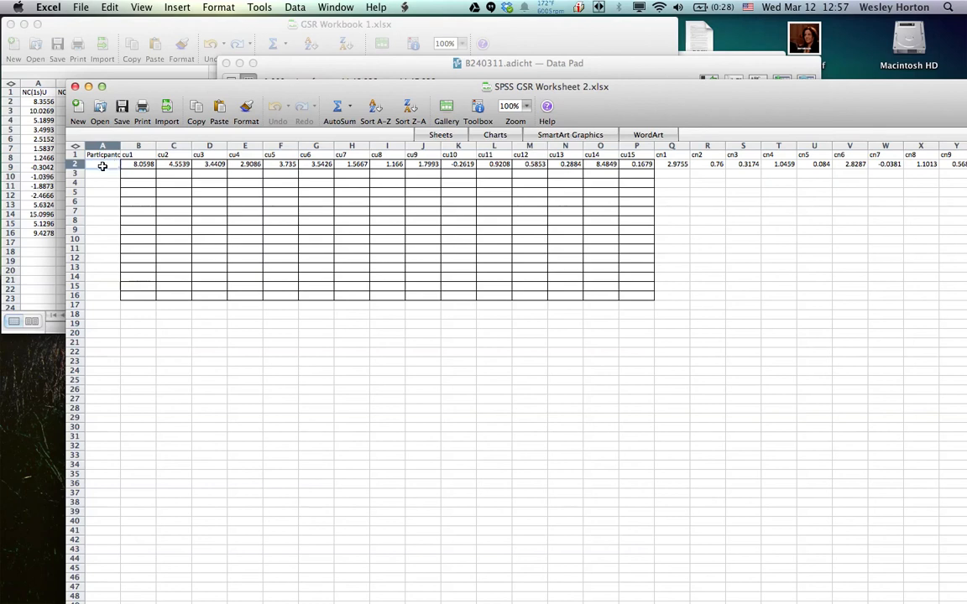
Enter the participant code from the Data Pad's .adicht file name in the participant column of row 2 (A2)
text(b4)
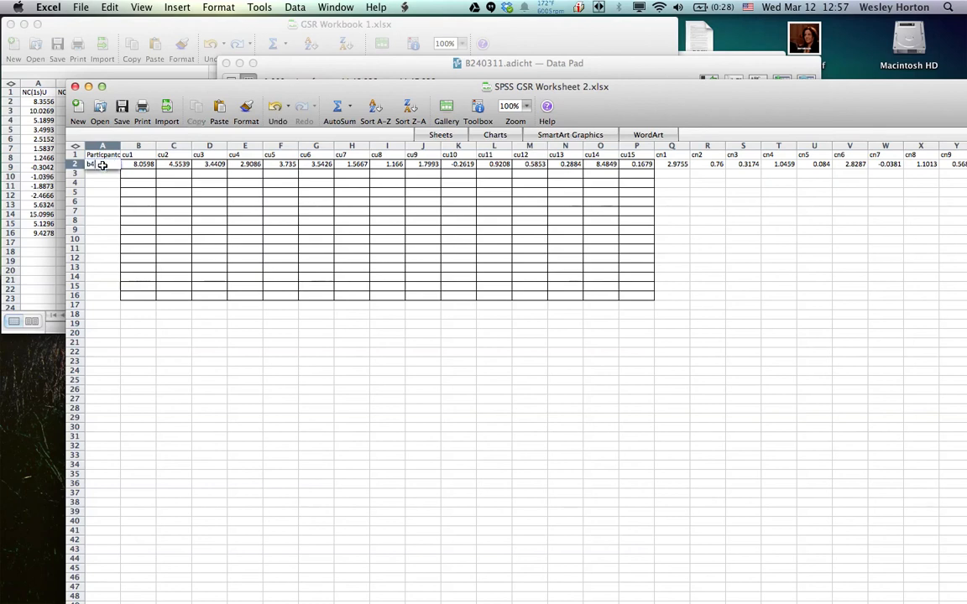
key(BackSpace)
key(BackSpace)
text(B24)
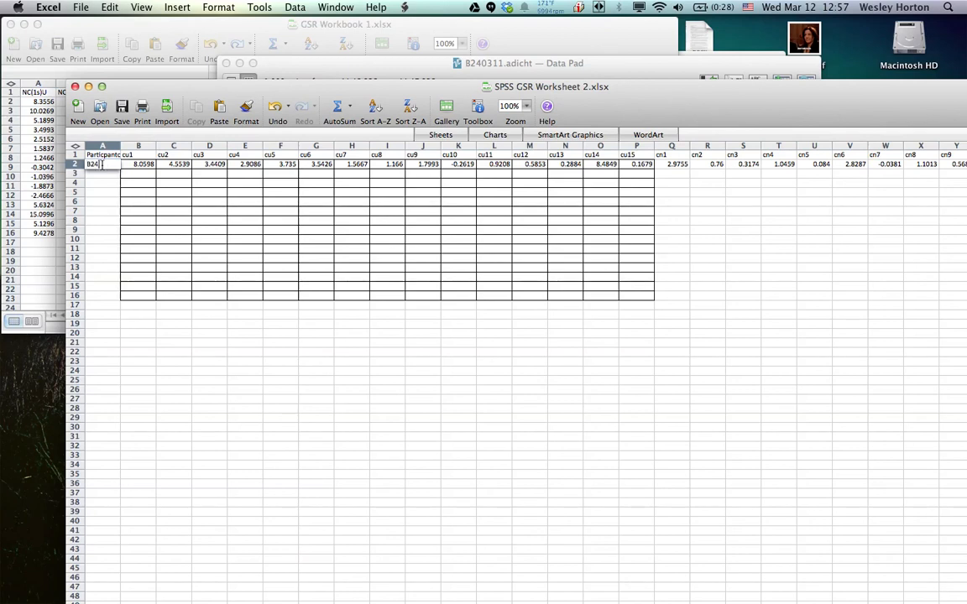
text(0311)
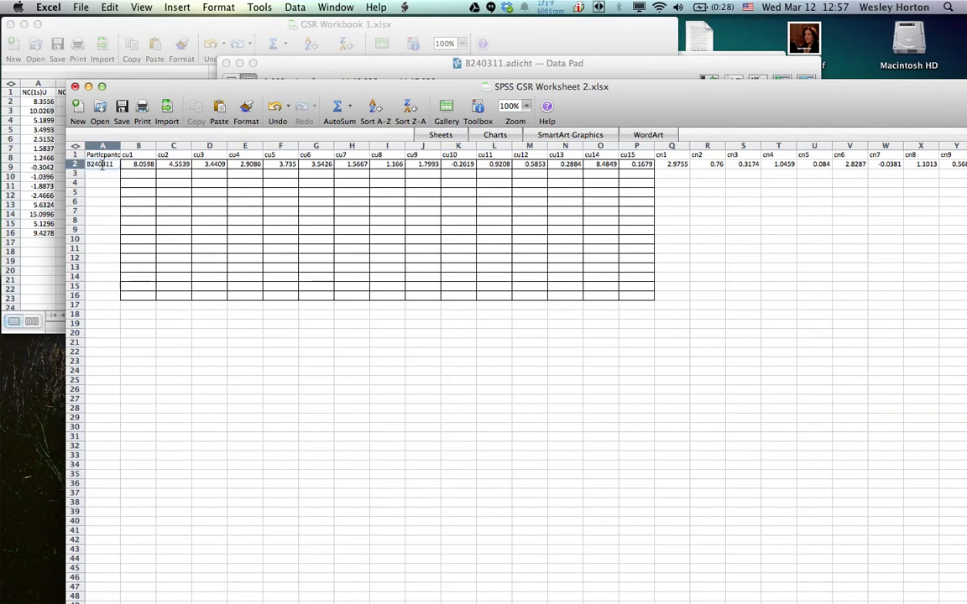
key(Return)
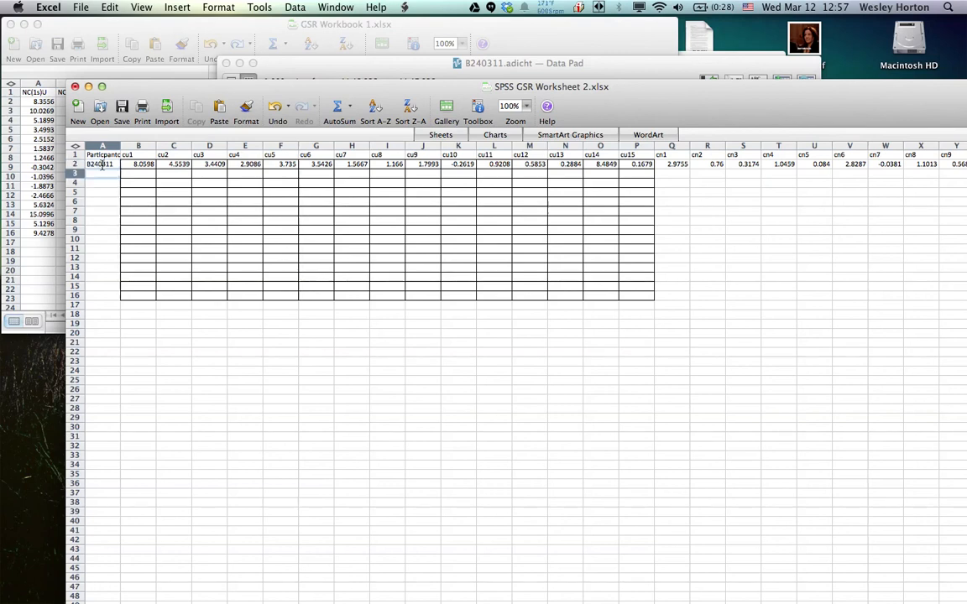